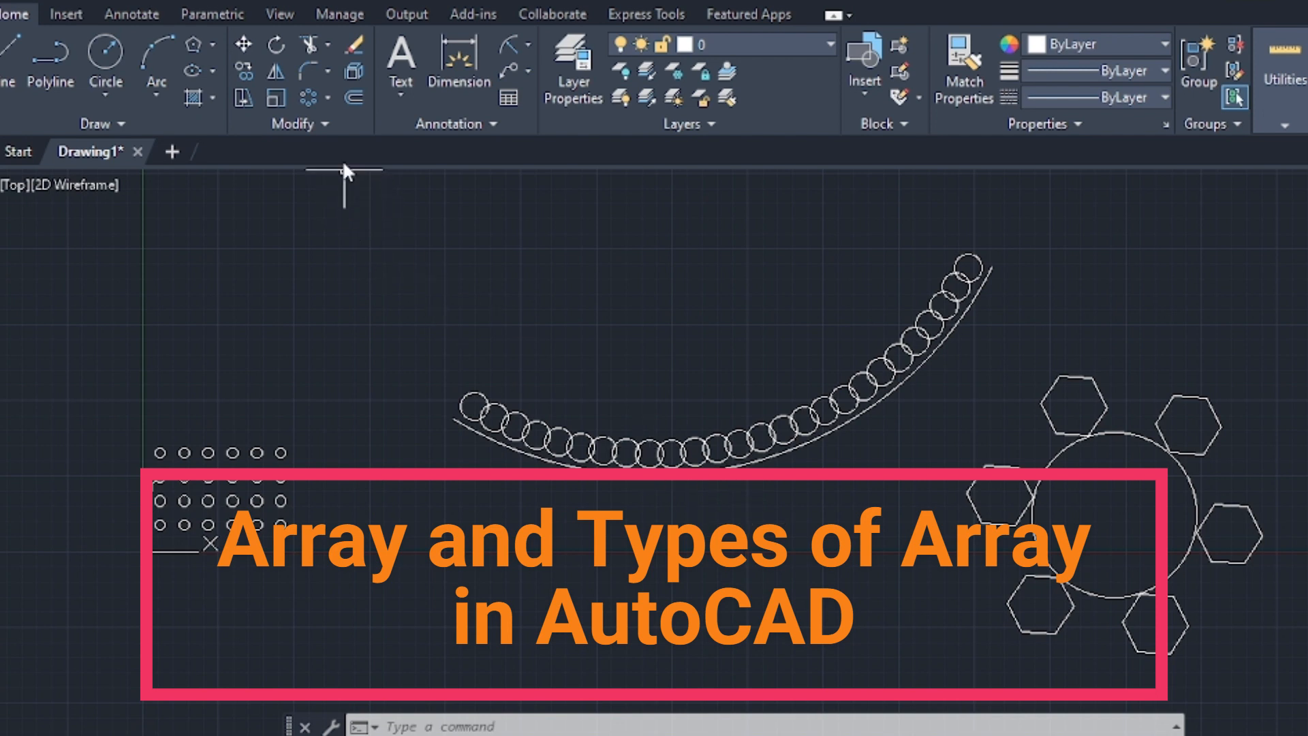
- Examine the available array types and the existing rectangular array of small circles near the origin
left_click(328, 100)
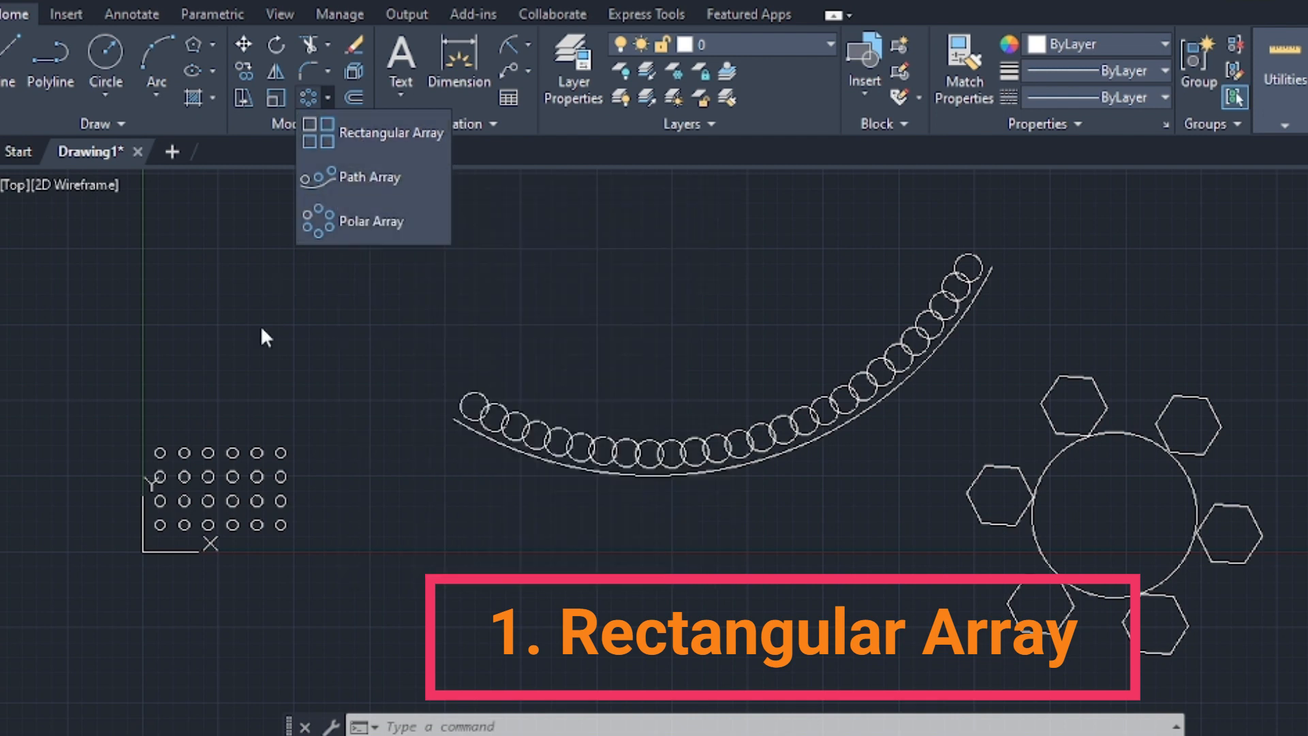
scroll(204, 472, "up", 4)
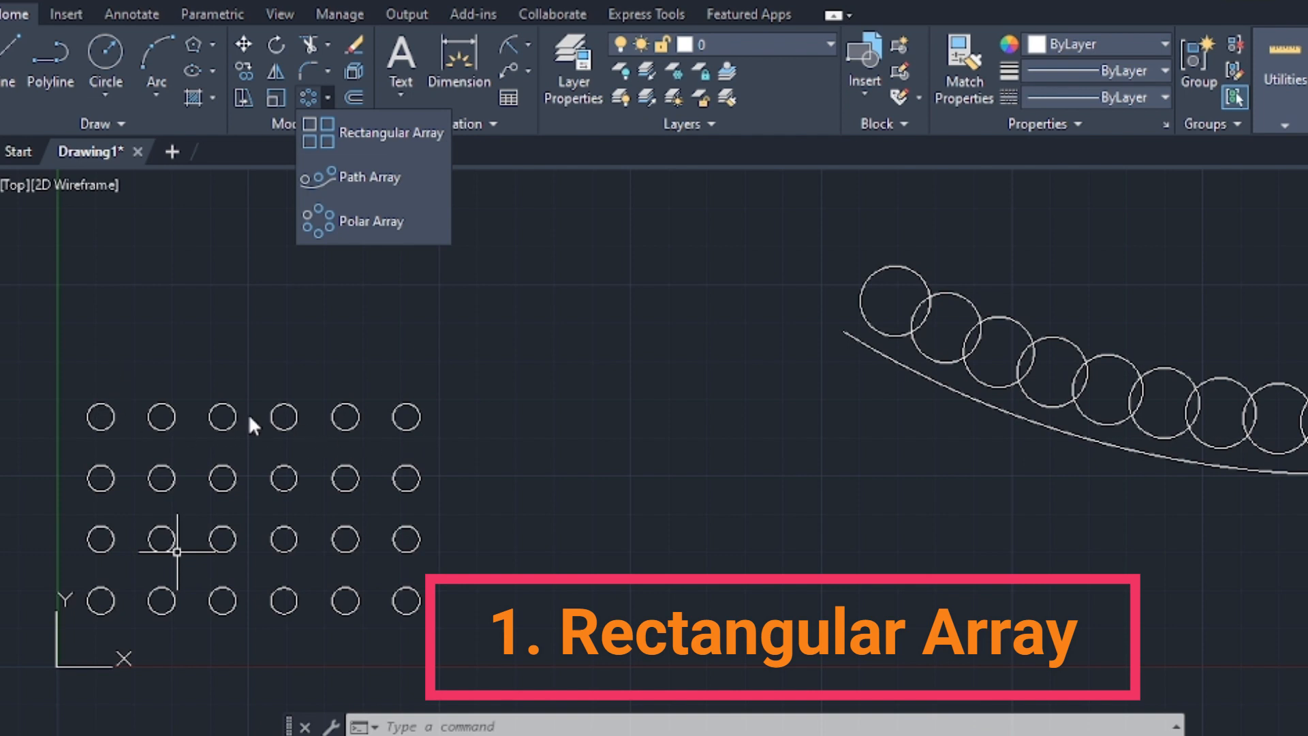
scroll(290, 434, "down", 2)
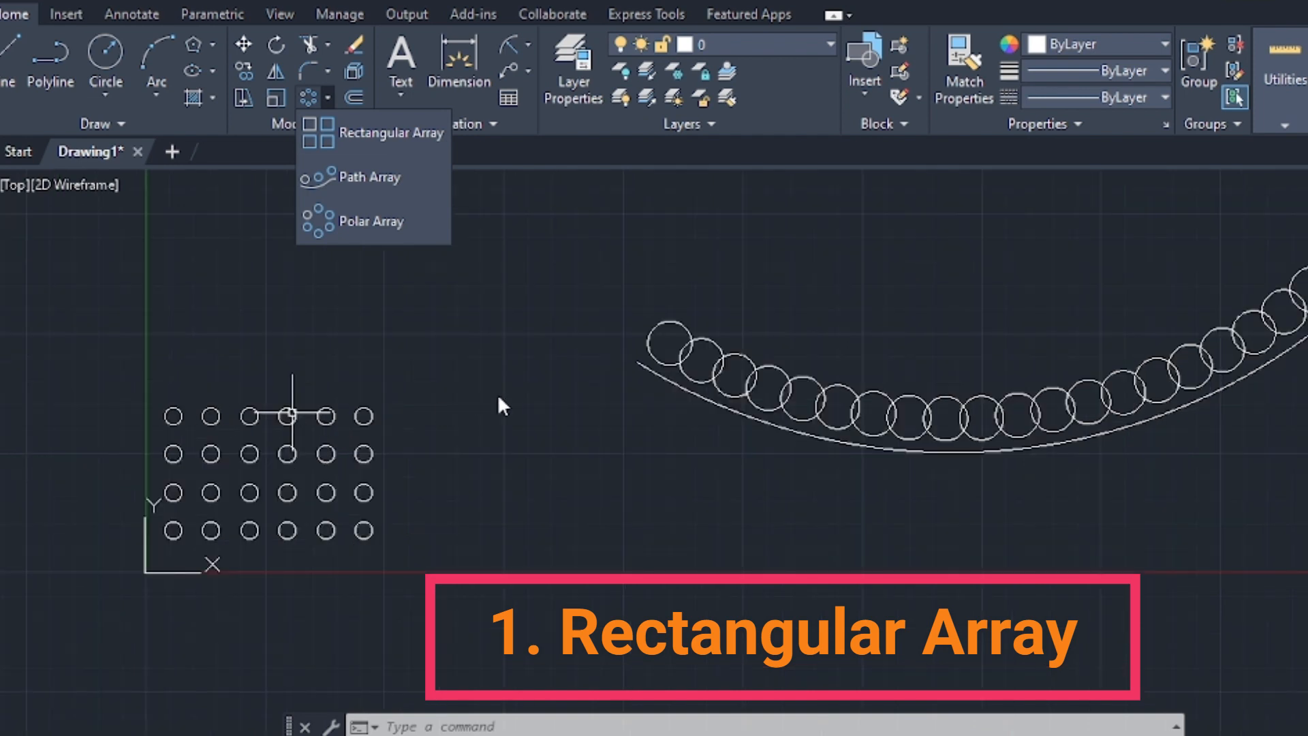
scroll(459, 403, "down", 2)
scroll(314, 412, "up", 4)
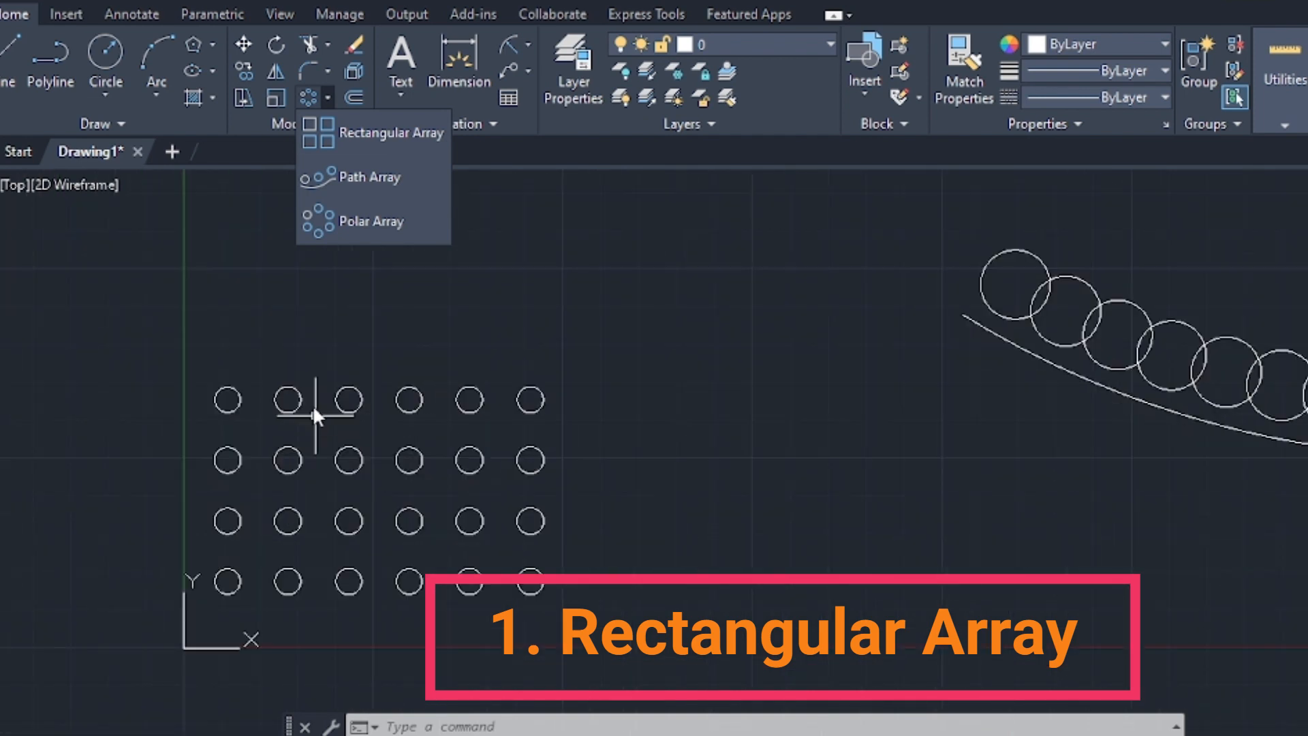
scroll(481, 402, "up", 2)
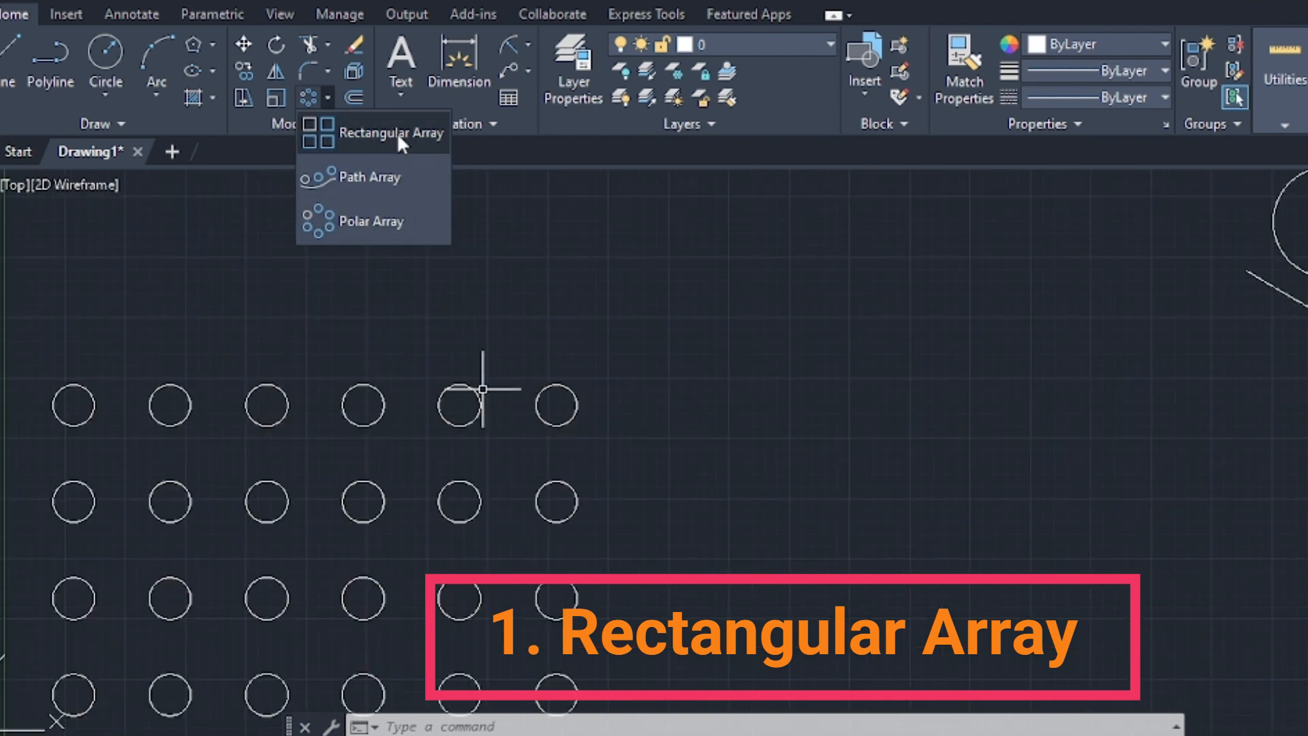
scroll(670, 385, "down", 2)
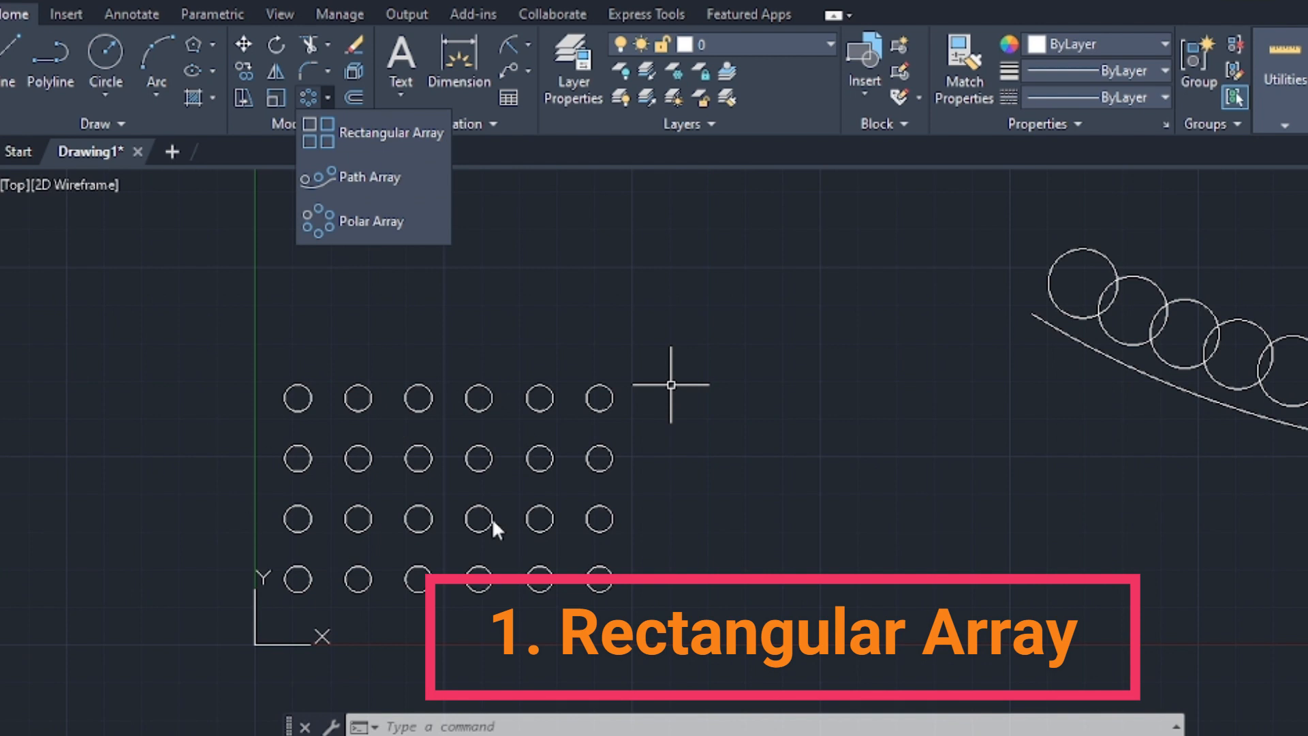
scroll(536, 456, "down", 2)
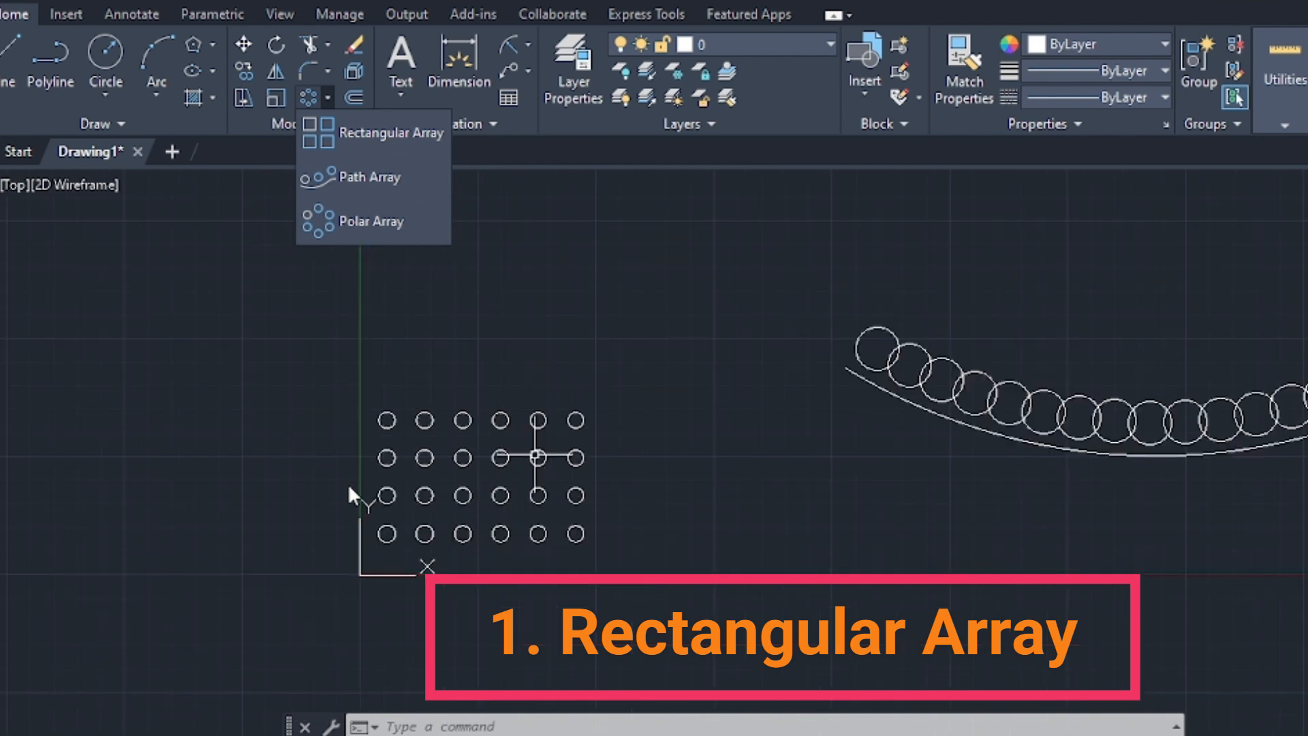
scroll(344, 485, "up", 2)
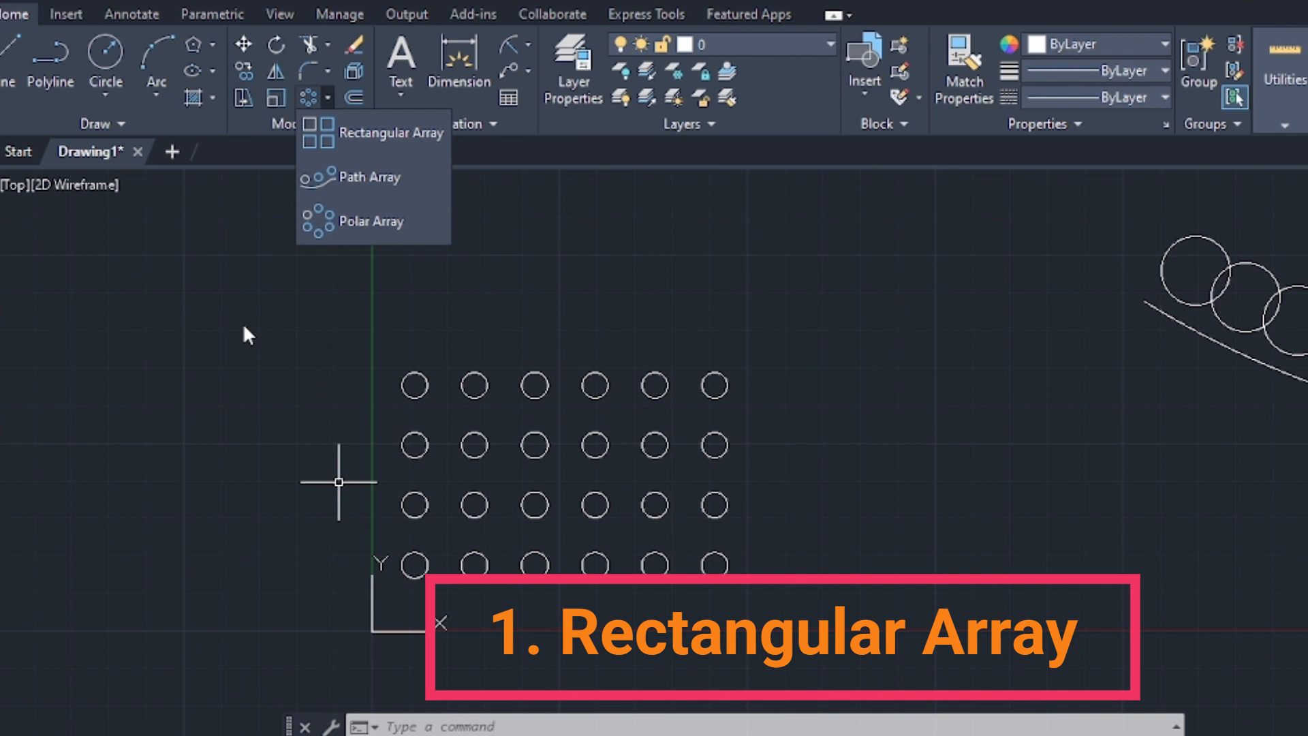
scroll(242, 361, "down", 2)
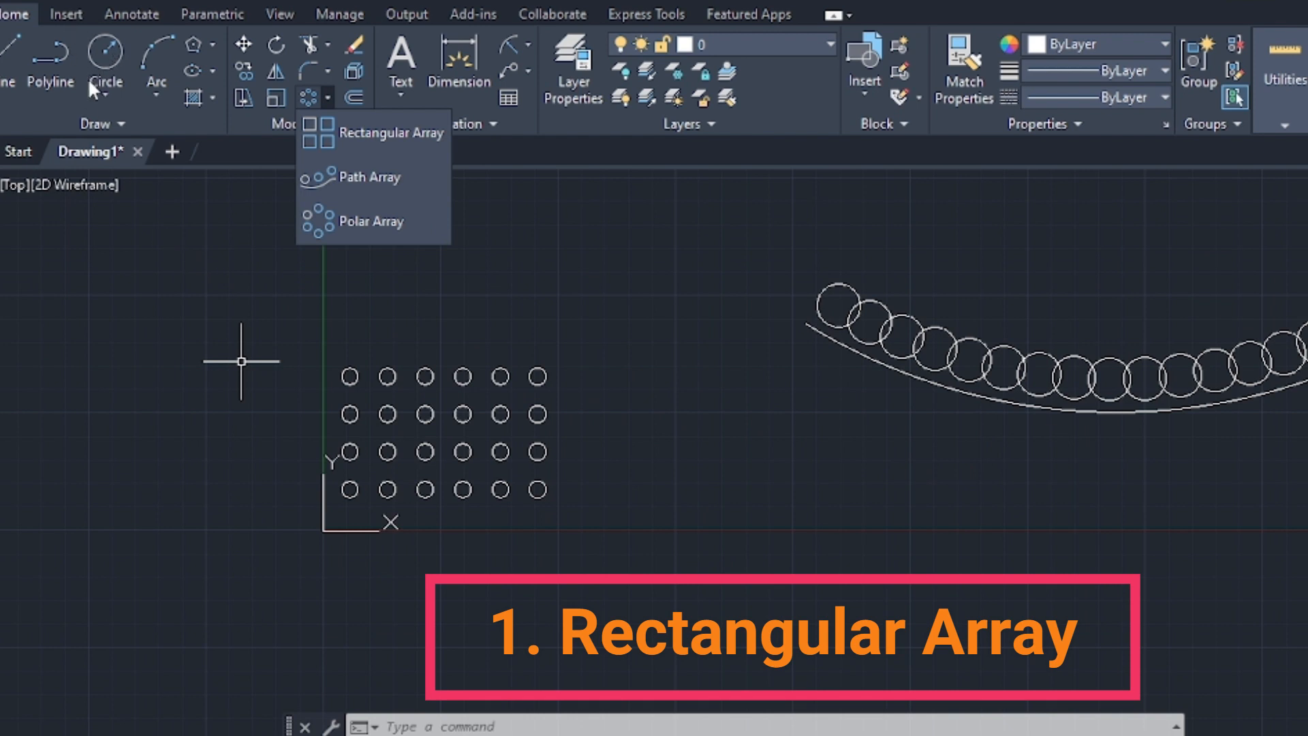
- Draw a small rectangle in the empty area above the grid of circles, just right of the vertical axis
left_click(211, 43)
left_click(219, 72)
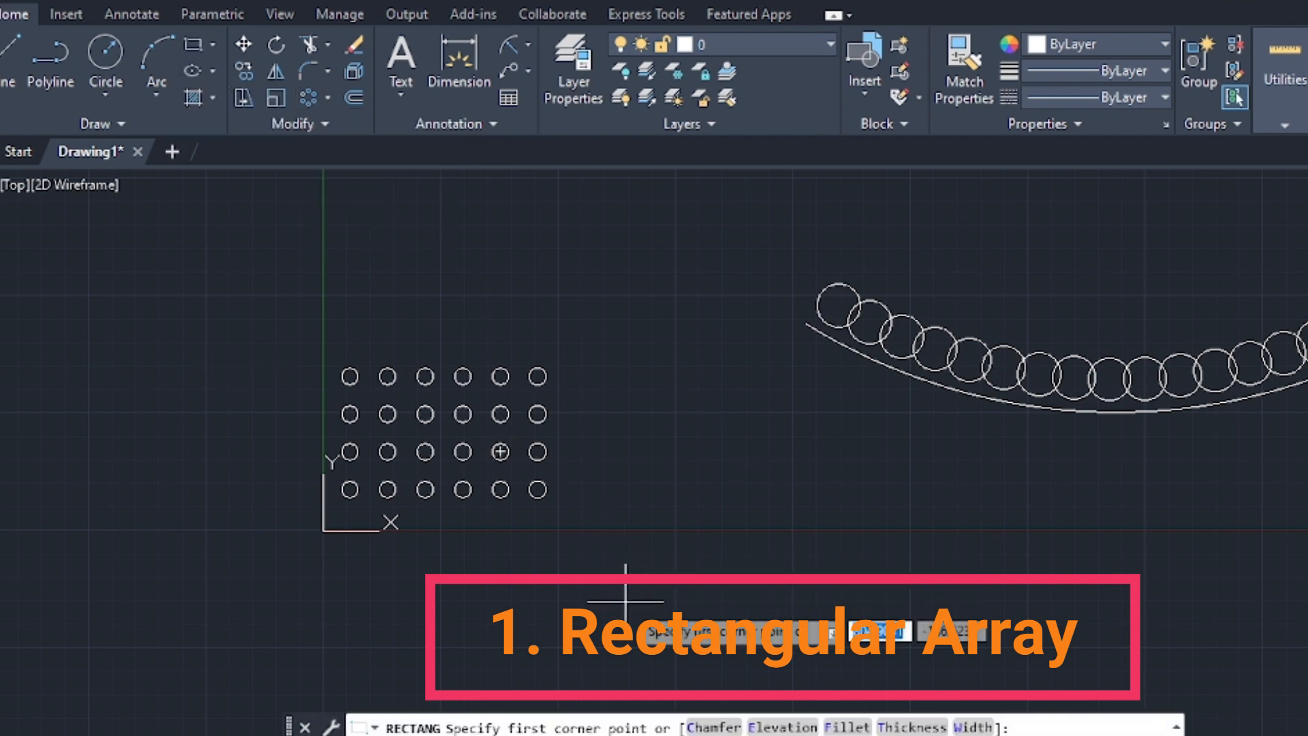
scroll(625, 601, "down", 2)
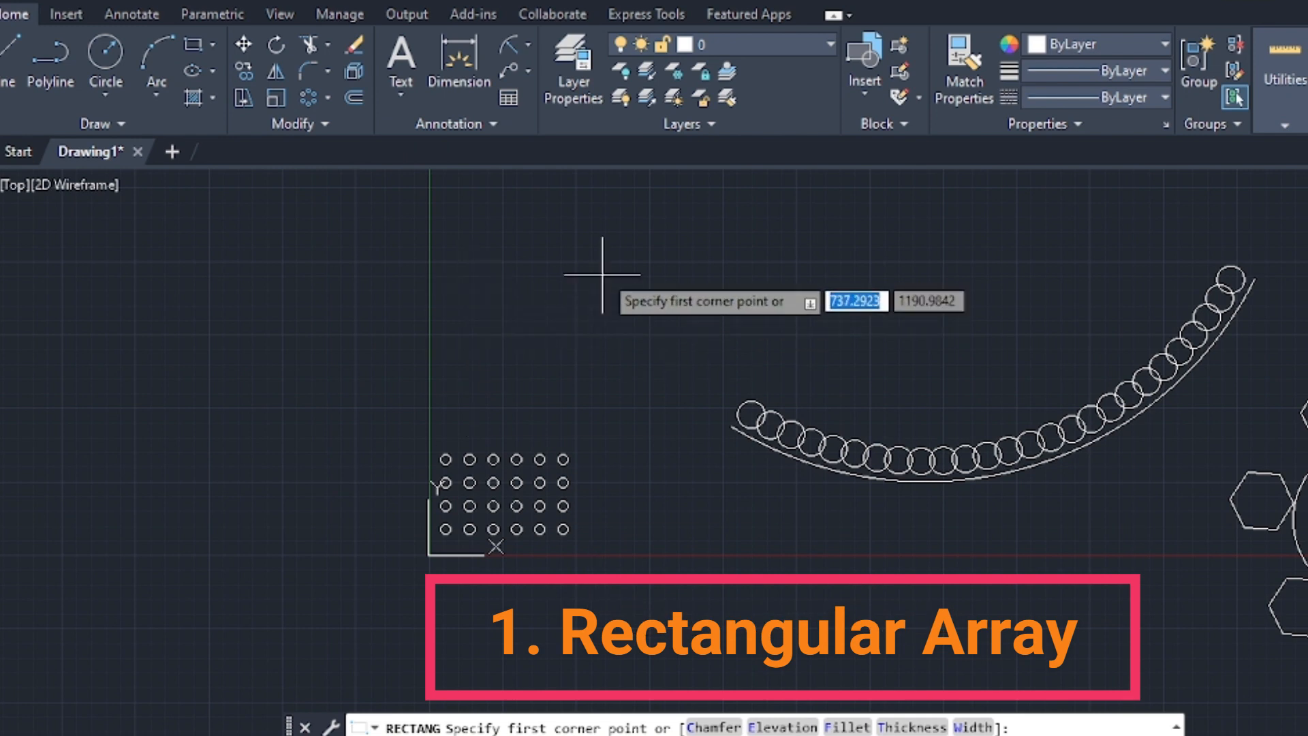
scroll(470, 293, "up", 4)
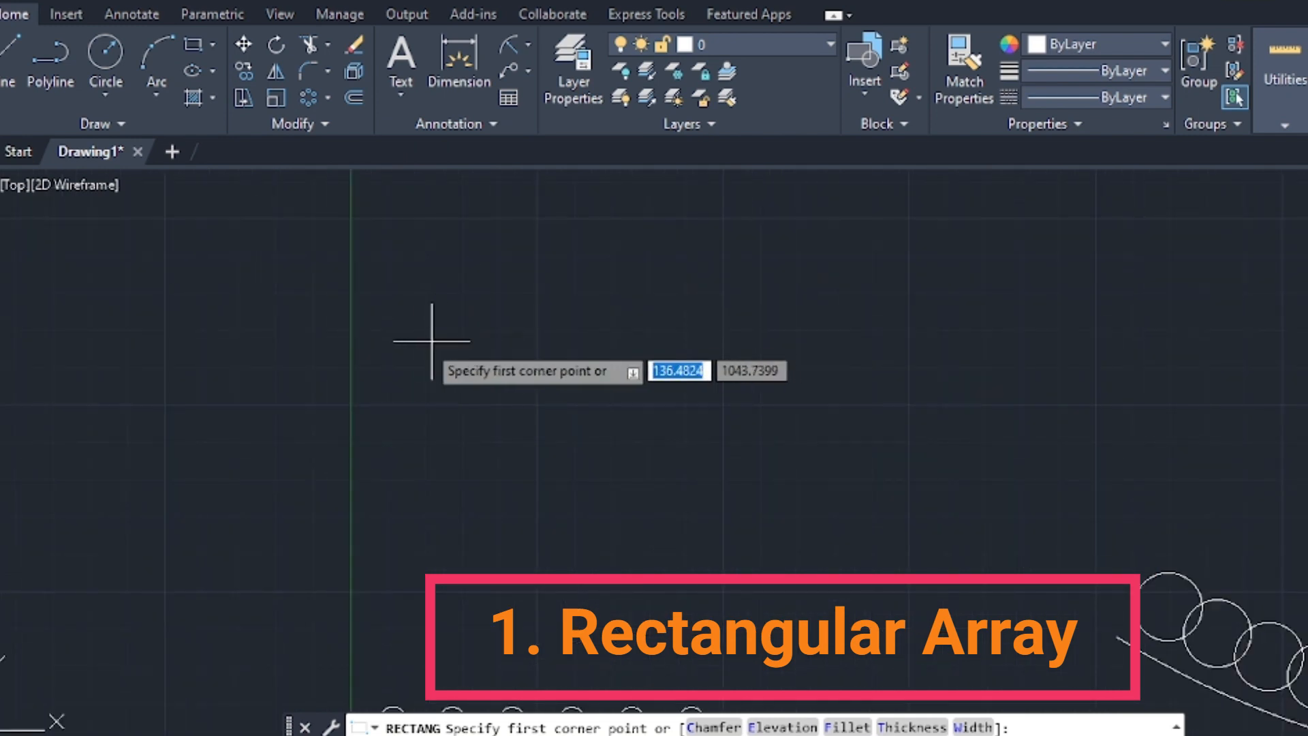
left_click(378, 312)
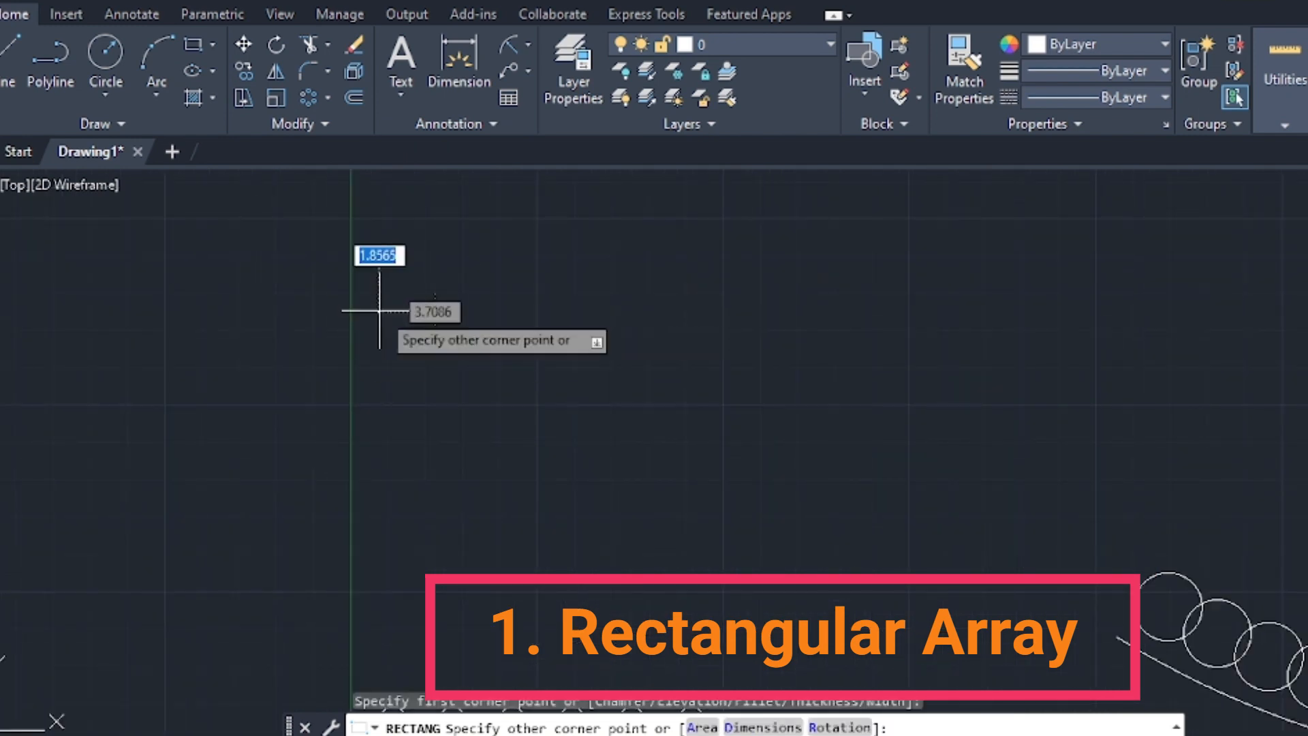
left_click(422, 345)
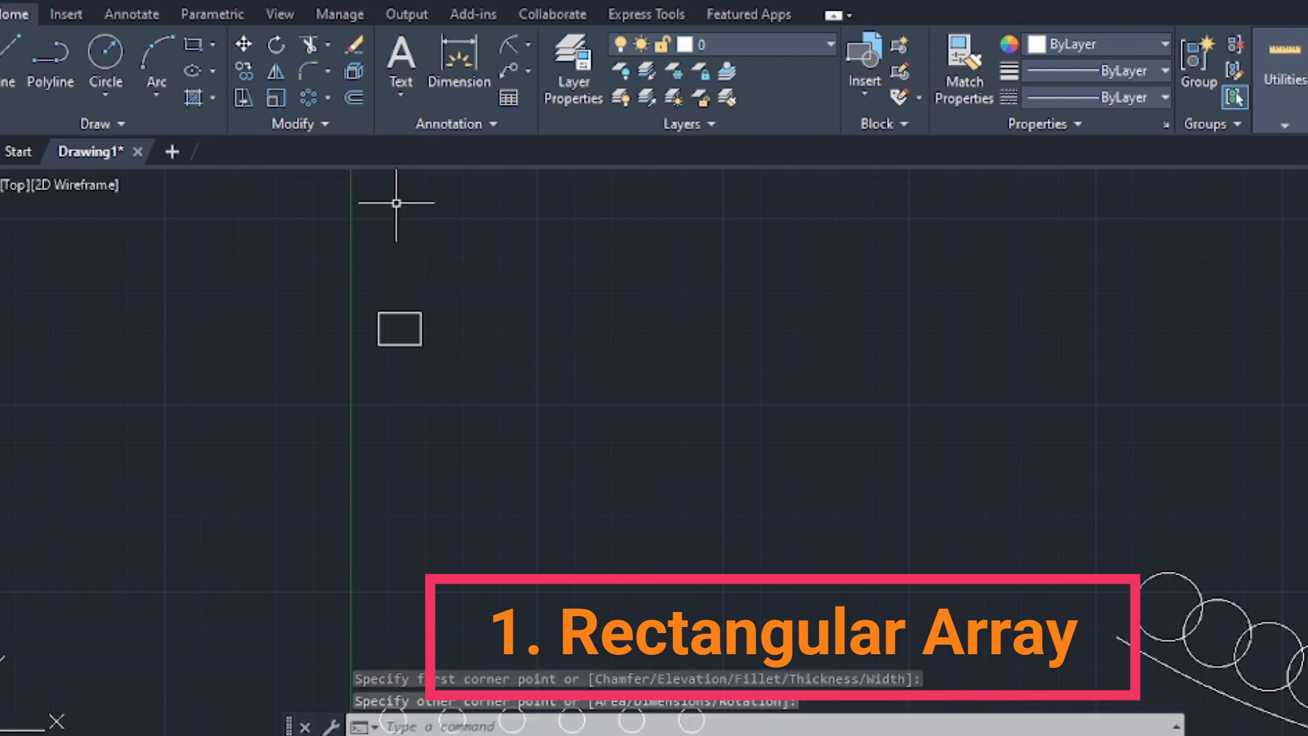
- Start a rectangular array using the small rectangle as the source object
left_click(327, 98)
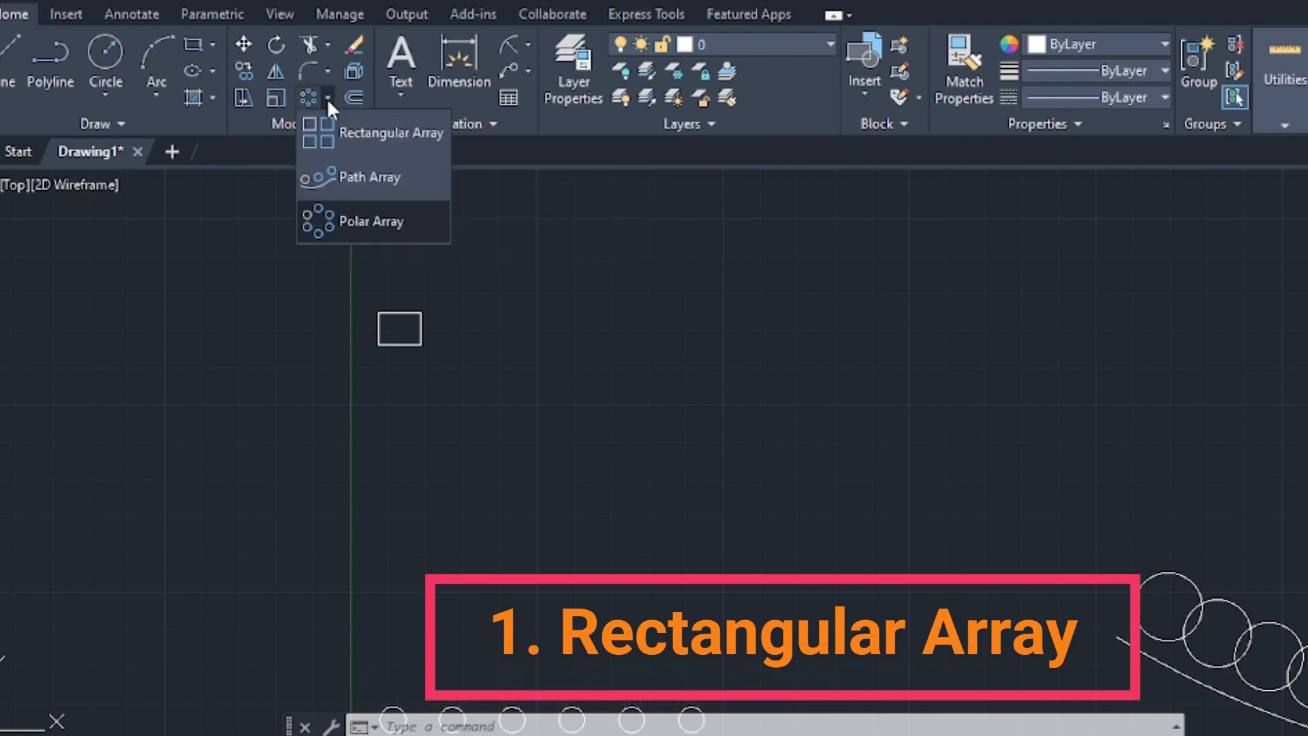
left_click(346, 134)
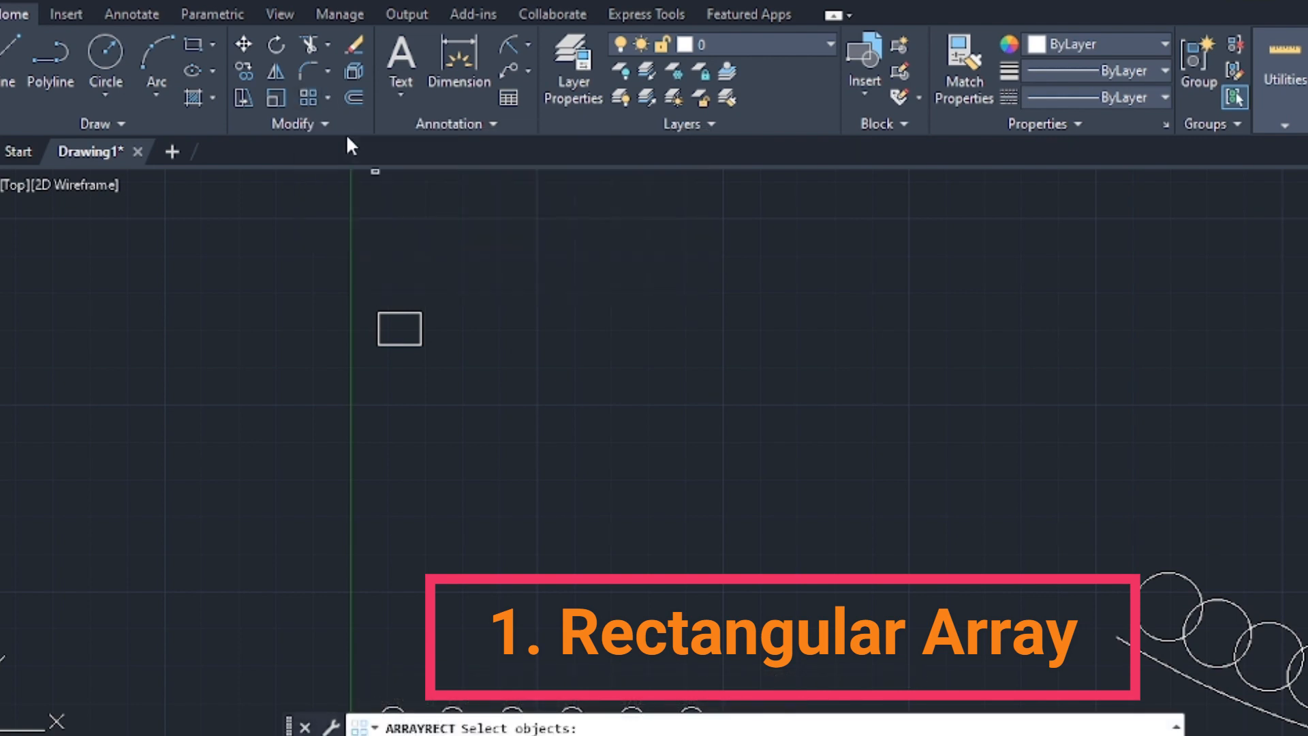
left_click(421, 330)
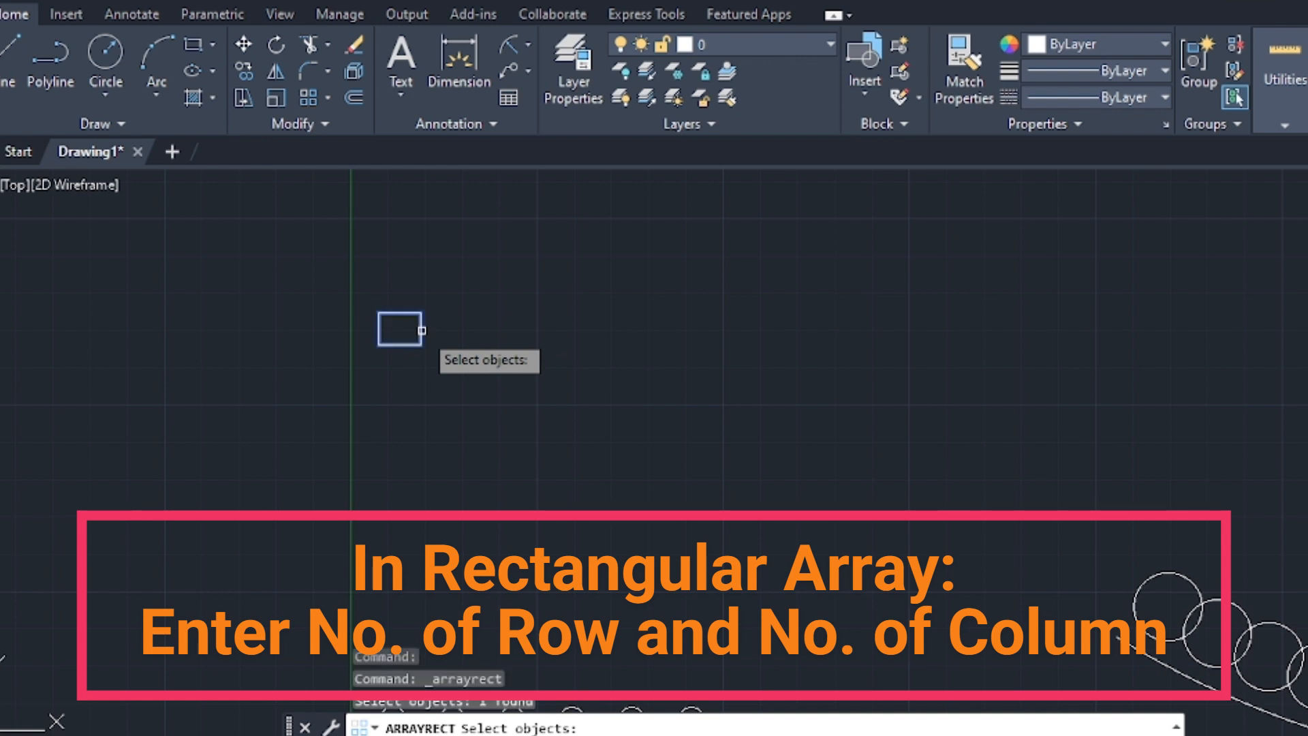
key("Return")
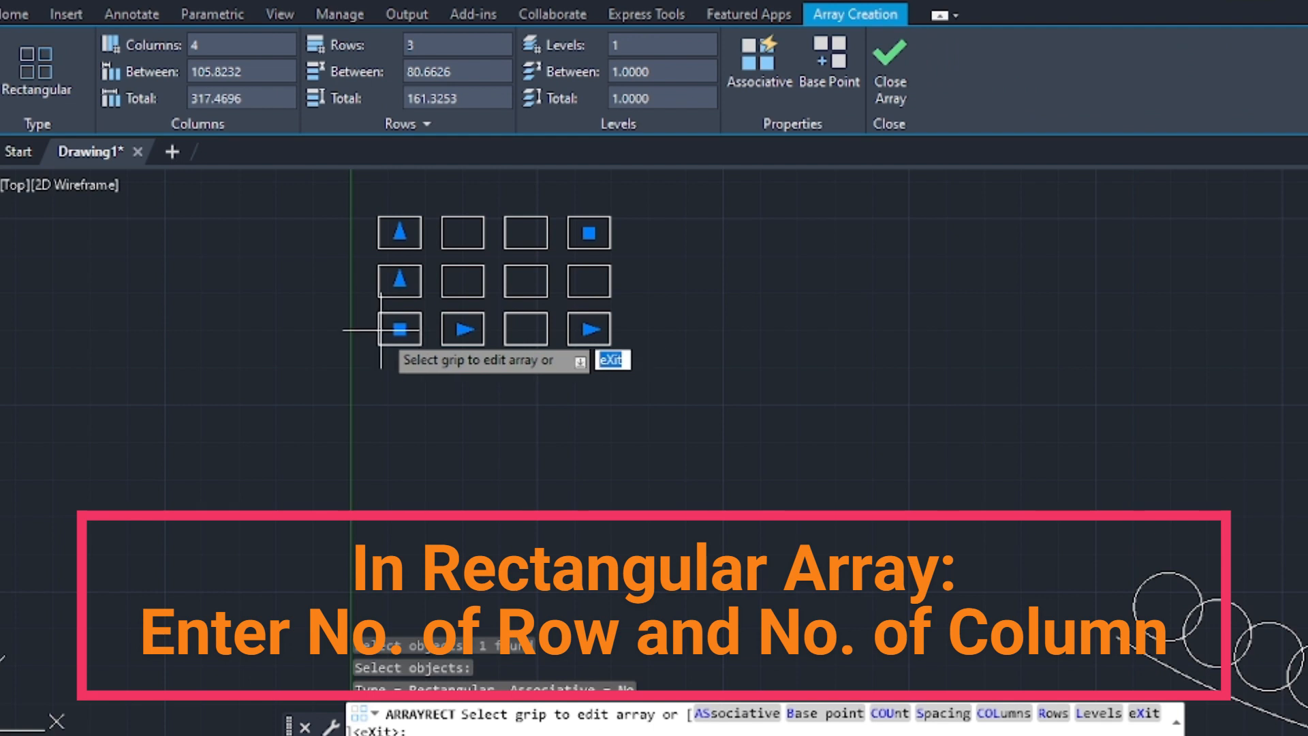
- Set the rectangle array to 6 columns and 4 rows, and finish the array
middle_click_drag(701, 274, 670, 327)
scroll(653, 311, "up", 2)
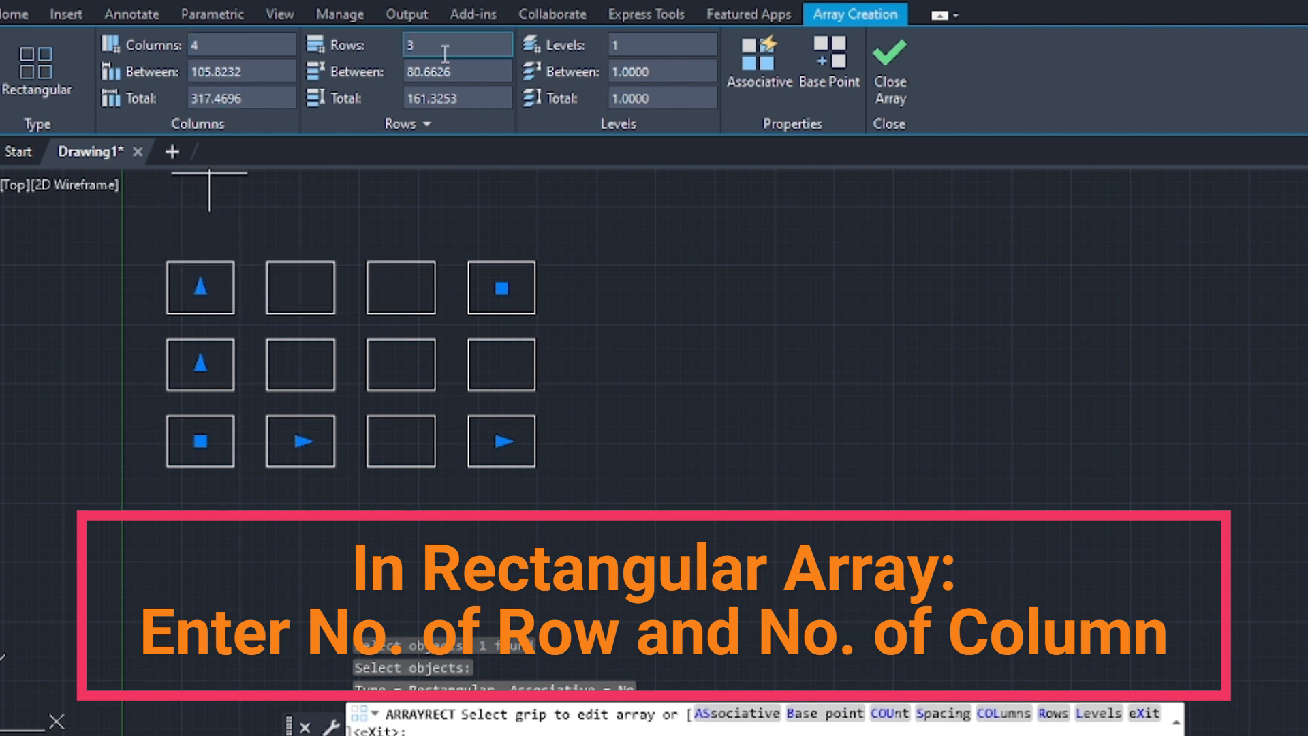
left_click(241, 48)
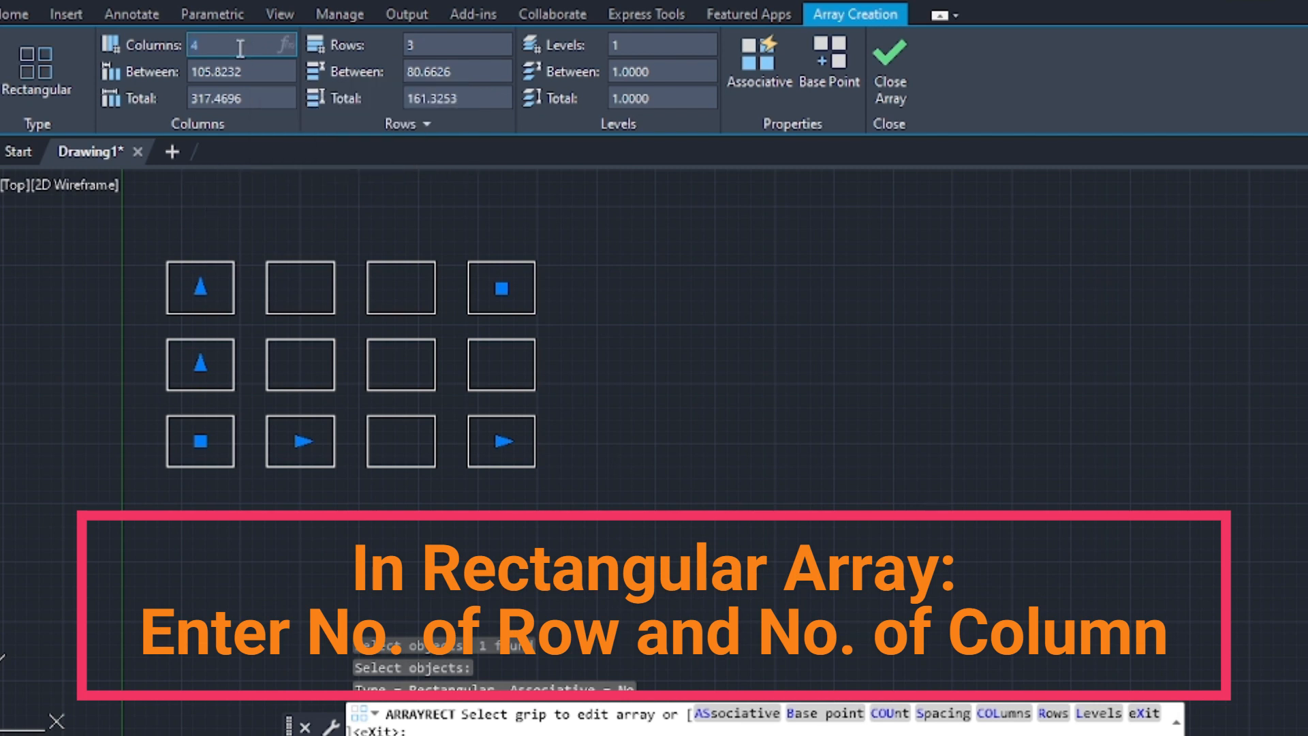
key("BackSpace")
type("6")
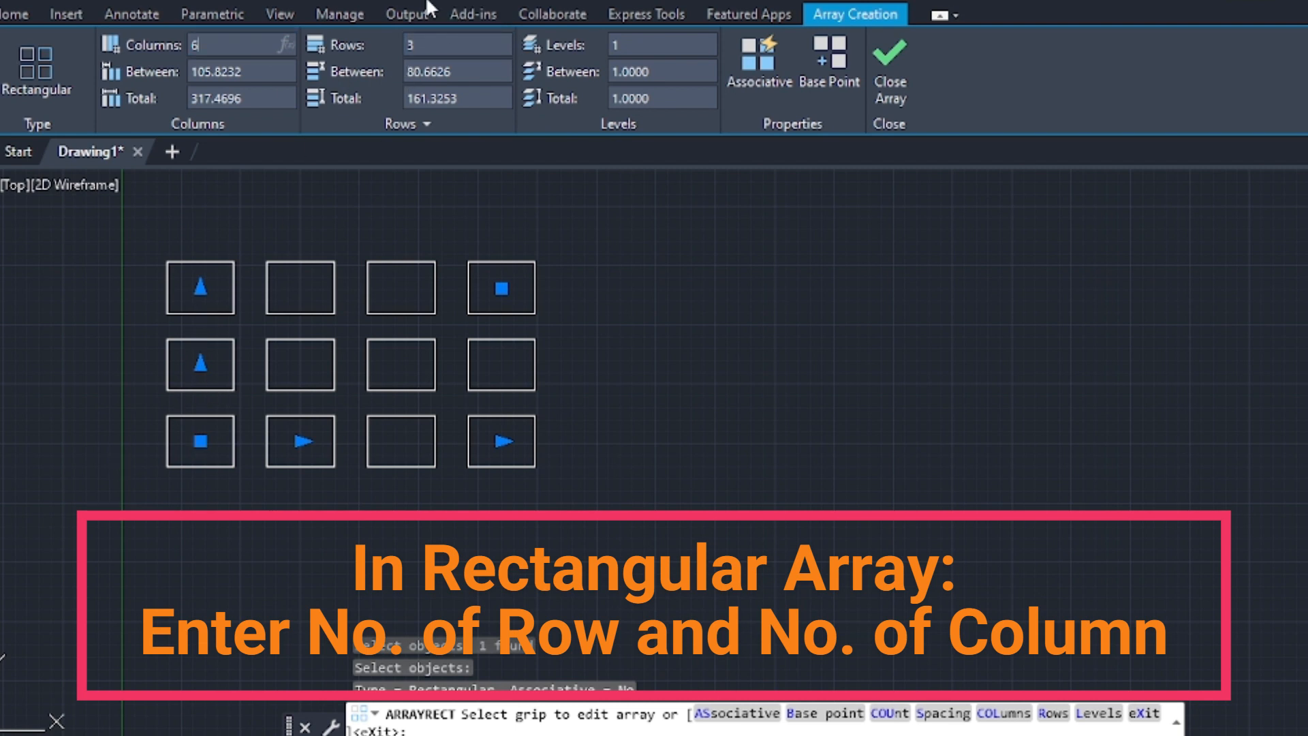
key("Return")
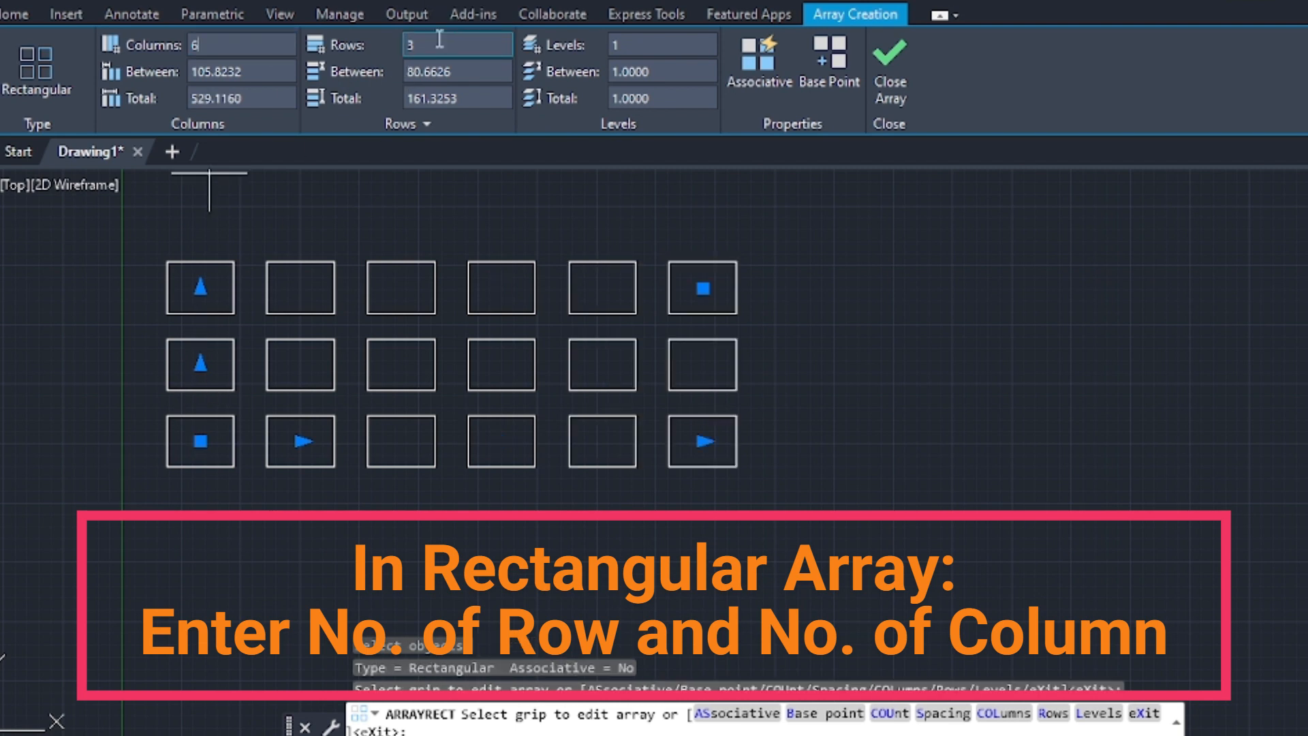
left_click(431, 42)
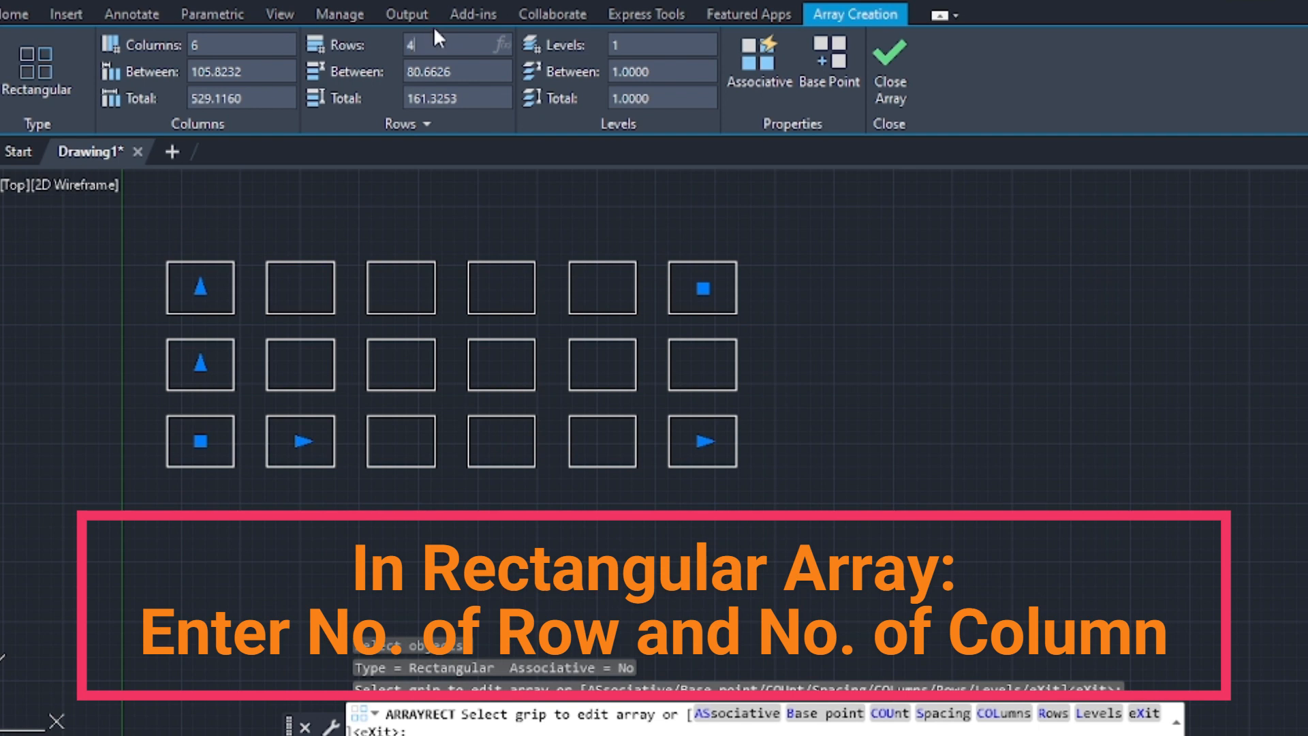
key("Return")
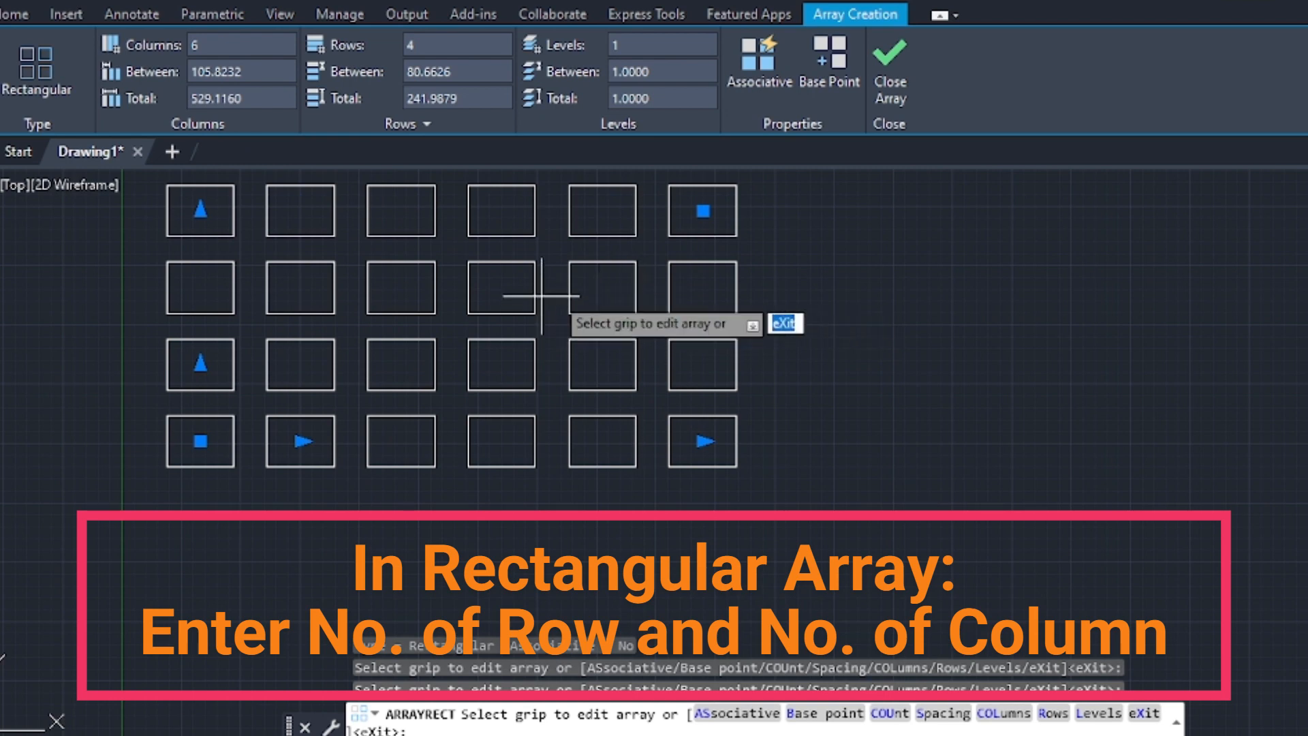
scroll(741, 381, "down", 2)
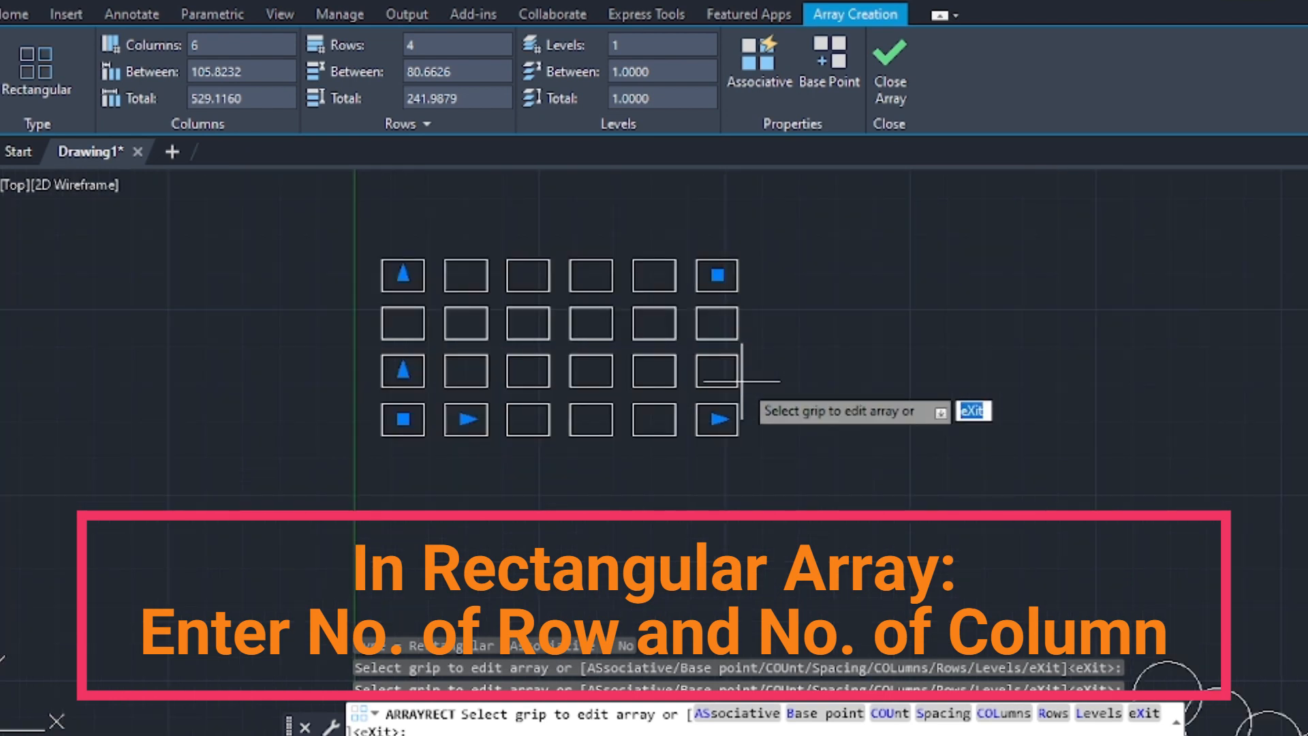
mouse_move(765, 370)
middle_mouse_down()
mouse_move(688, 365)
mouse_move(575, 301)
middle_mouse_up()
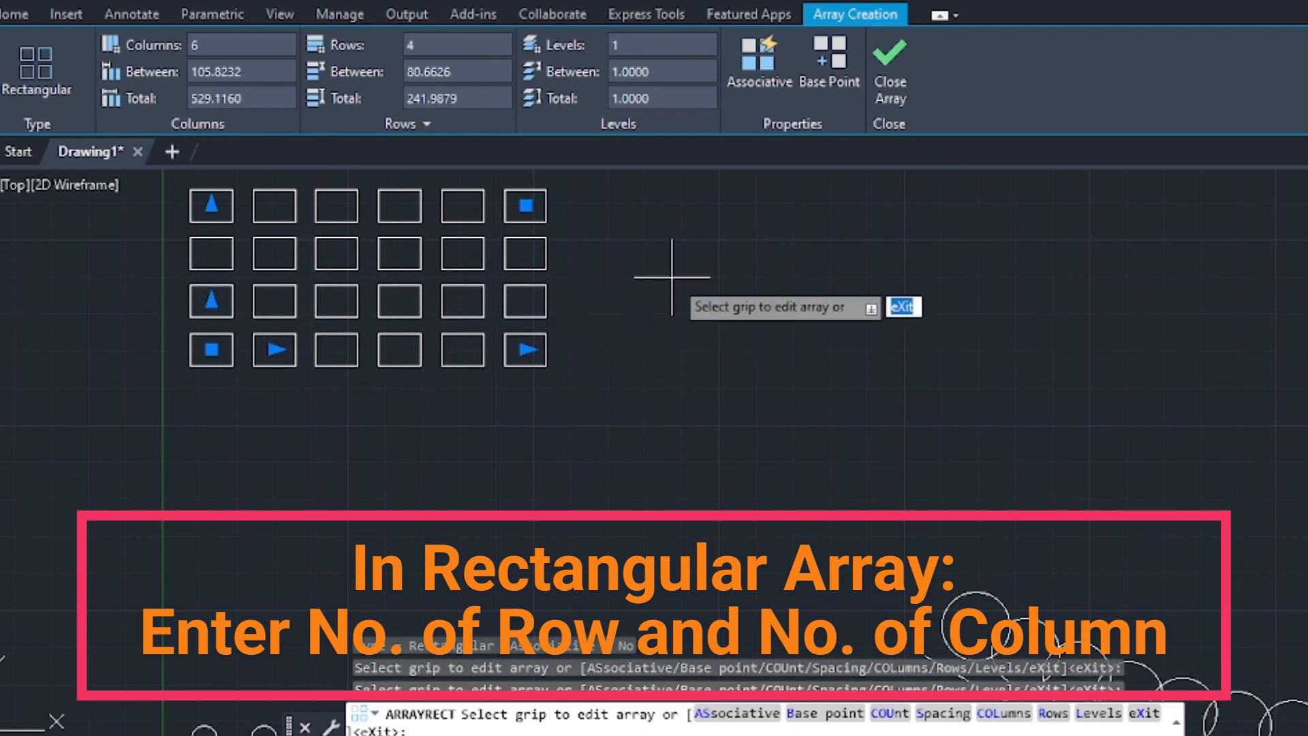
left_click(890, 88)
- Draw a circle with a radius of about 80 units in the empty area to the right of the rectangle array
scroll(645, 345, "down", 2)
scroll(787, 381, "down", 1)
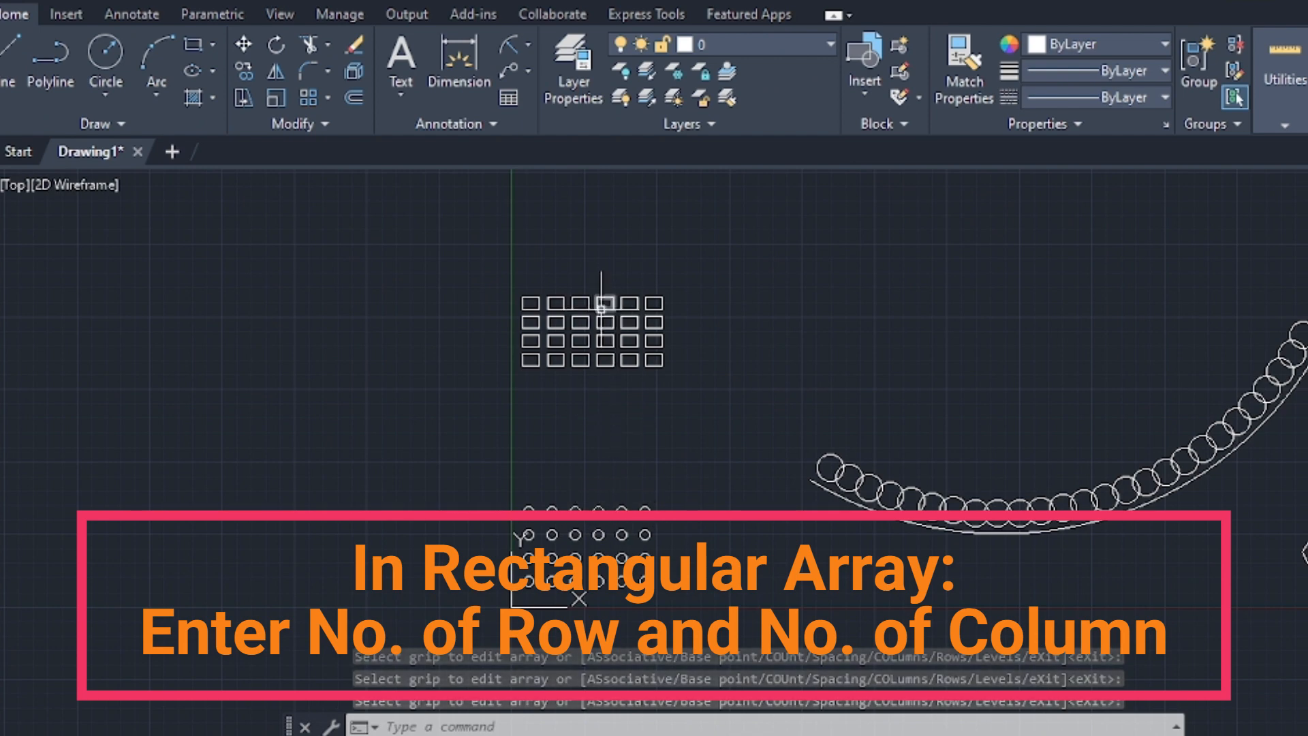
scroll(744, 320, "up", 2)
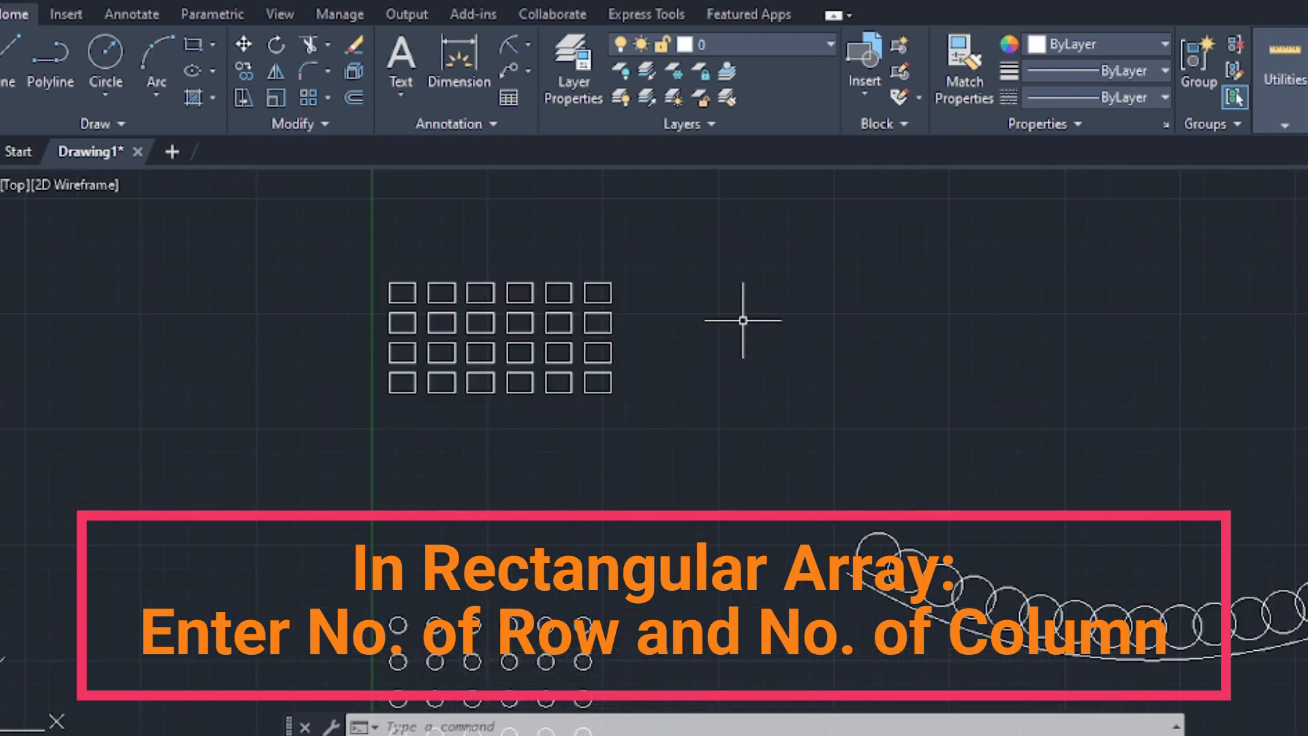
scroll(981, 295, "up", 2)
middle_click_drag(981, 295, 645, 374)
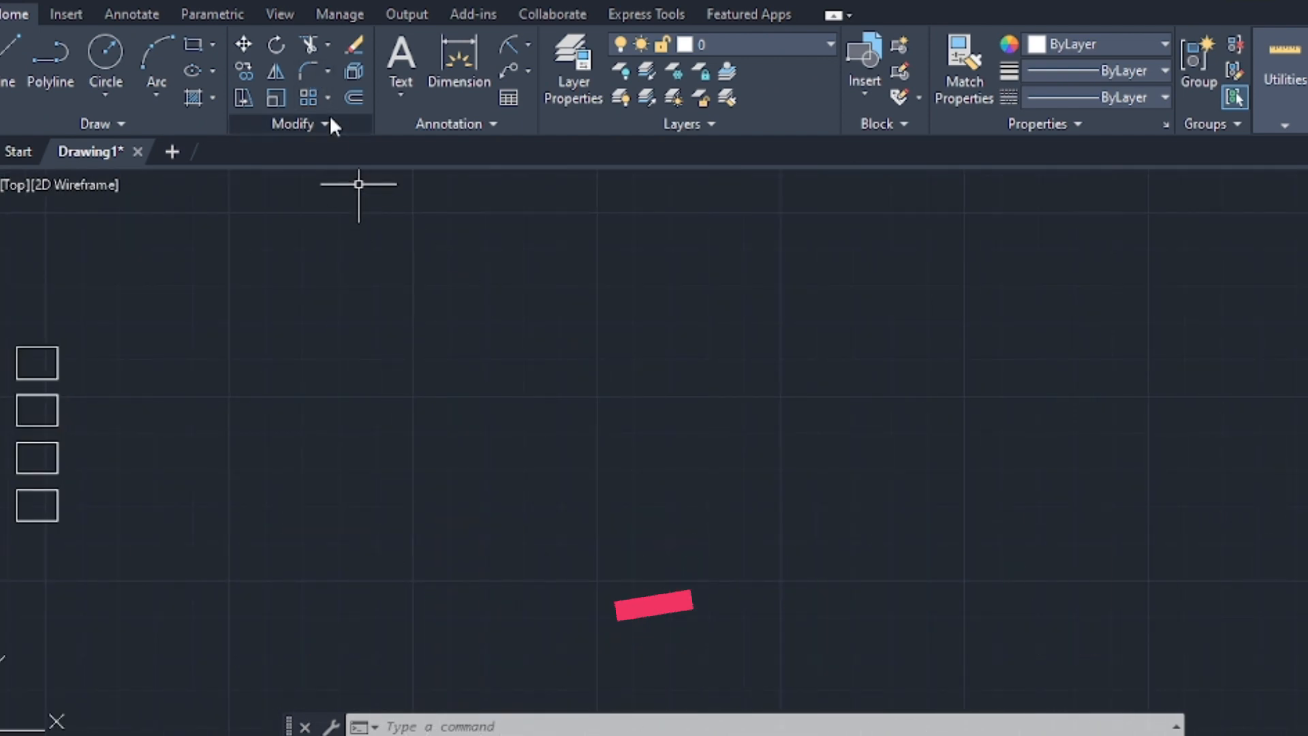
left_click(327, 96)
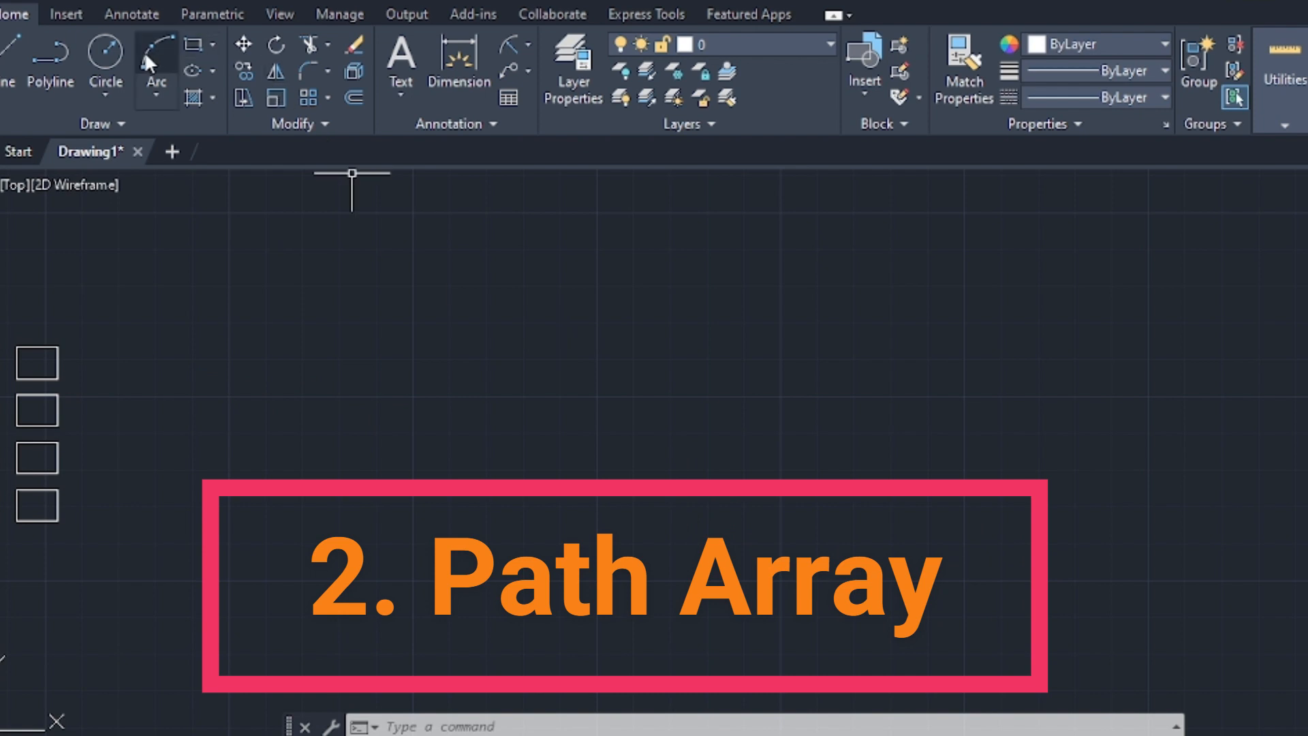
left_click(106, 51)
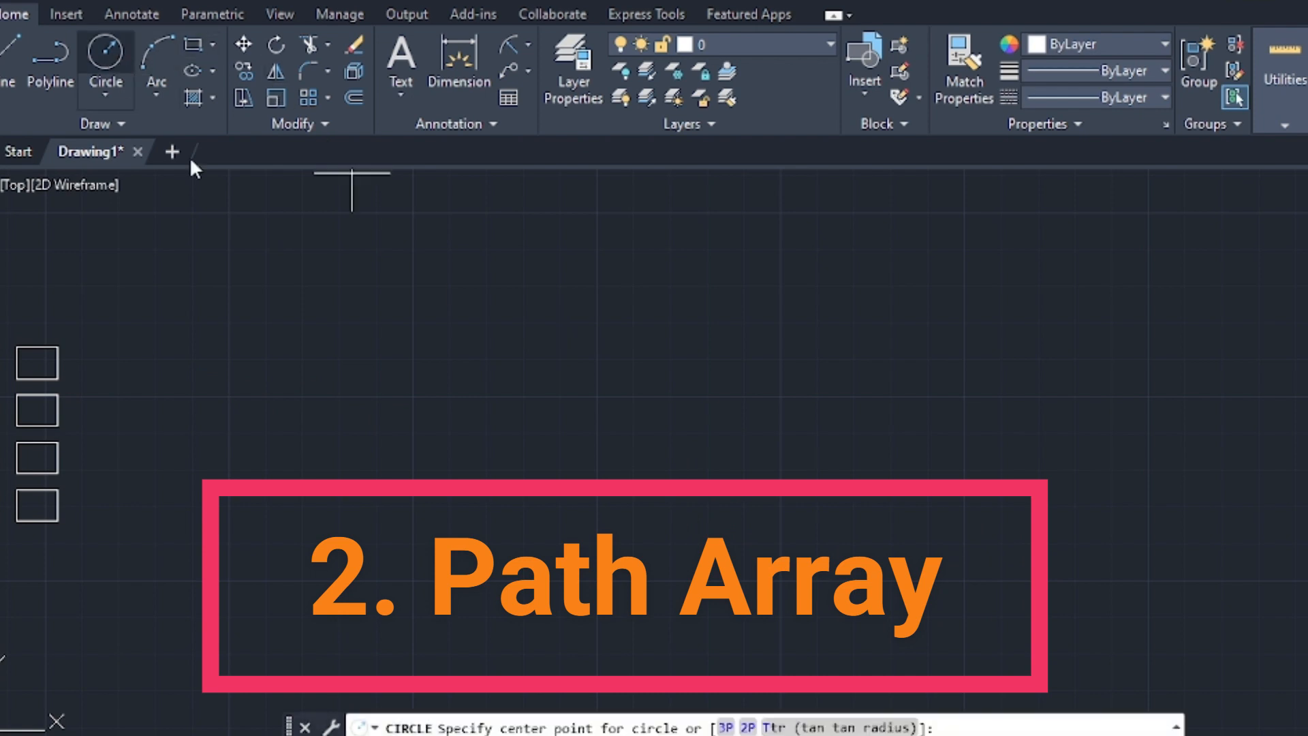
left_click(367, 375)
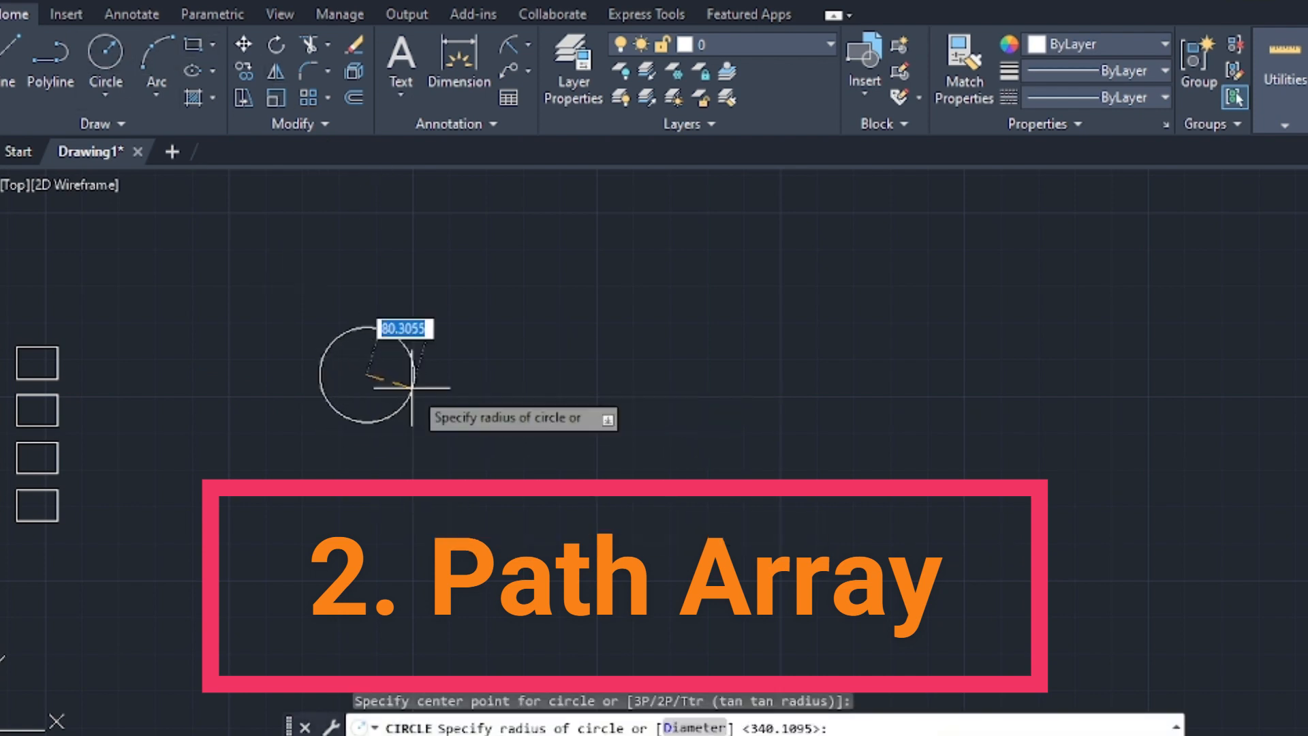
left_click(414, 379)
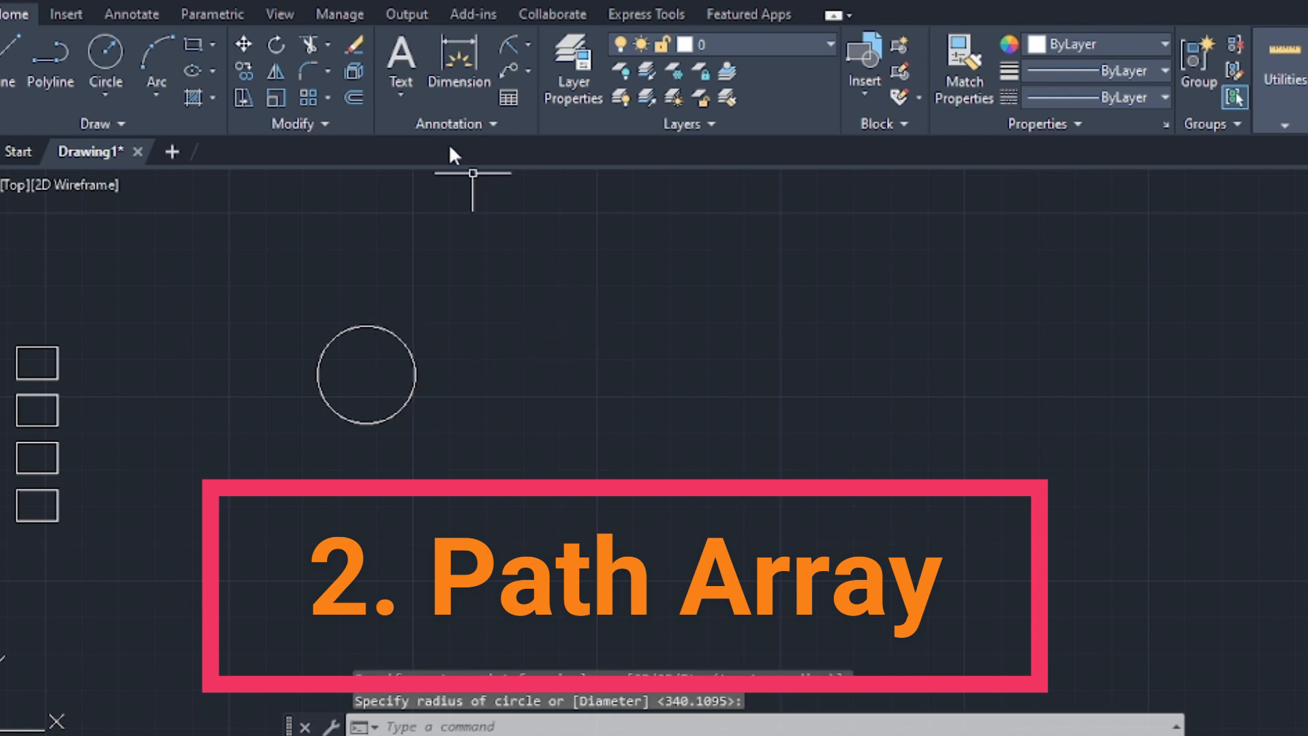
left_click(330, 98)
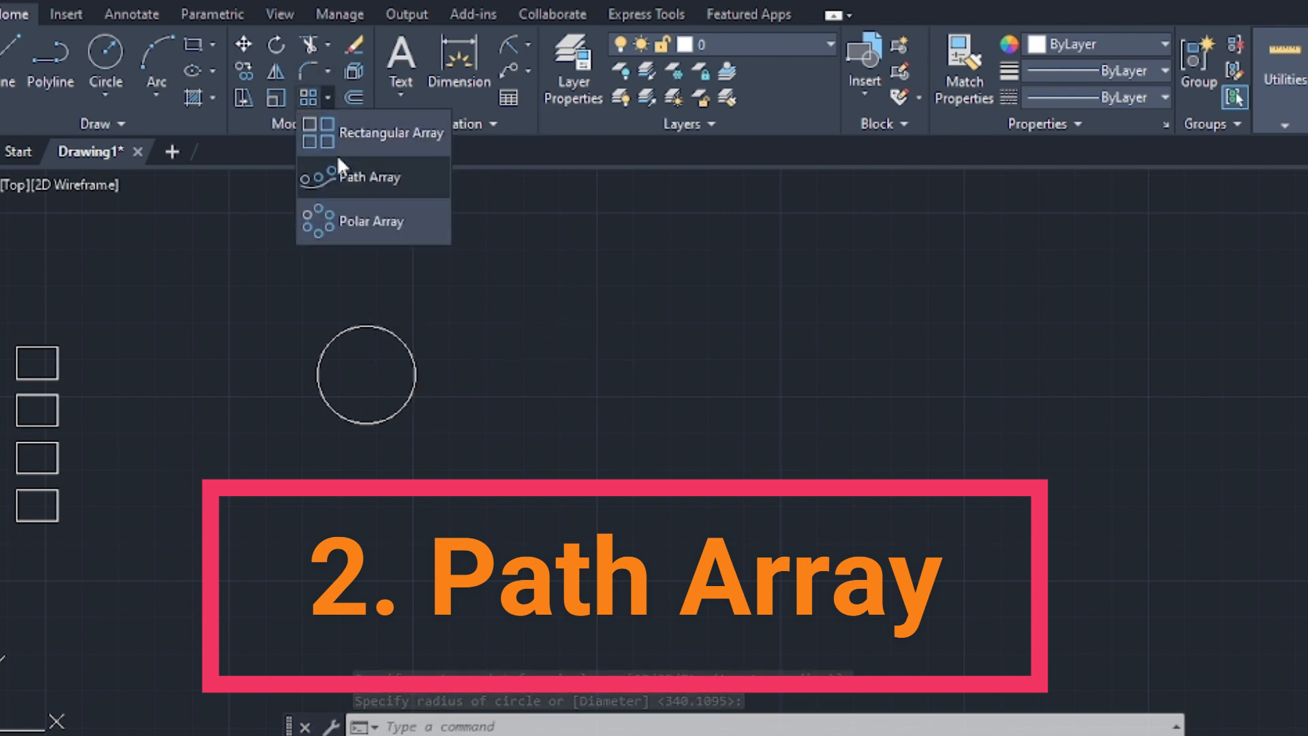
left_click(225, 196)
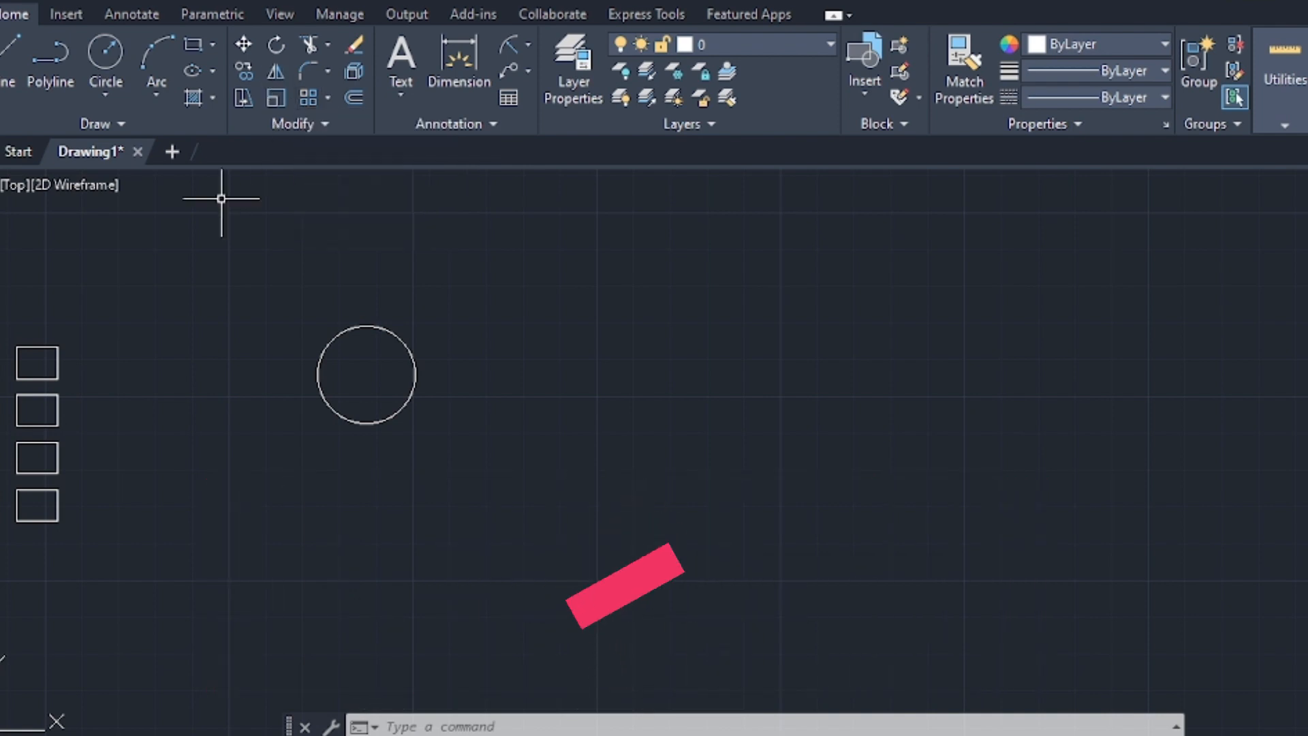
- Draw a wide, upward-bulging three-point arc to the right of the single circle as the path curve
left_click(156, 50)
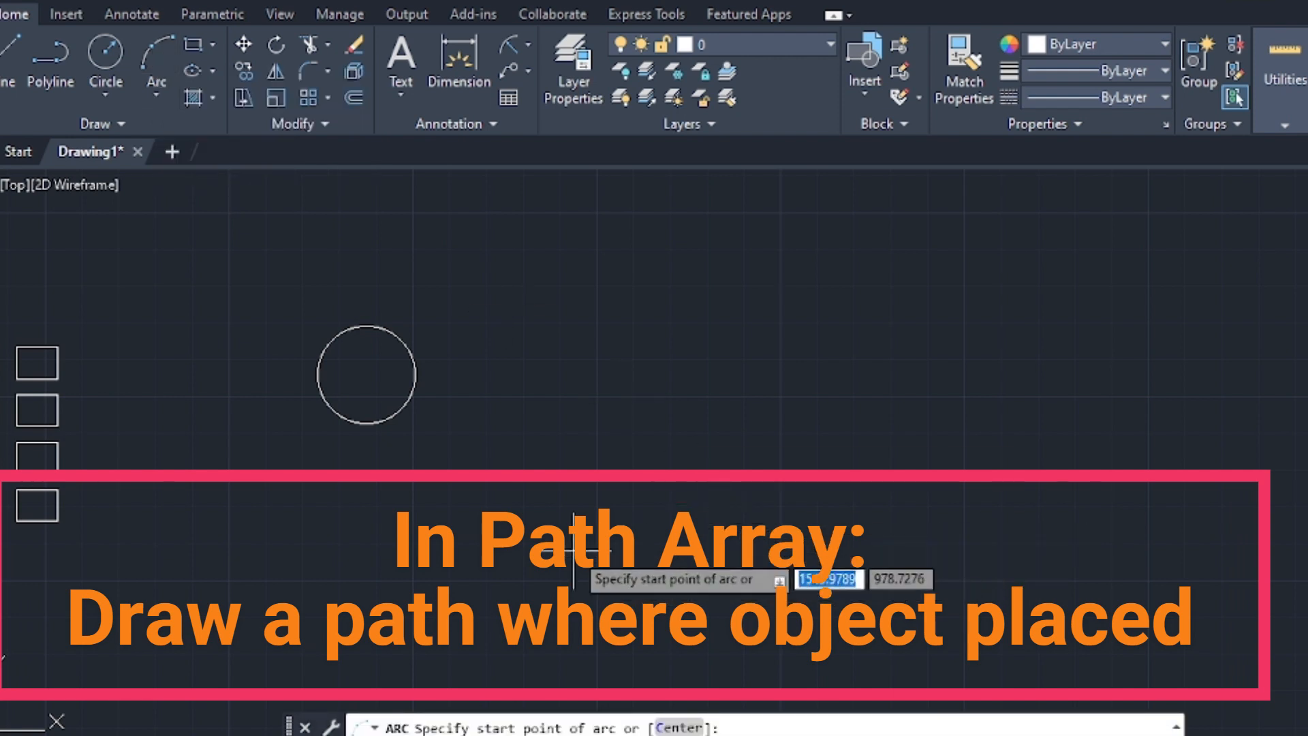
left_click(496, 500)
left_click(1255, 471)
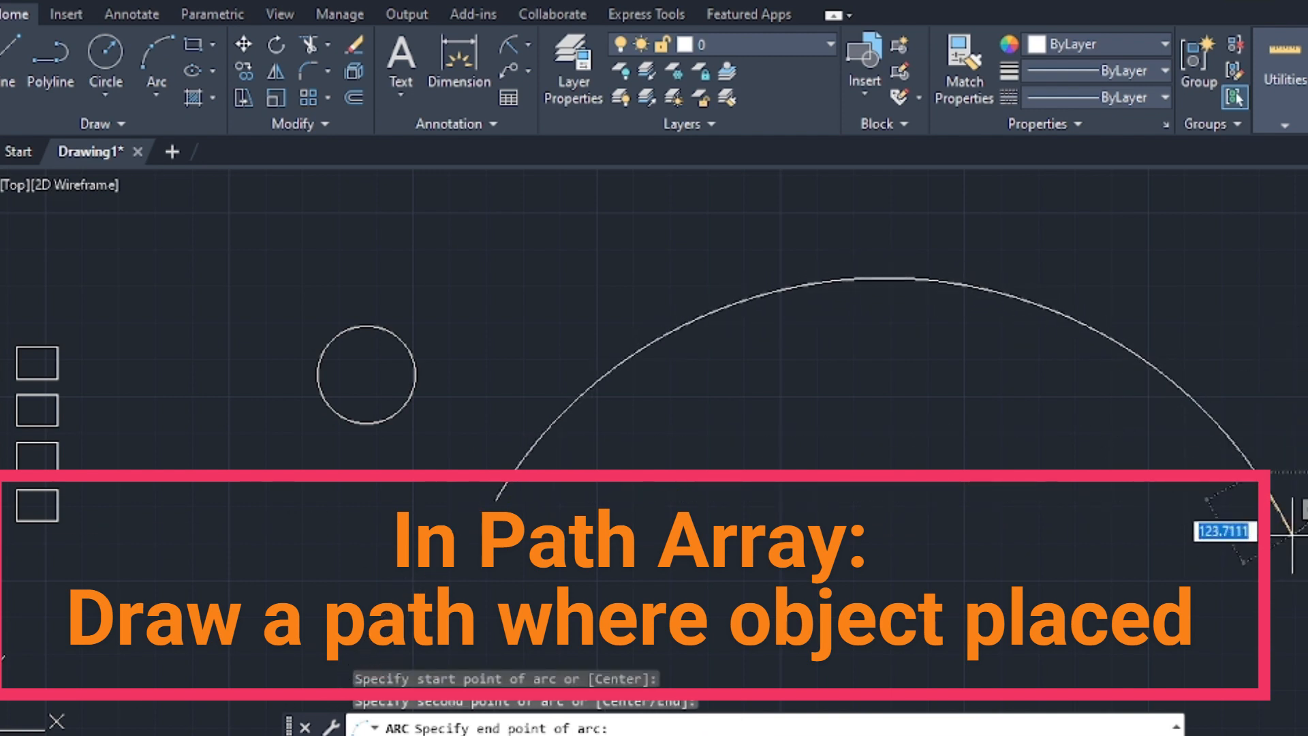
left_click(1302, 501)
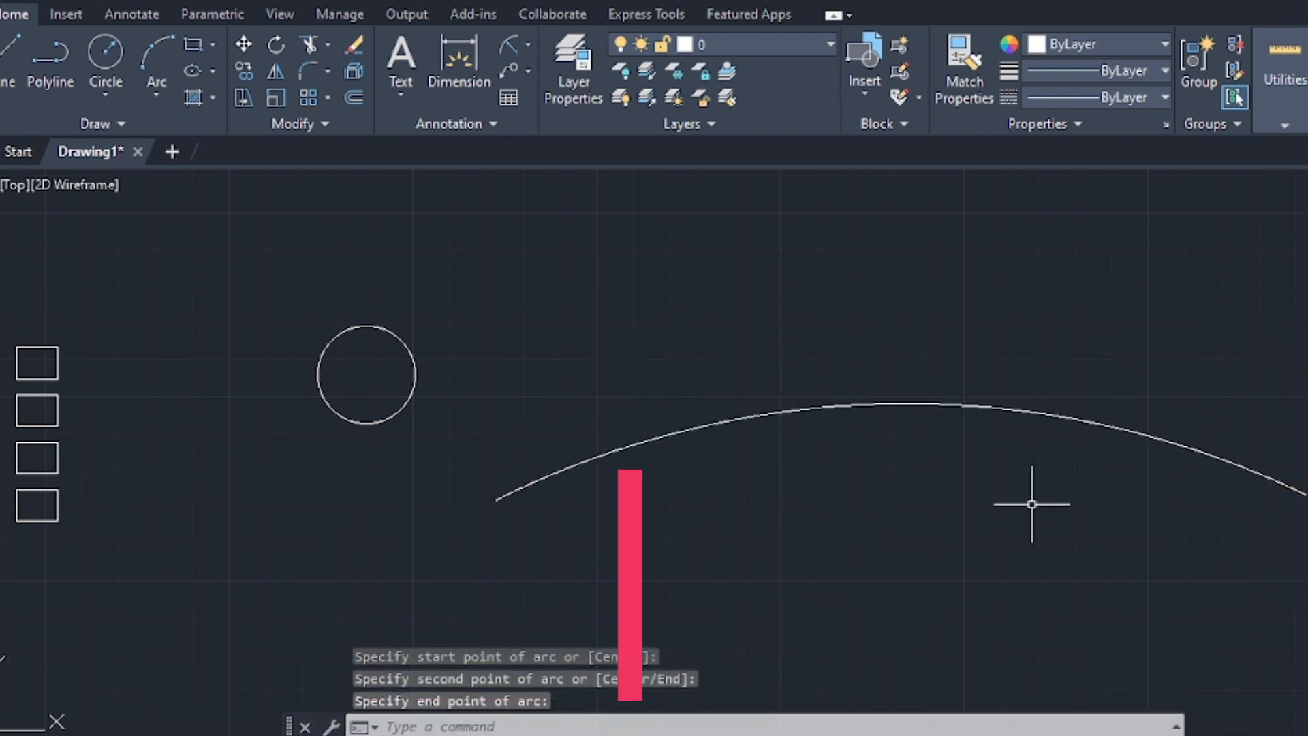
- Create a path array with the single circle as the source object and the new arc as the path curve
scroll(725, 400, "down", 2)
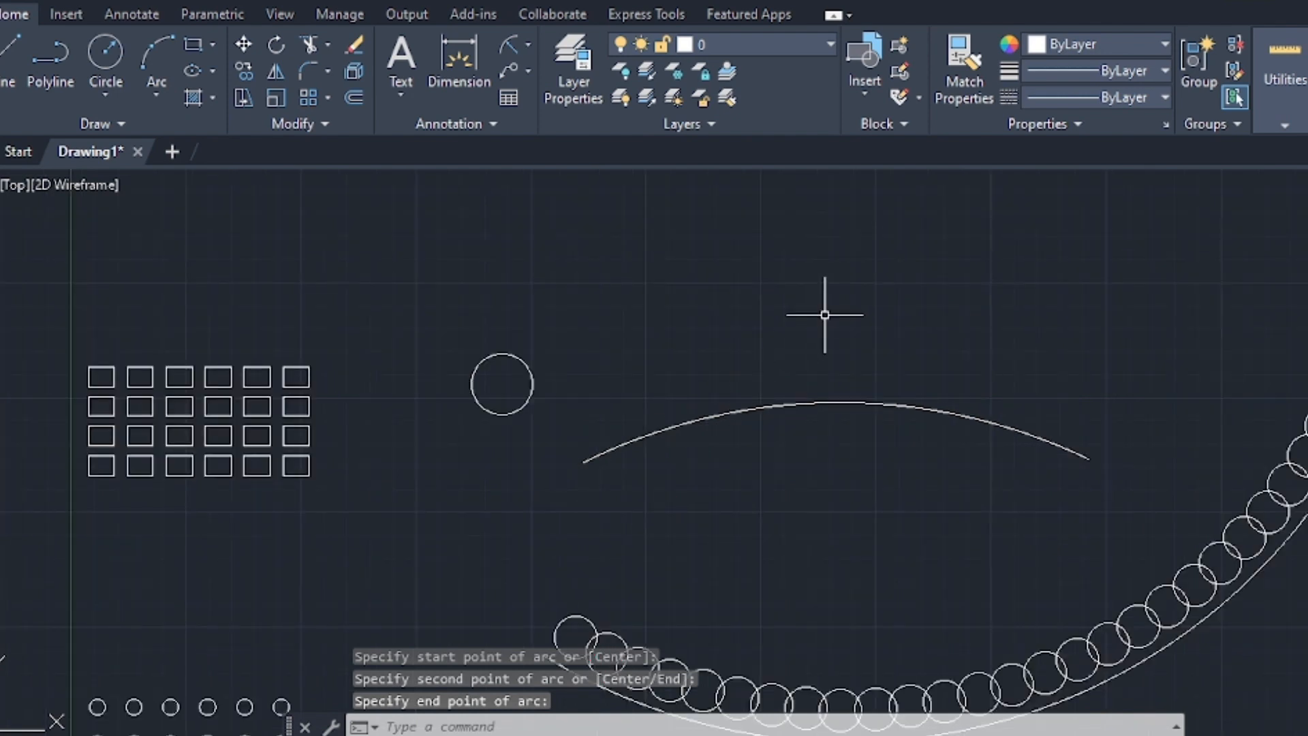
middle_click_drag(919, 266, 806, 315)
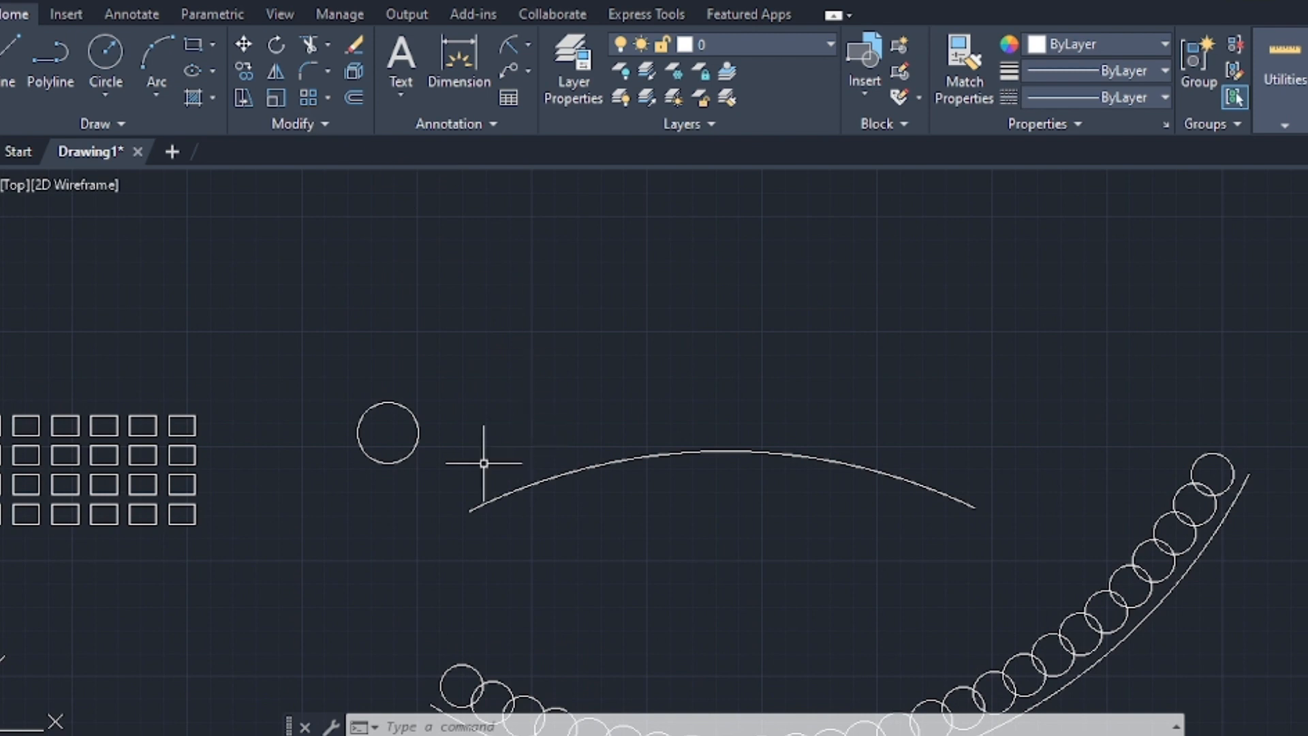
left_click(317, 97)
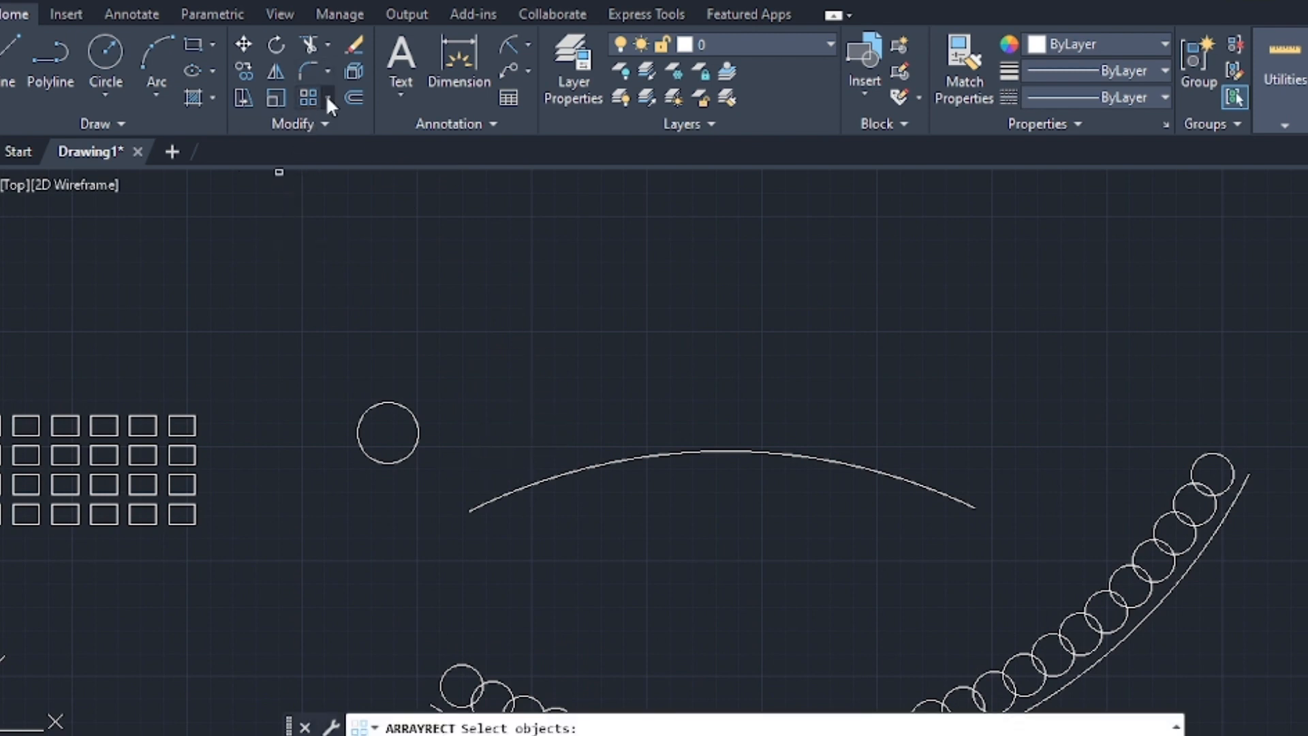
left_click(327, 98)
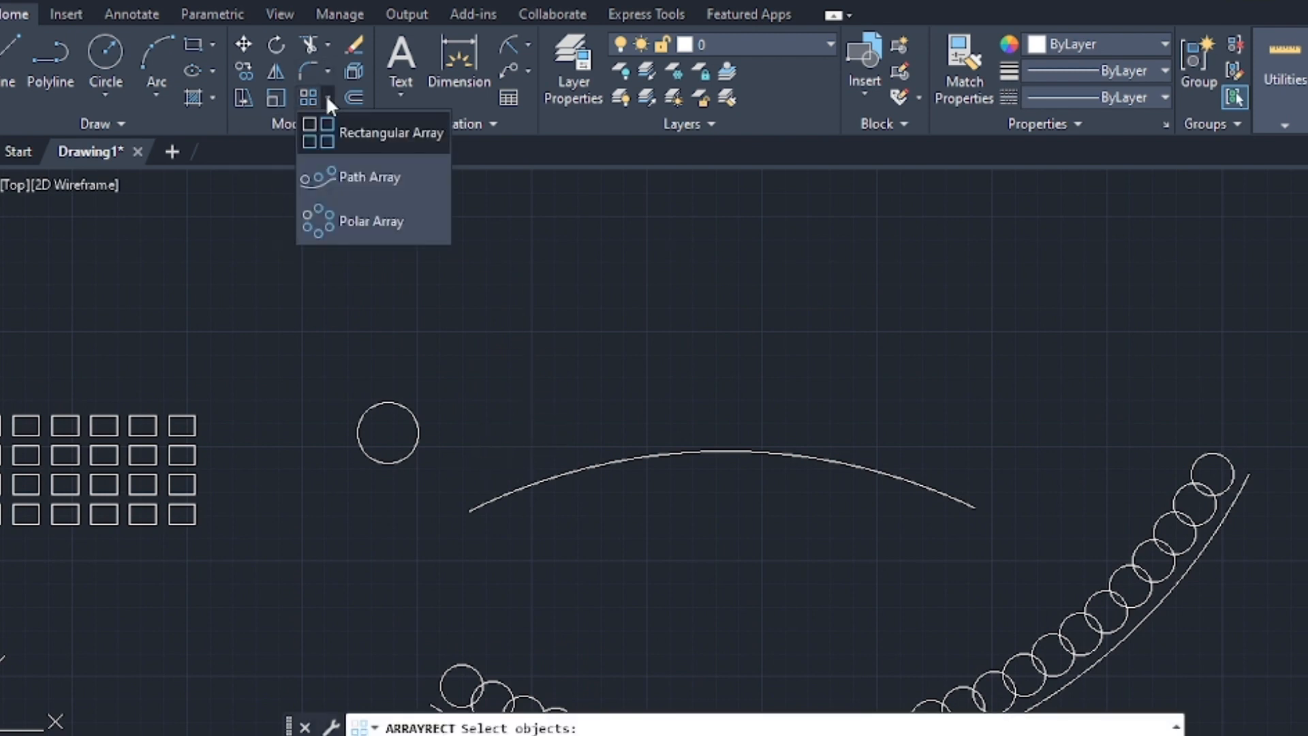
left_click(351, 190)
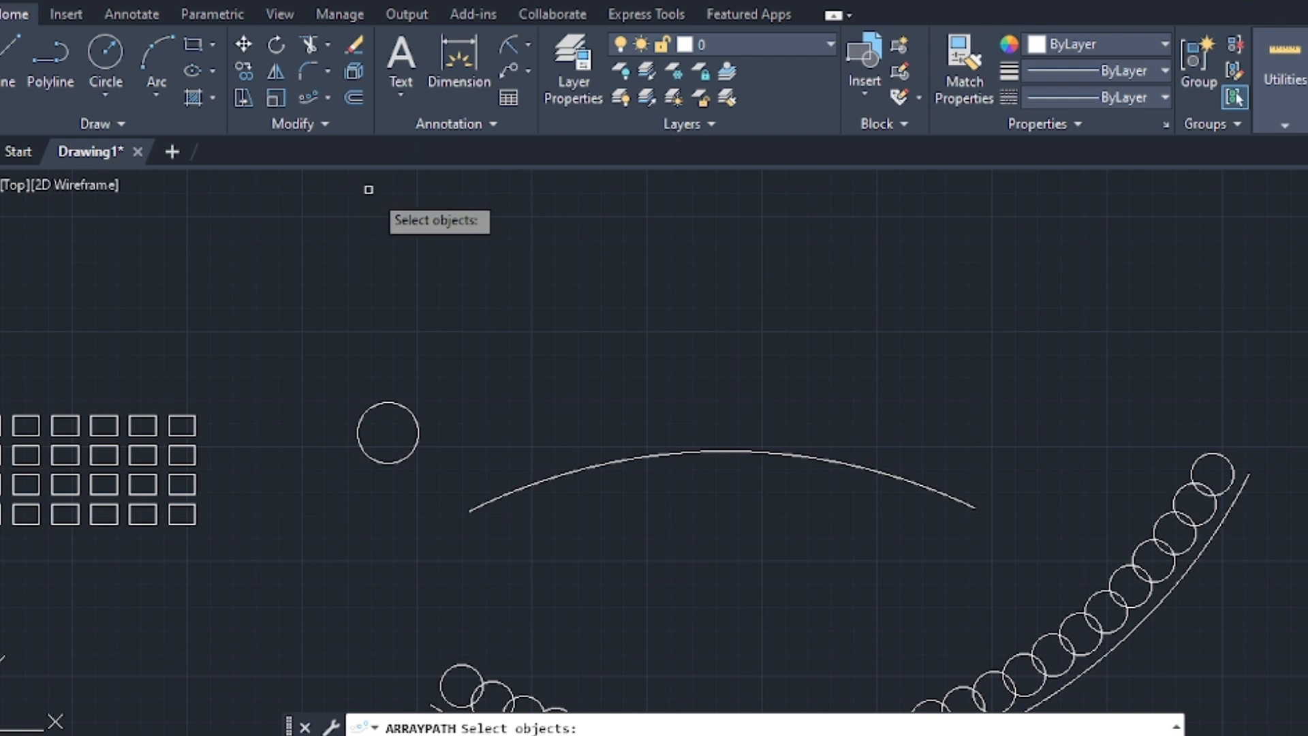
left_click(415, 419)
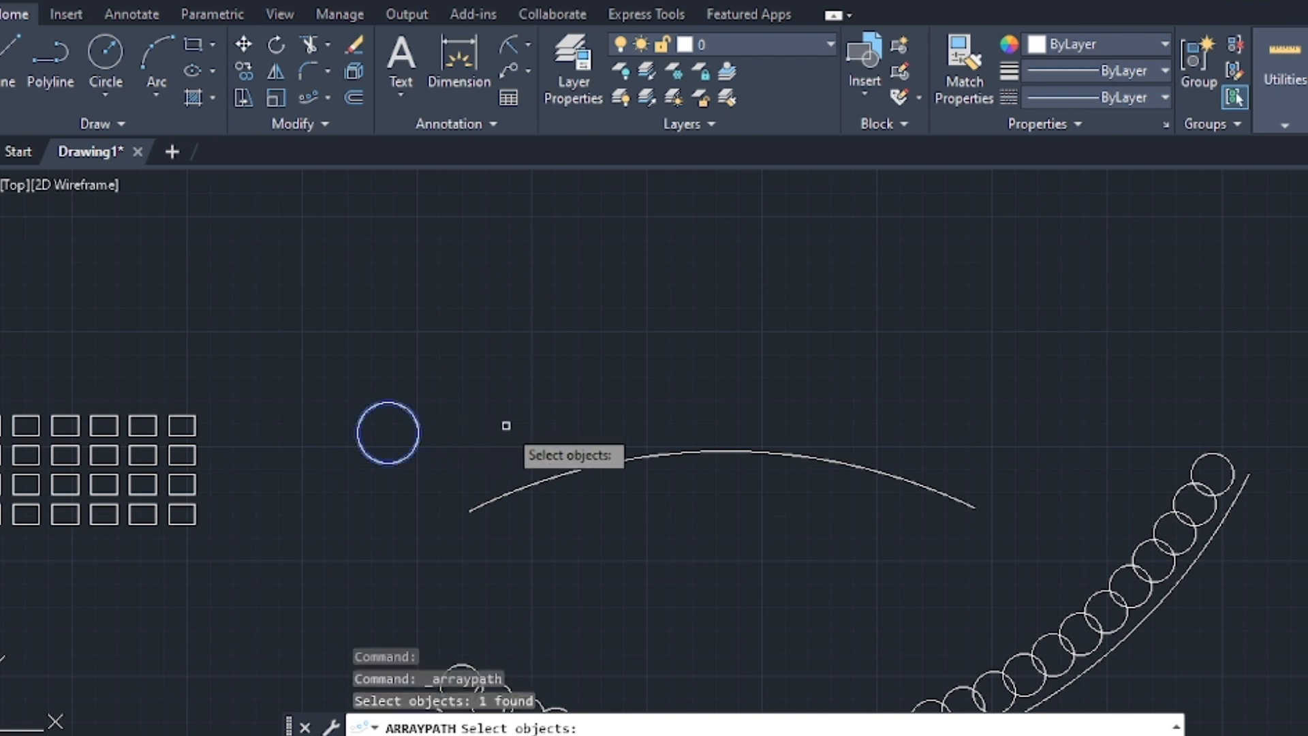
key("Return")
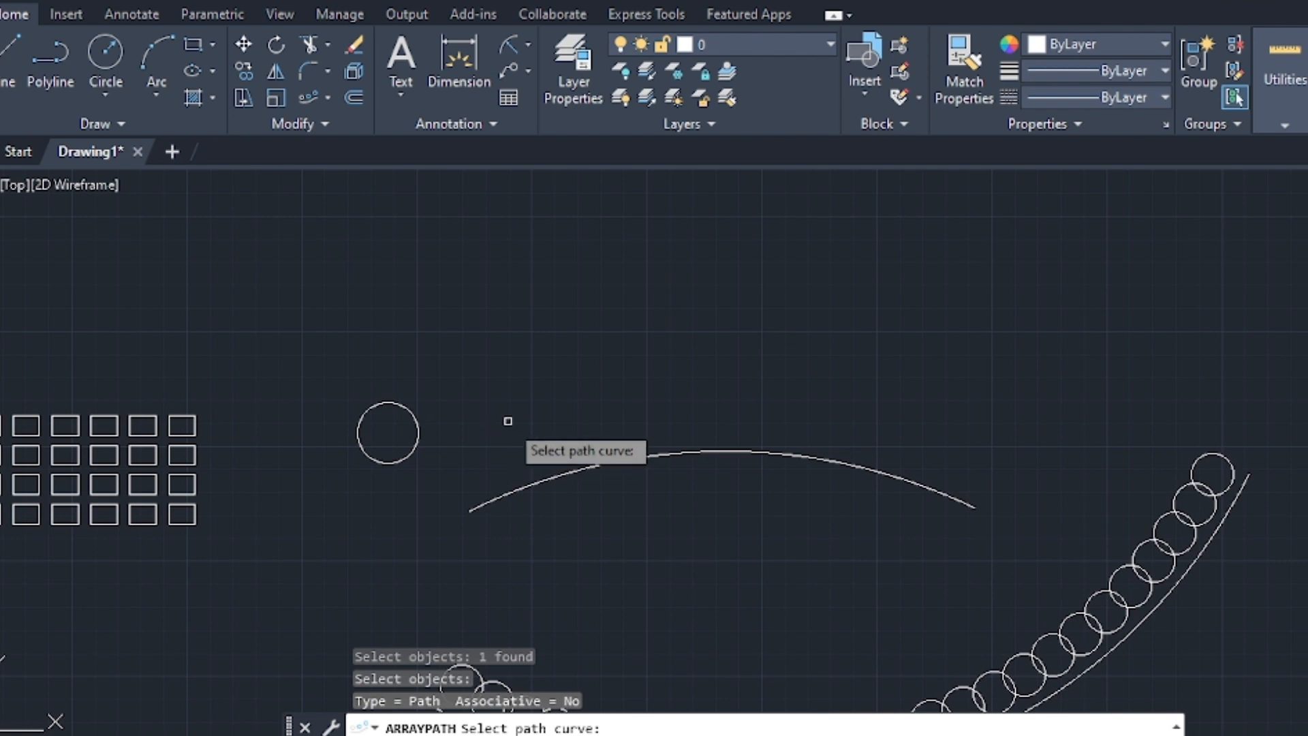
left_click(548, 476)
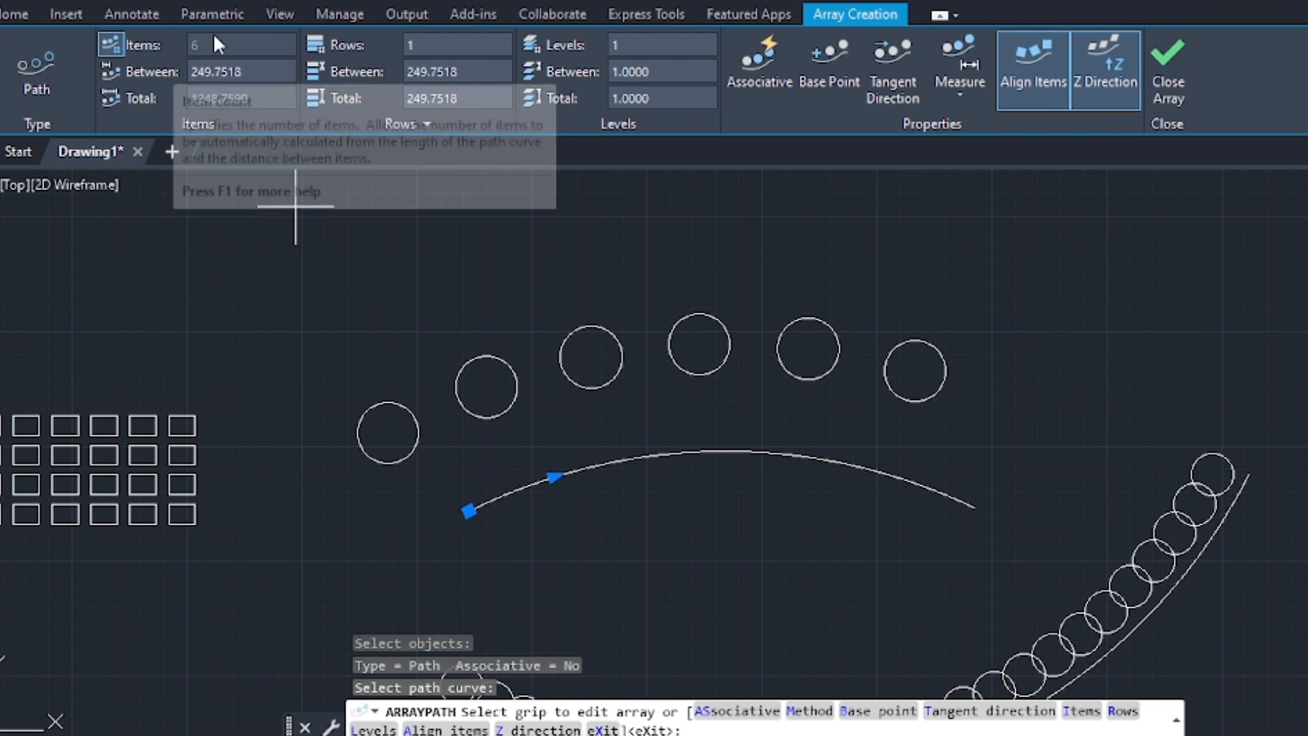
- Set the path array's item spacing to 100 and its number of rows to 2
left_click(260, 71)
key("BackSpace")
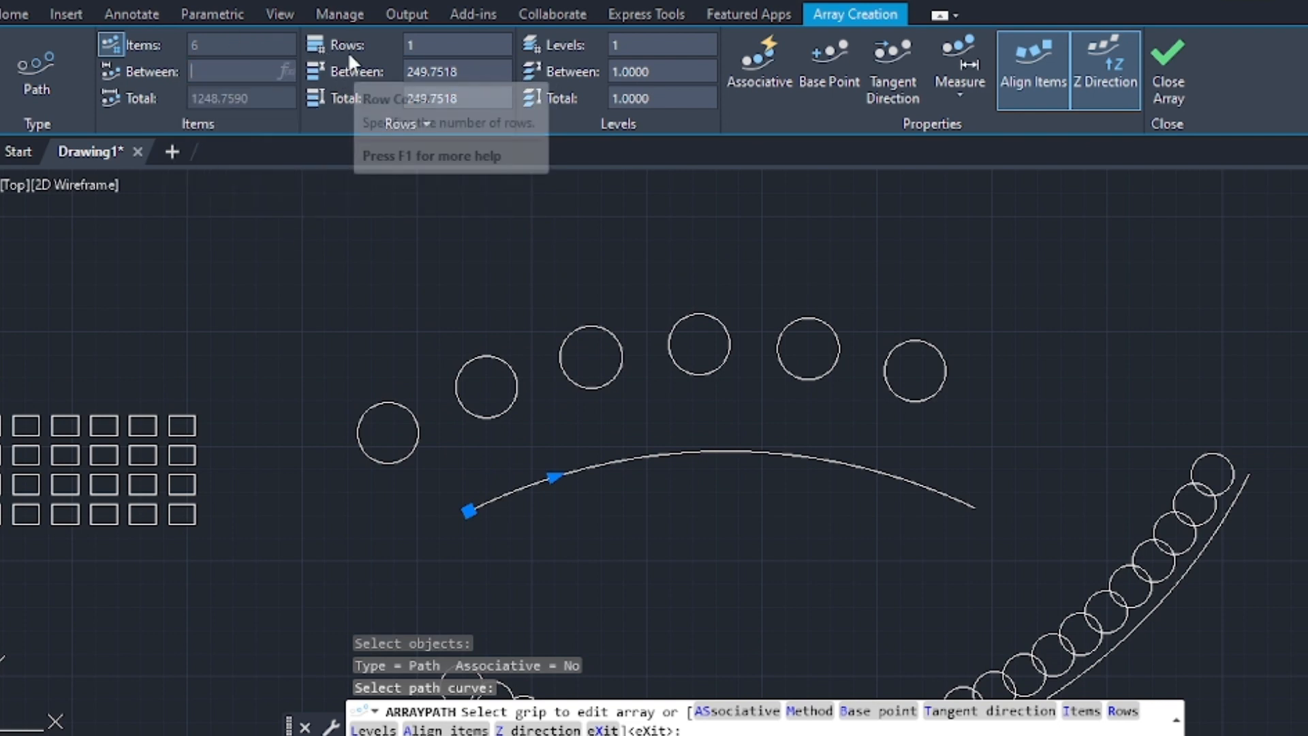
type("100")
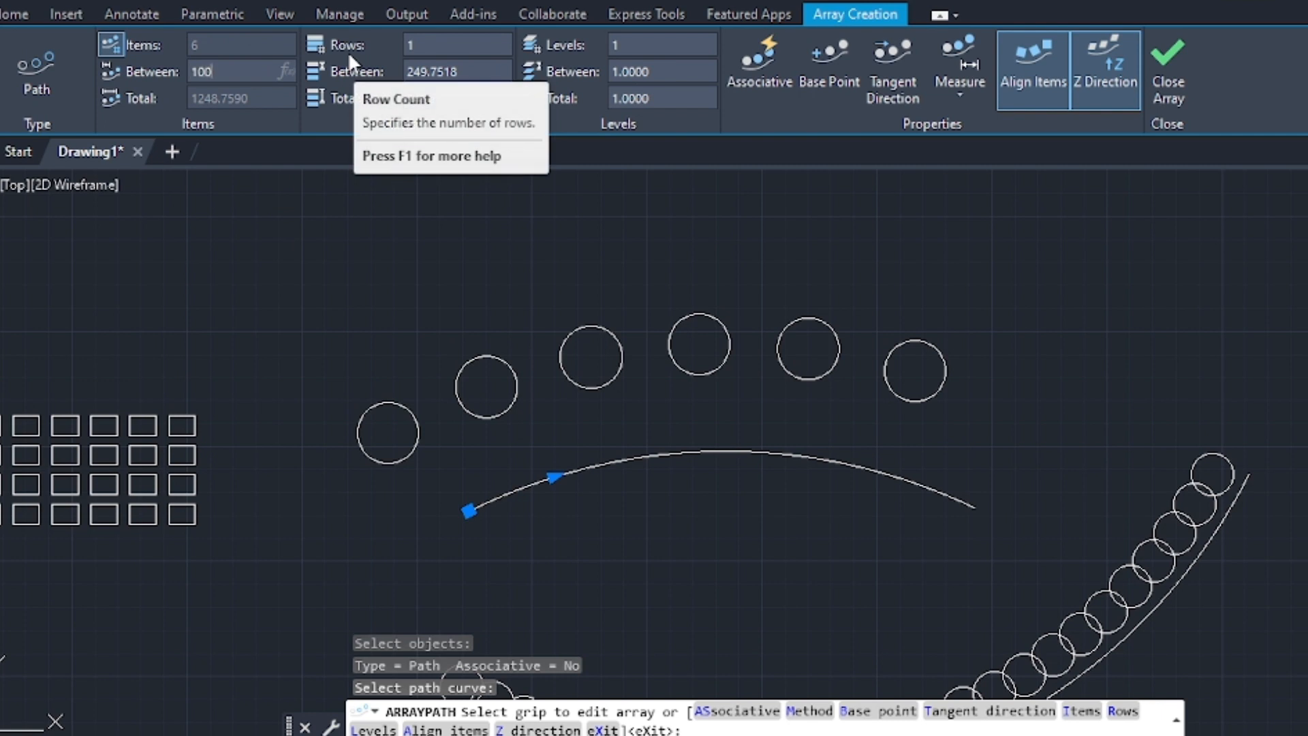
key("Return")
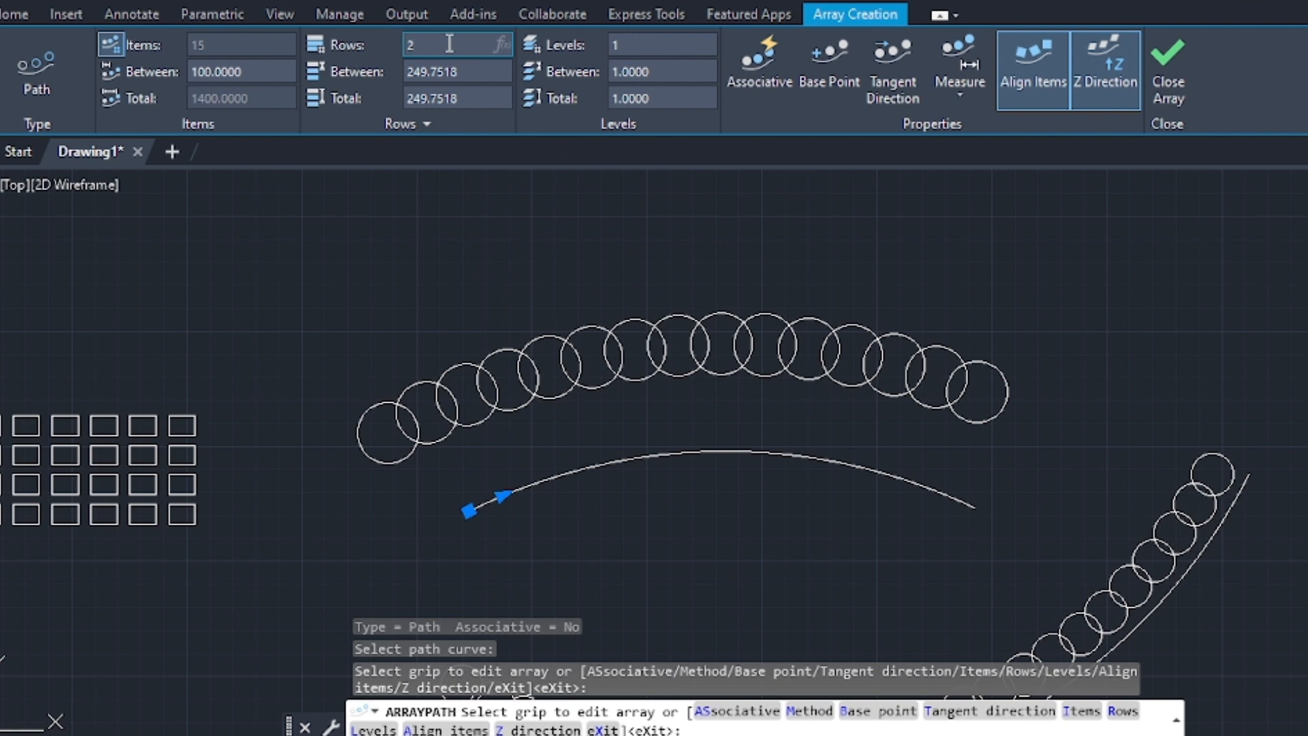
key("Return")
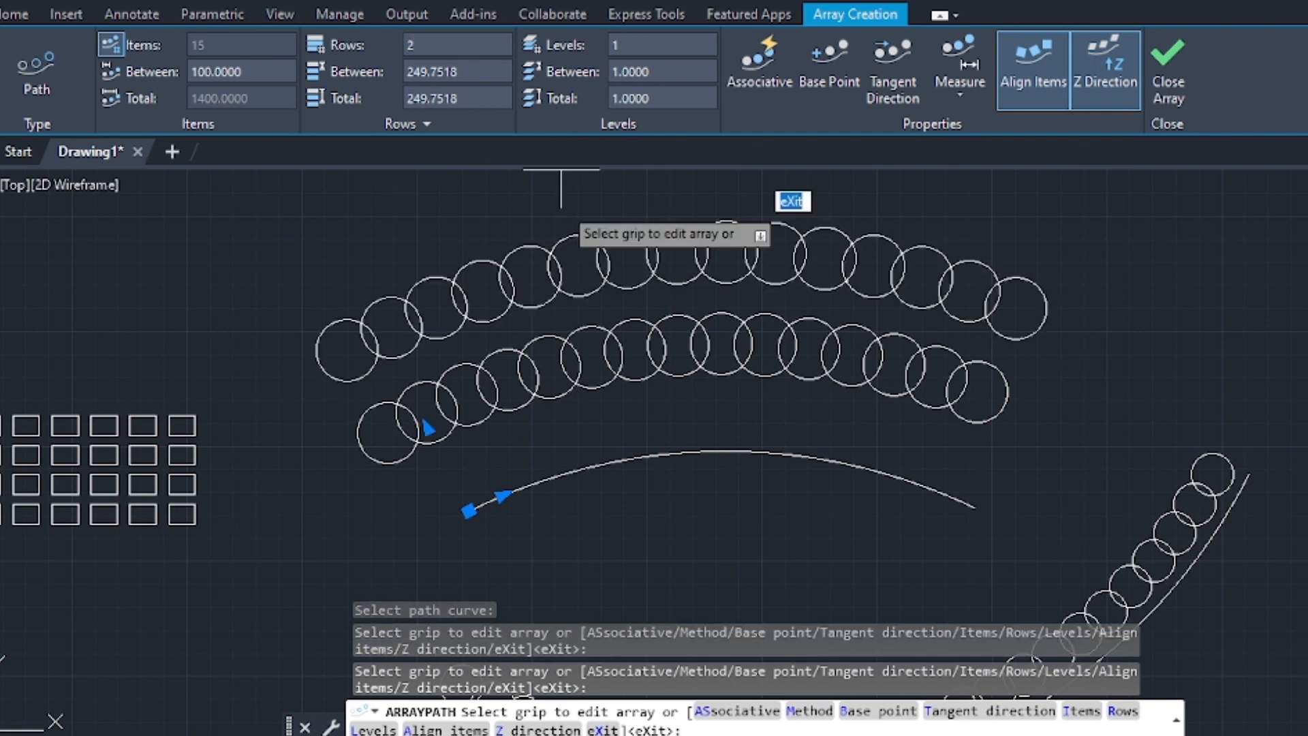
- Set the spacing between the path array's rows to 300 and finish the array
scroll(576, 218, "down", 4)
scroll(596, 276, "up", 2)
scroll(592, 262, "down", 1)
middle_click_drag(593, 260, 582, 345)
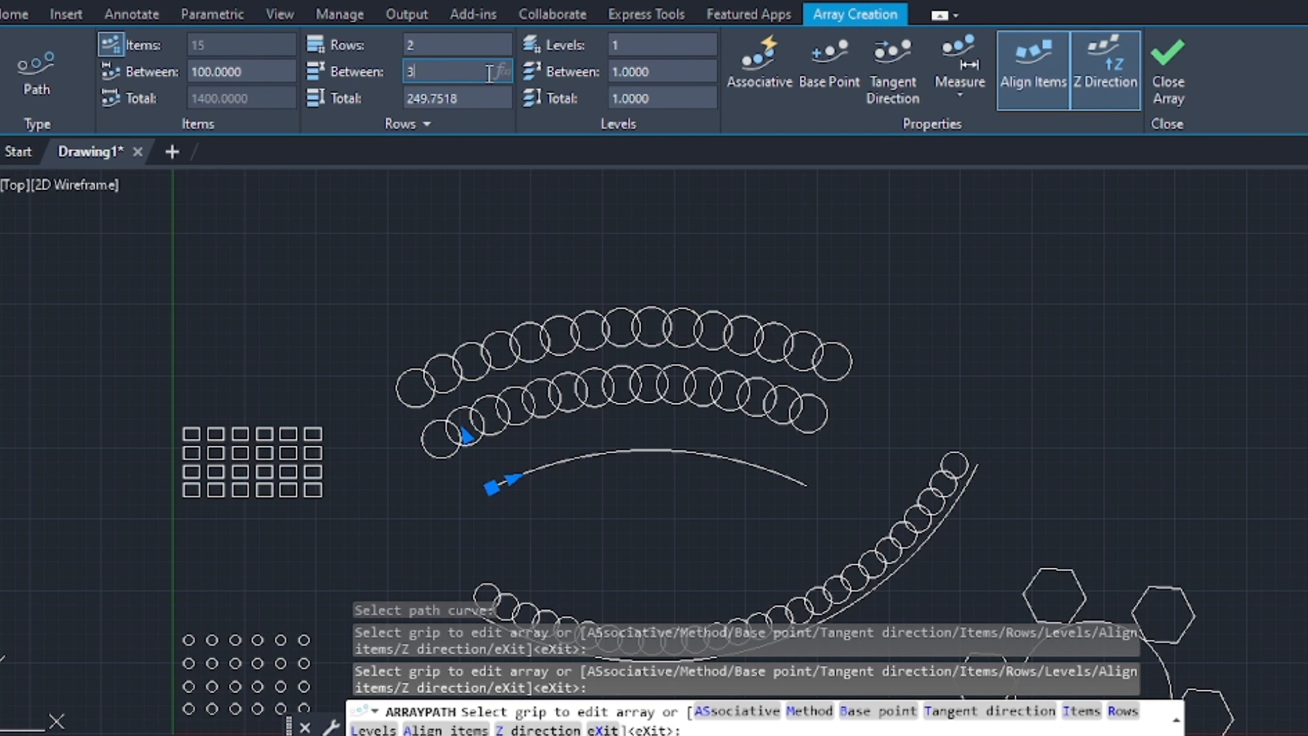
key("Return")
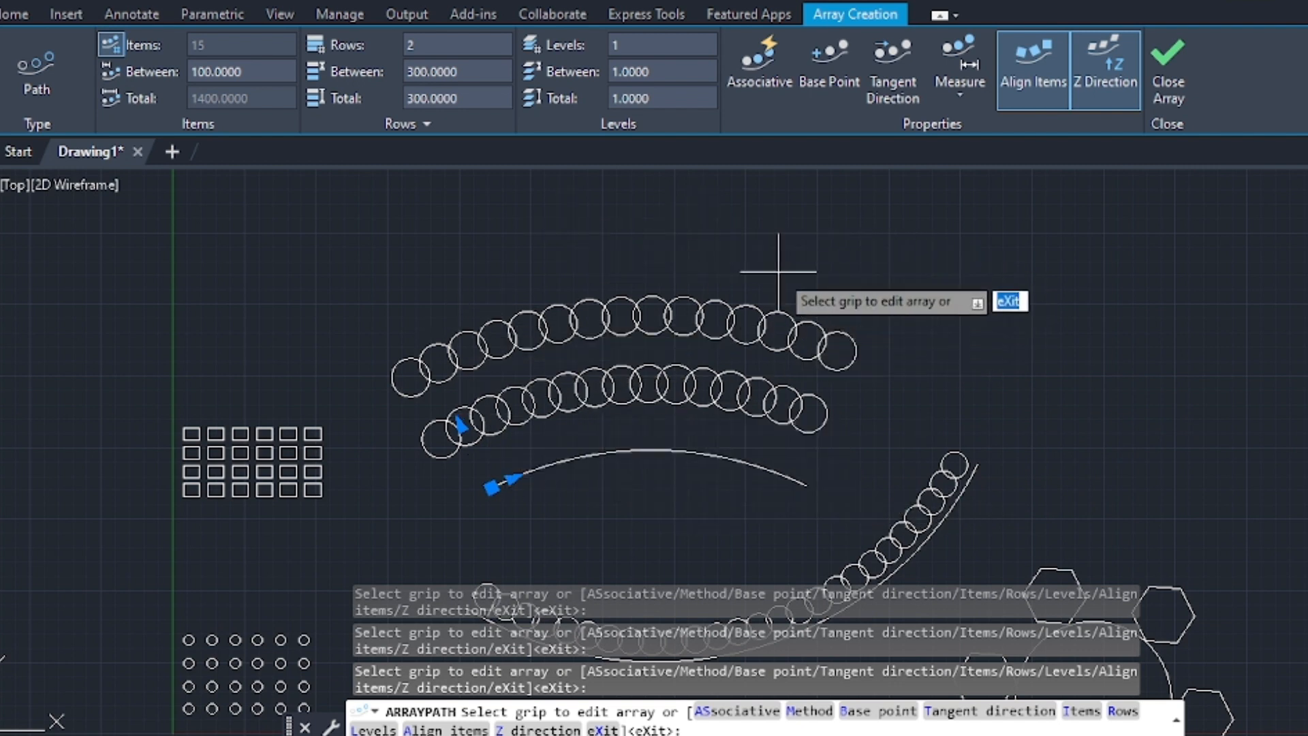
left_click(1164, 74)
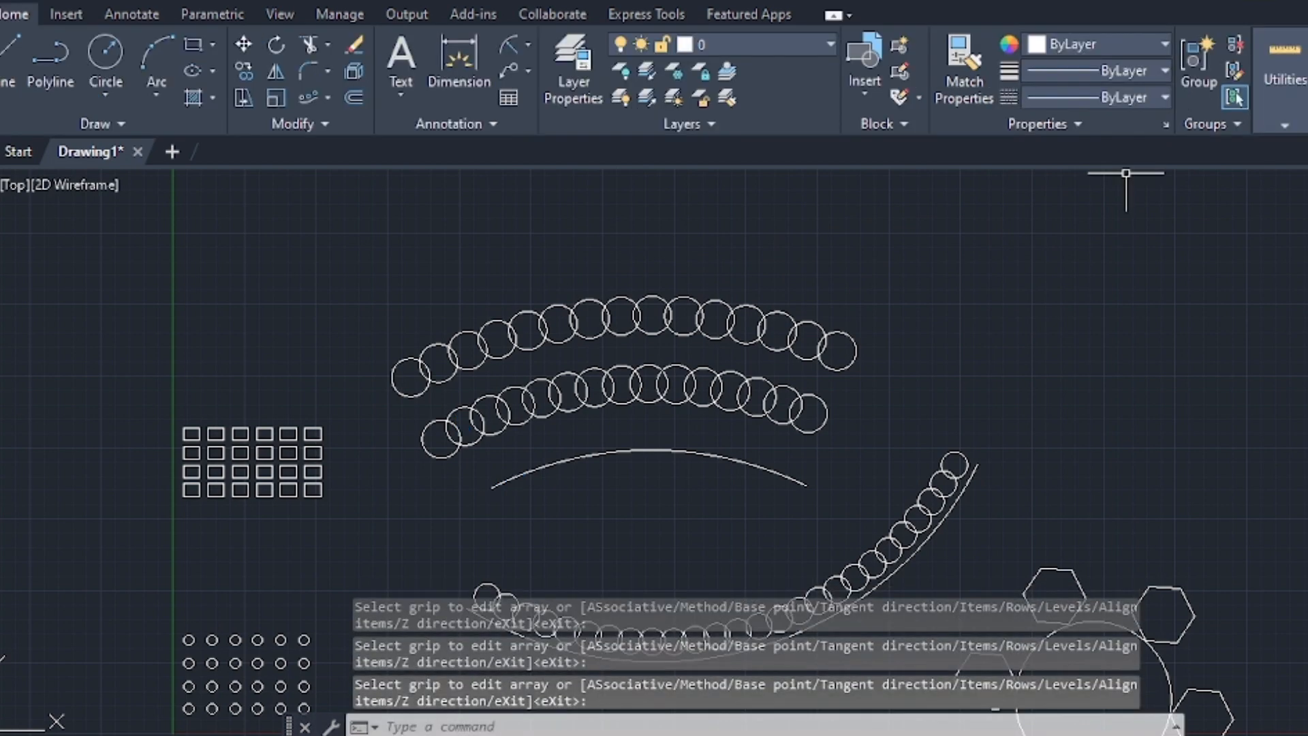
- Review the Polar Array option and examine the existing example of hexagons arranged around a circle
scroll(919, 302, "down", 3)
scroll(862, 412, "down", 2)
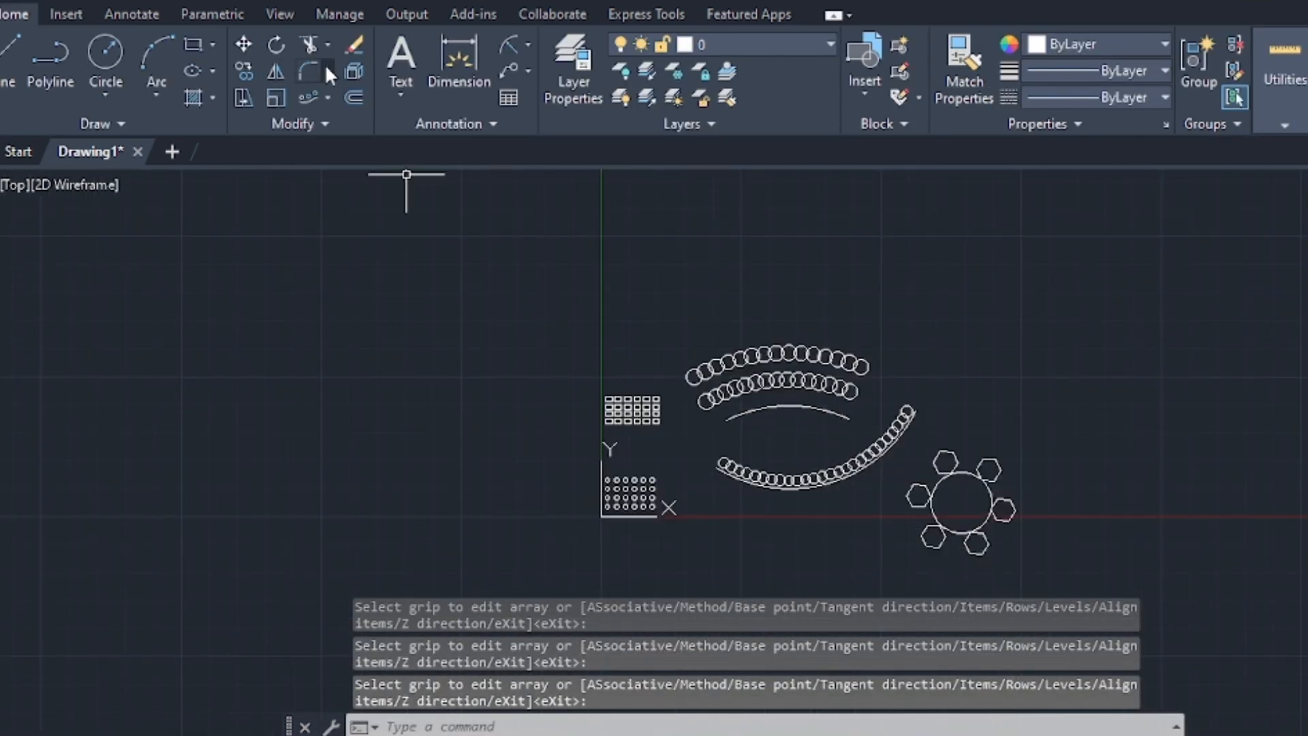
left_click(326, 98)
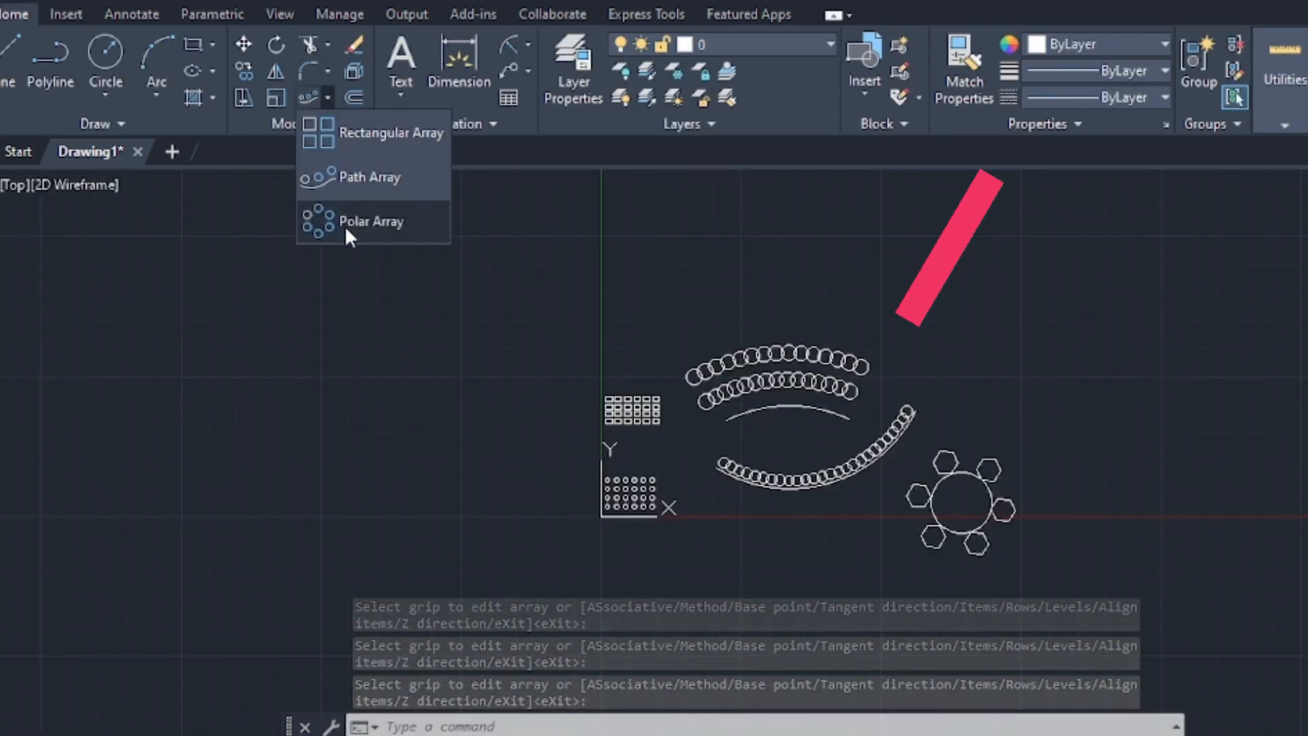
scroll(993, 476, "up", 4)
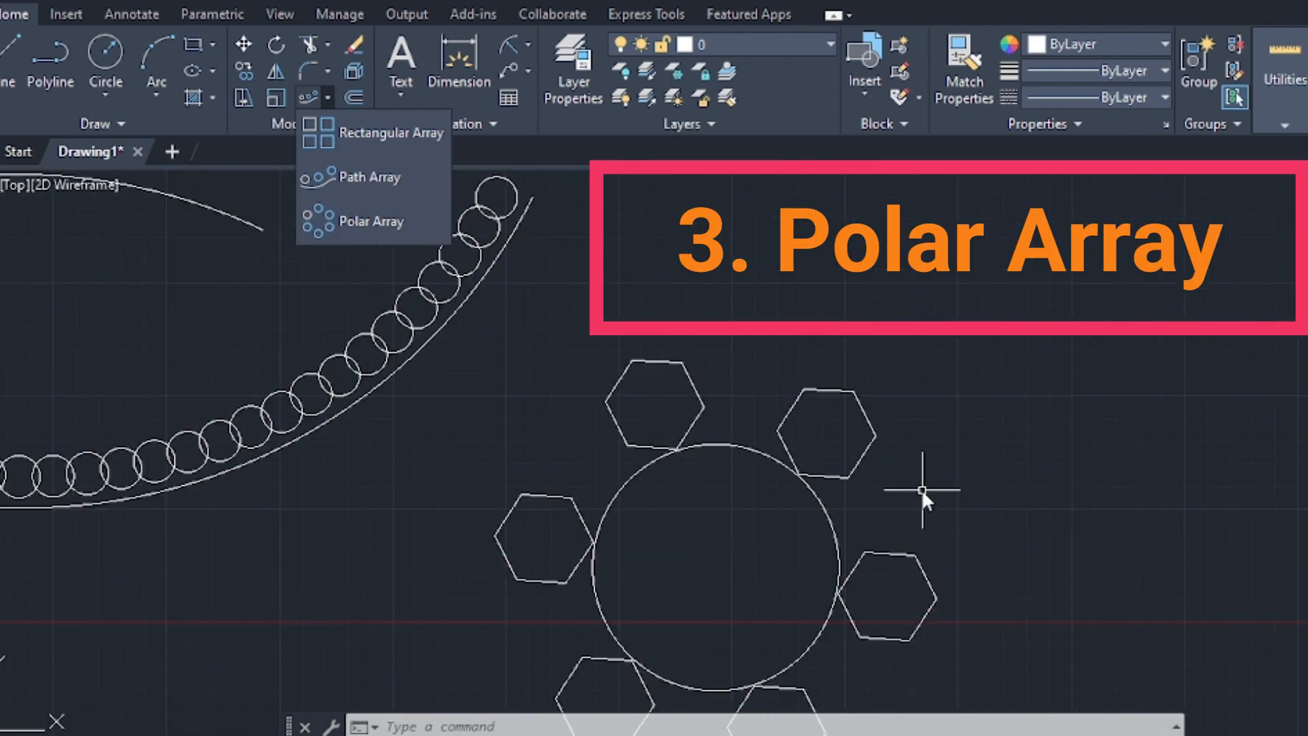
scroll(921, 488, "down", 2)
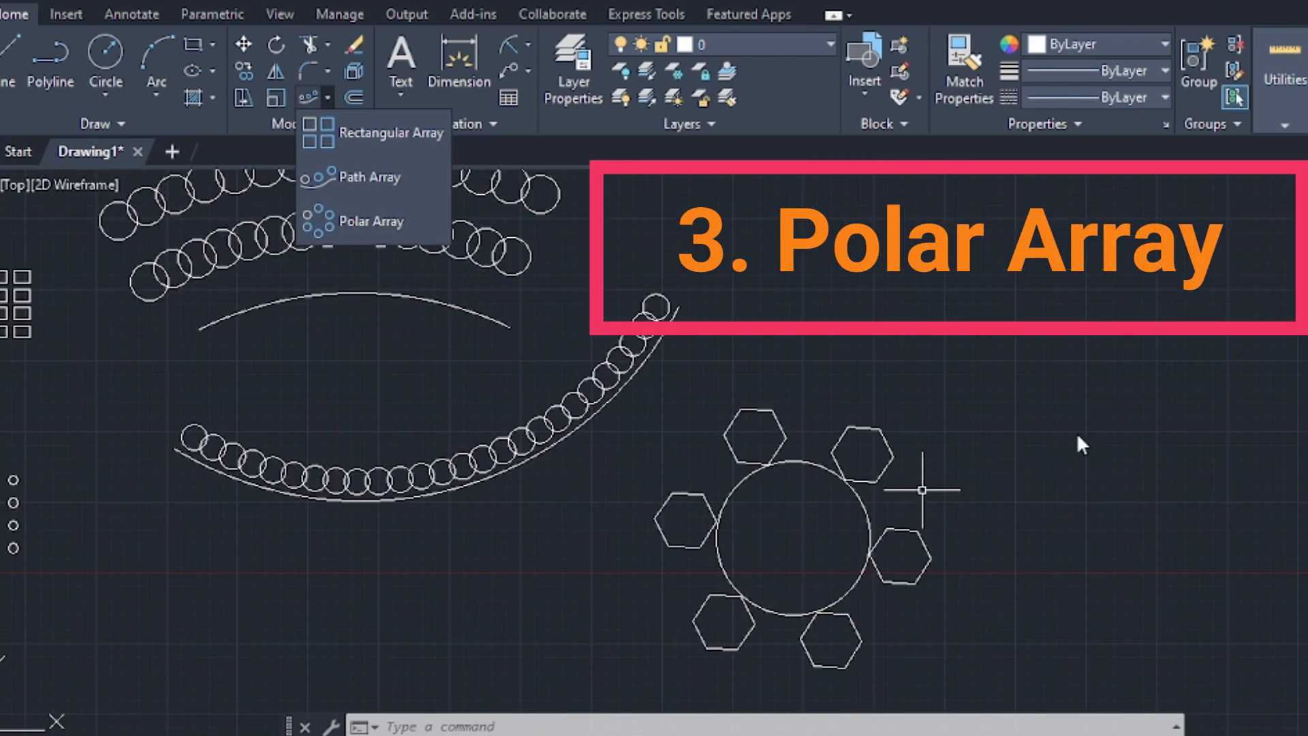
scroll(514, 184, "down", 2)
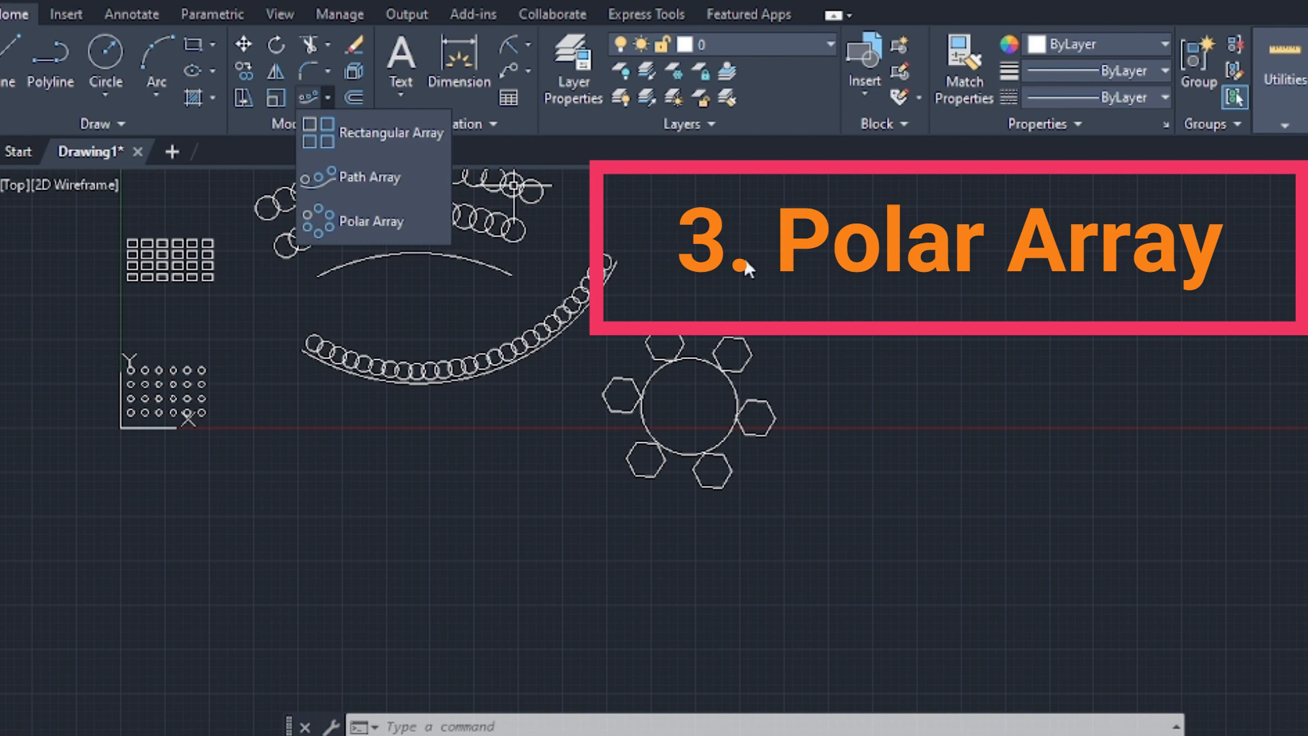
- Draw a circle with a radius of about 300 units in the empty area to the right of the hexagon arrangement
scroll(907, 305, "up", 5)
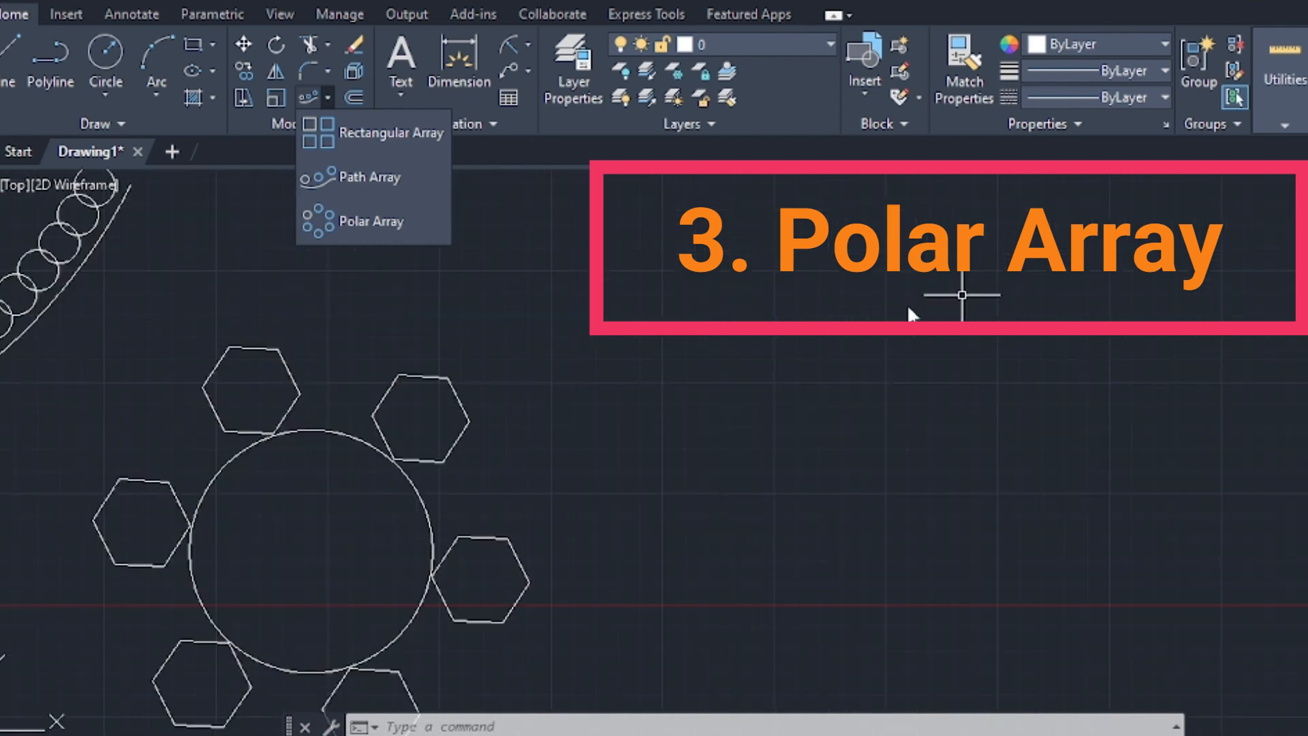
scroll(920, 315, "up", 3)
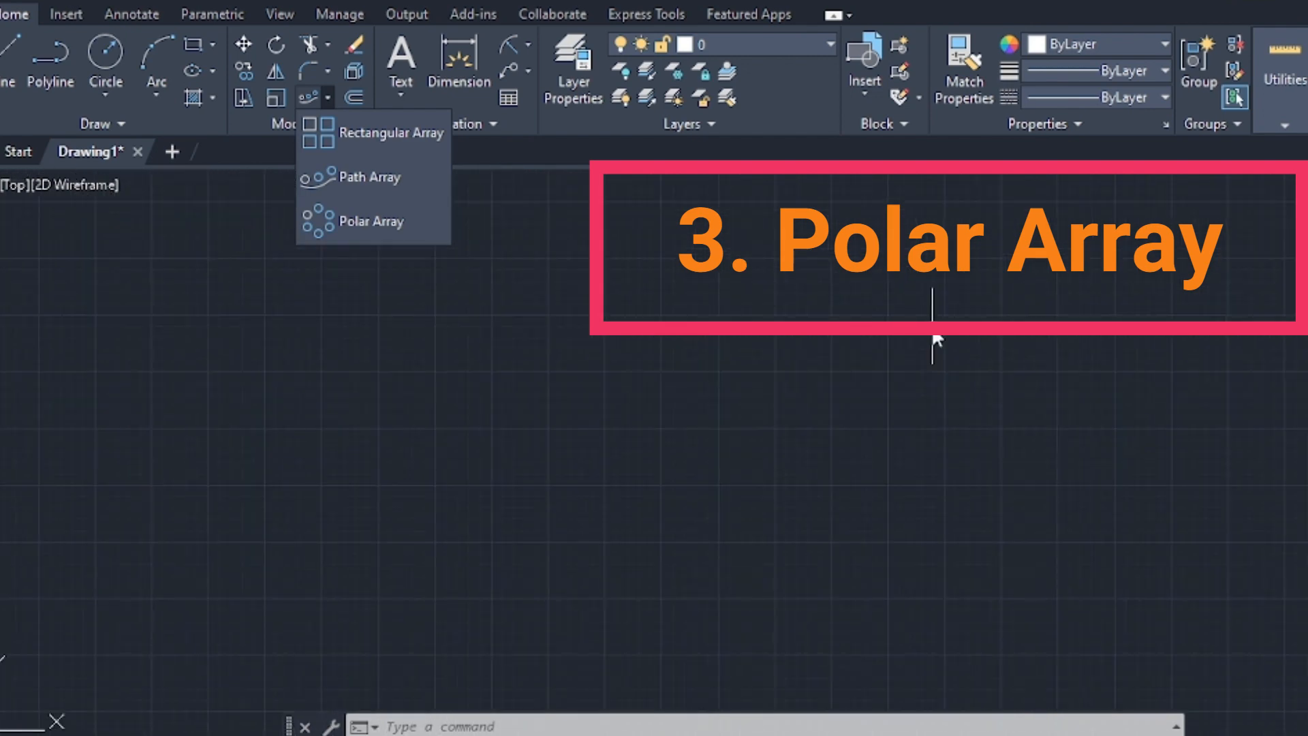
left_click(108, 49)
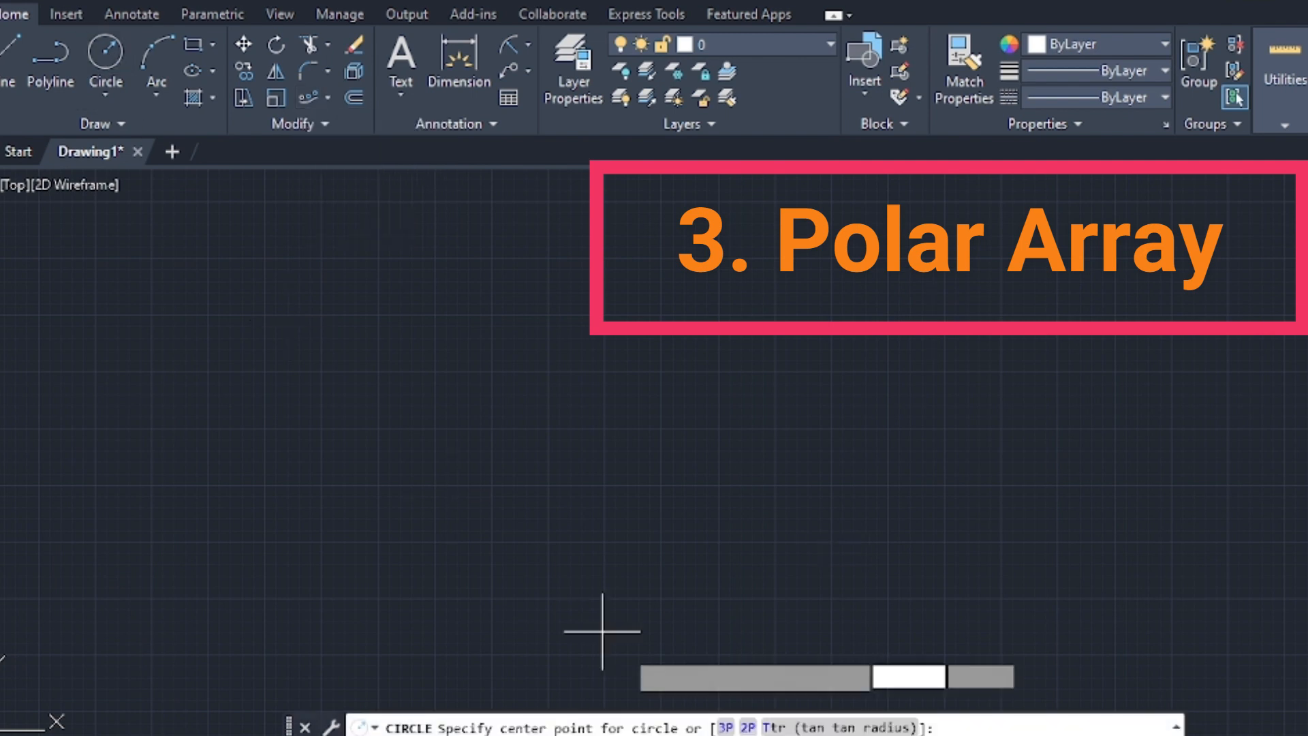
left_click(501, 458)
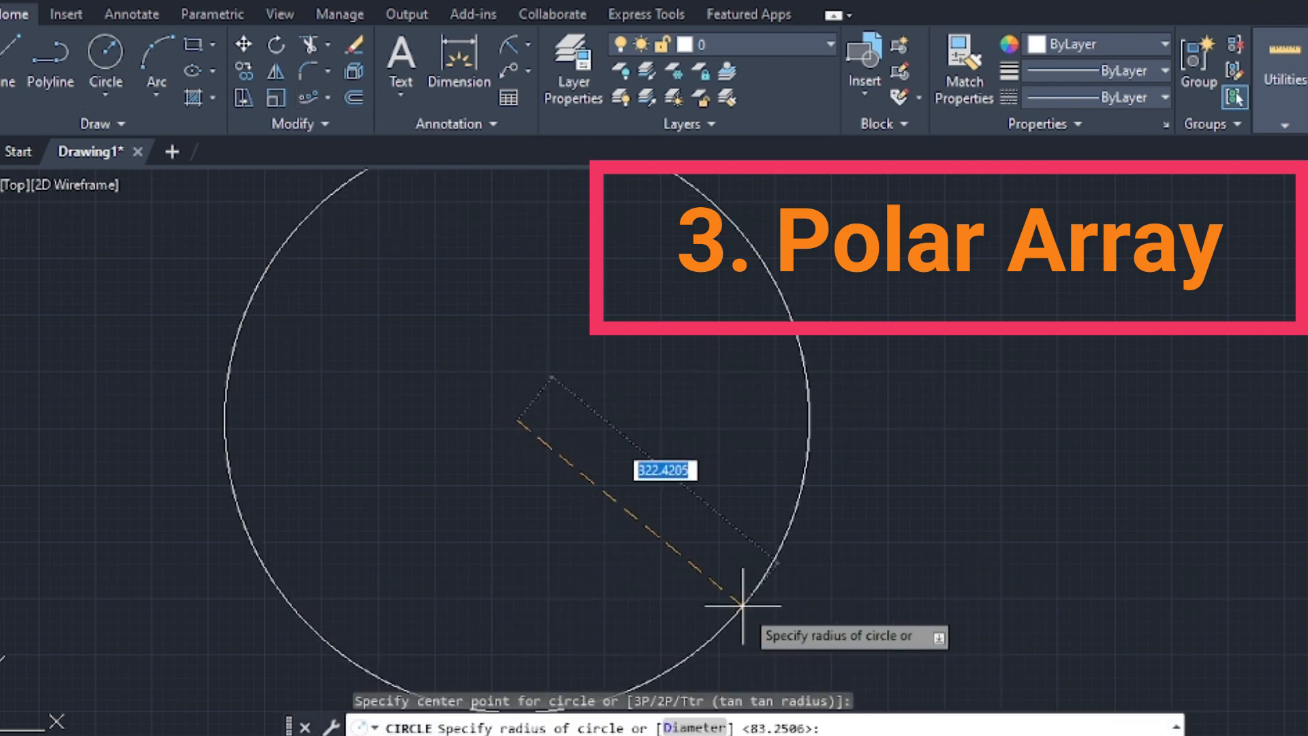
scroll(744, 613, "down", 3)
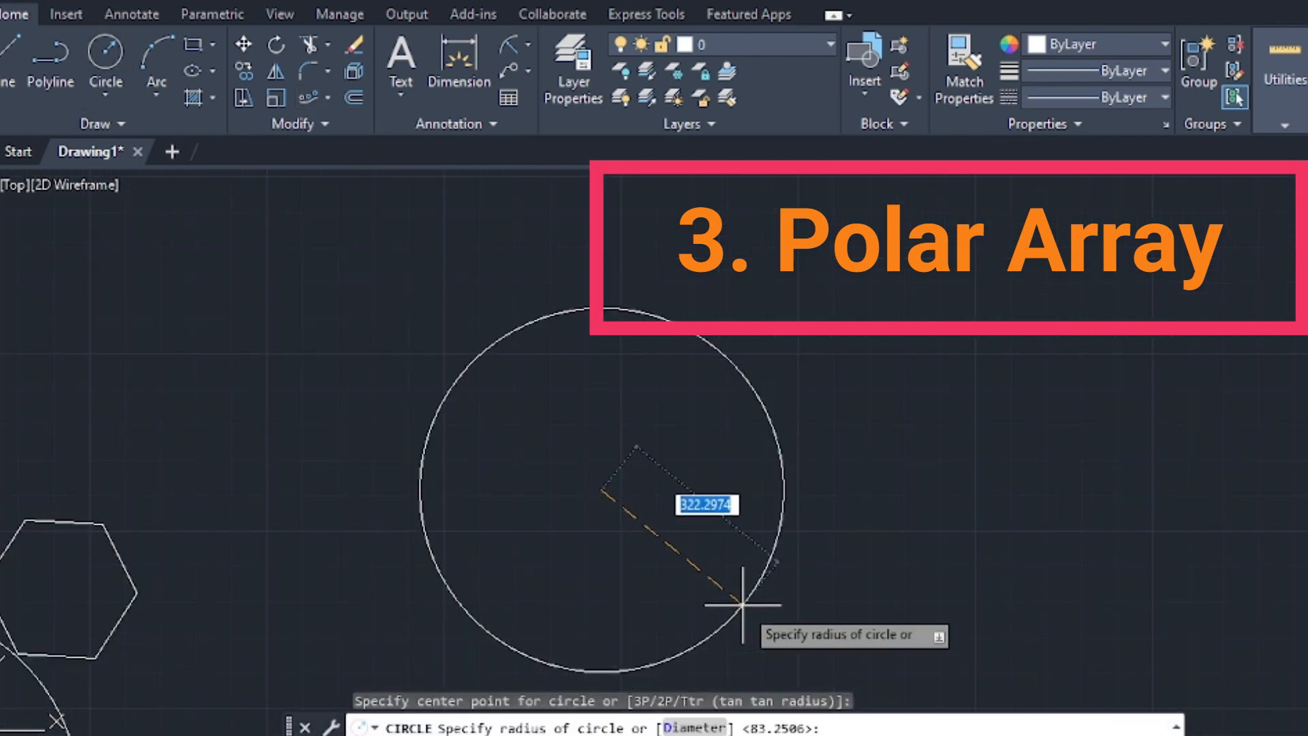
left_click(776, 513)
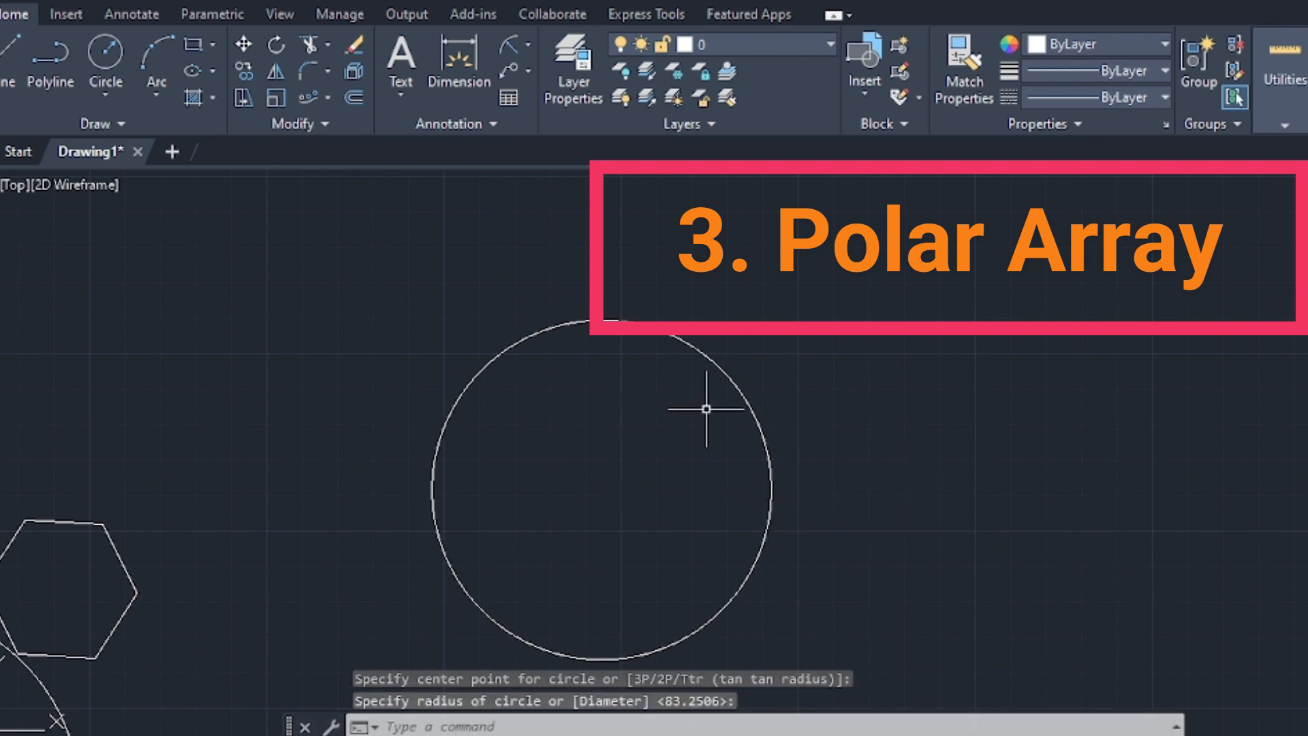
- Draw a small horizontal rectangle just outside the upper-right edge of the large new circle
left_click(328, 97)
left_click(327, 97)
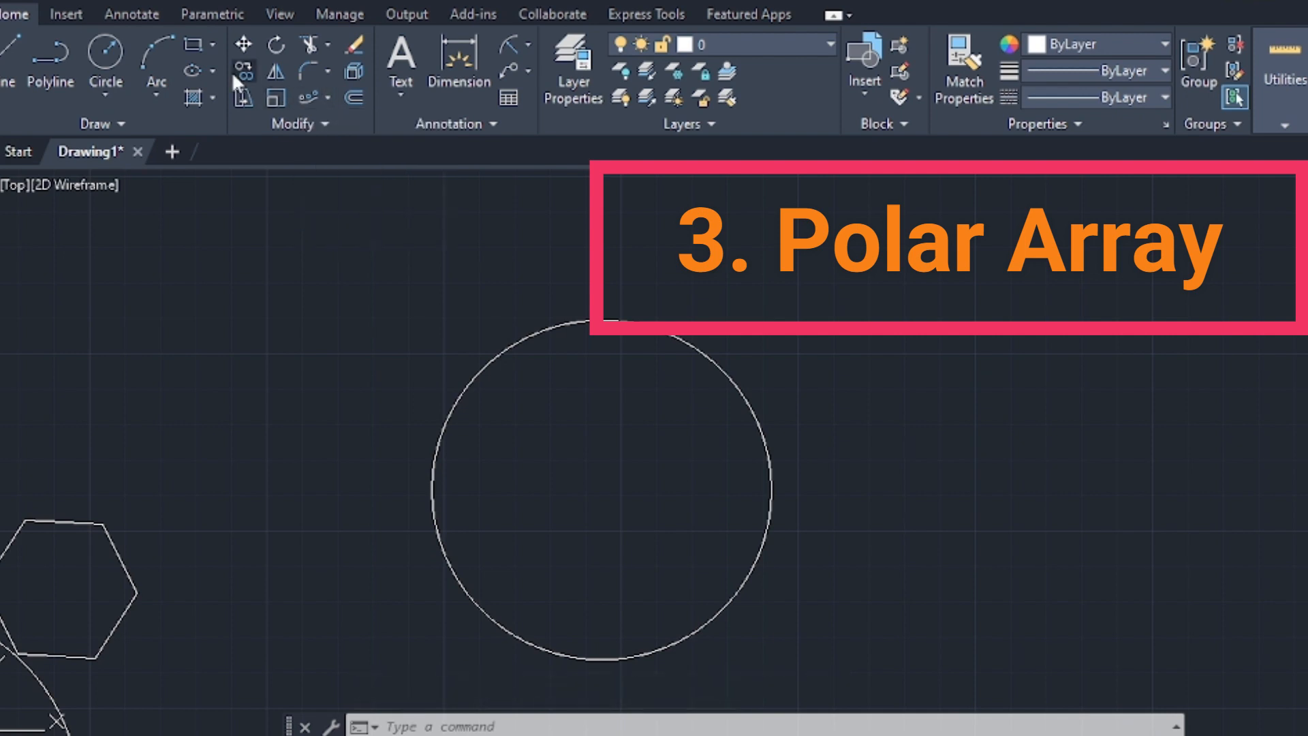
left_click(195, 43)
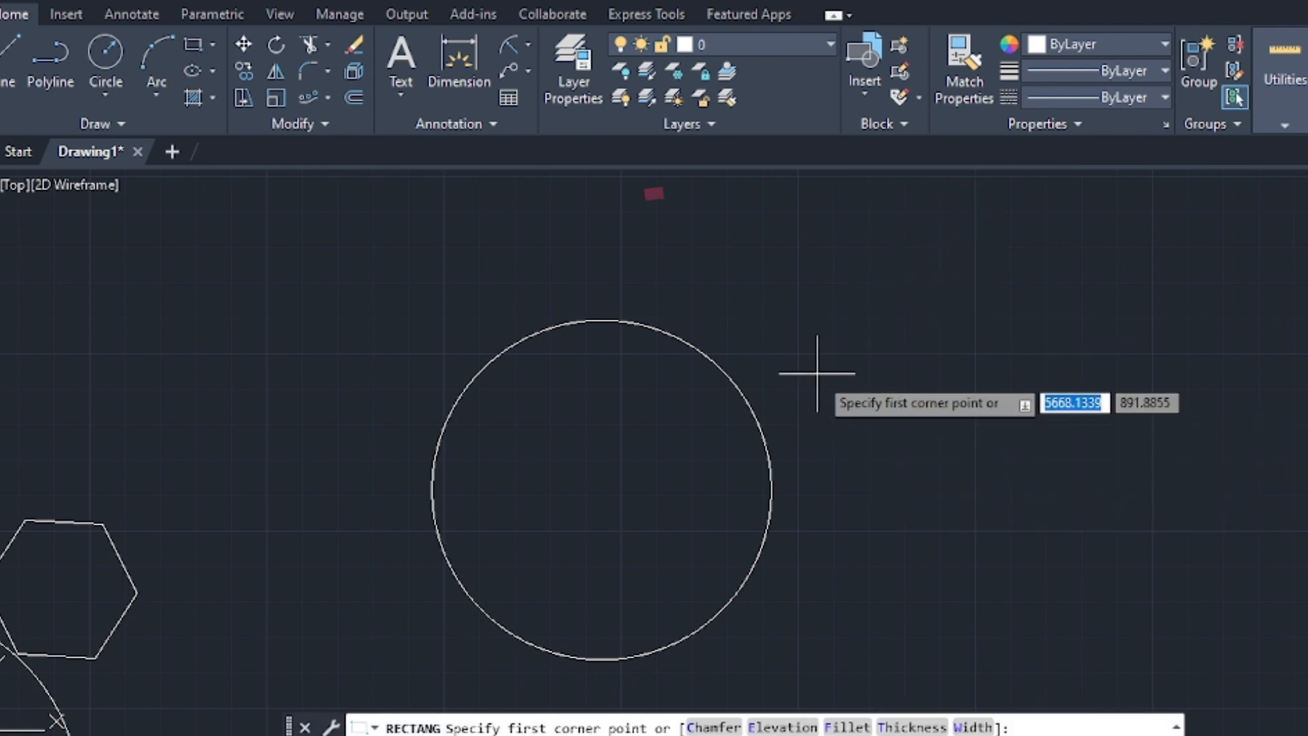
left_click(749, 335)
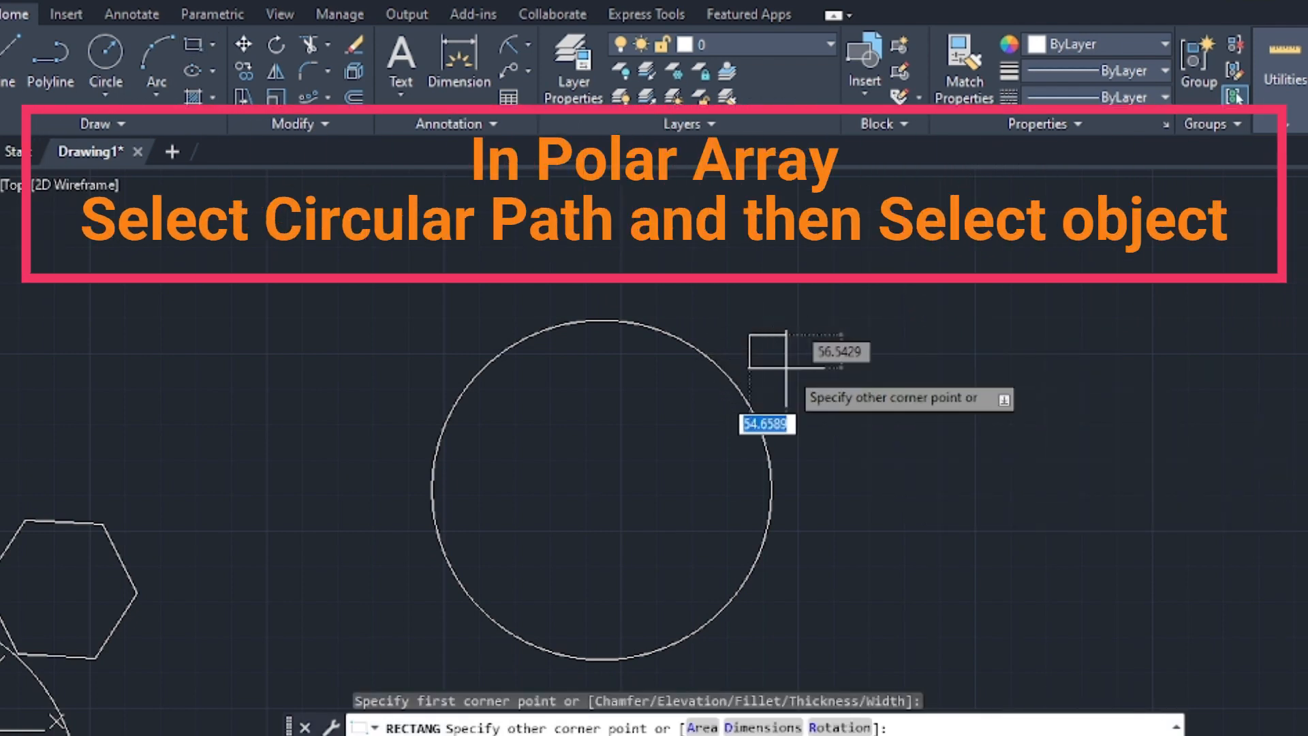
left_click(829, 378)
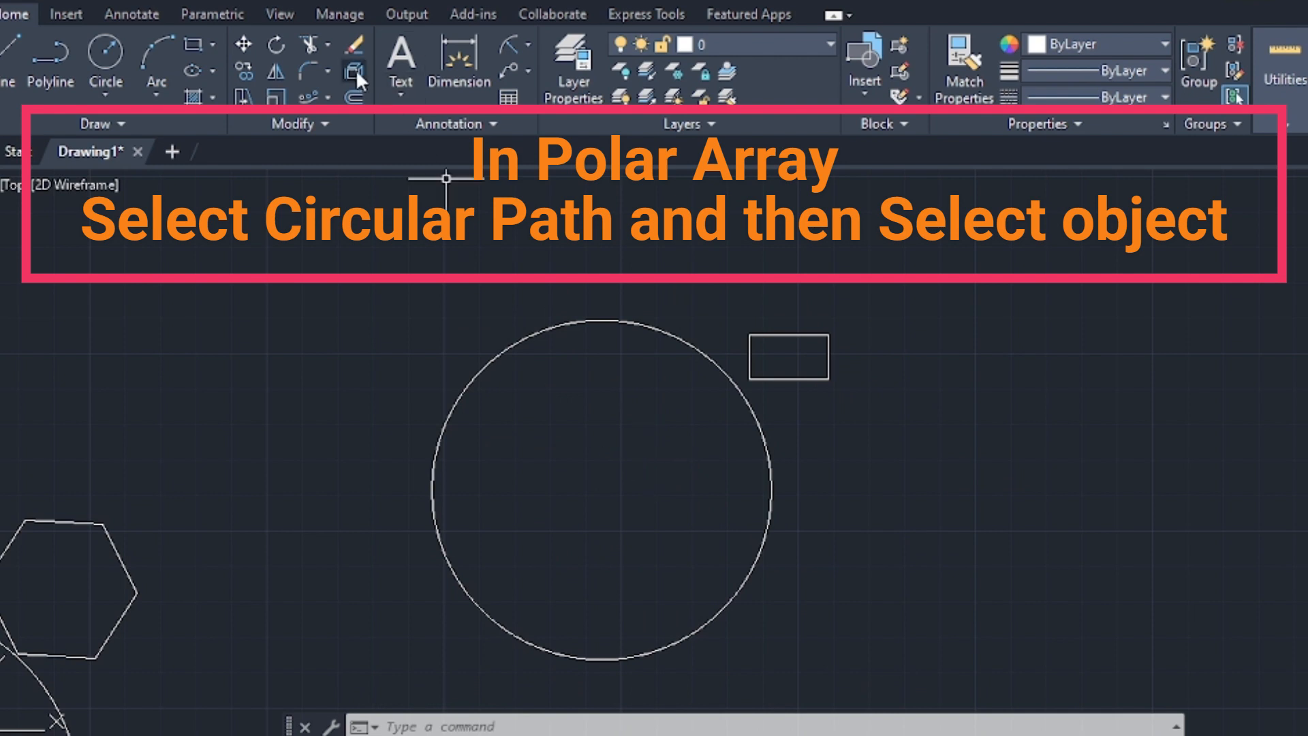
- Create a polar array of the small rectangle, using the center of the adjacent large circle as the array's center point
left_click(328, 98)
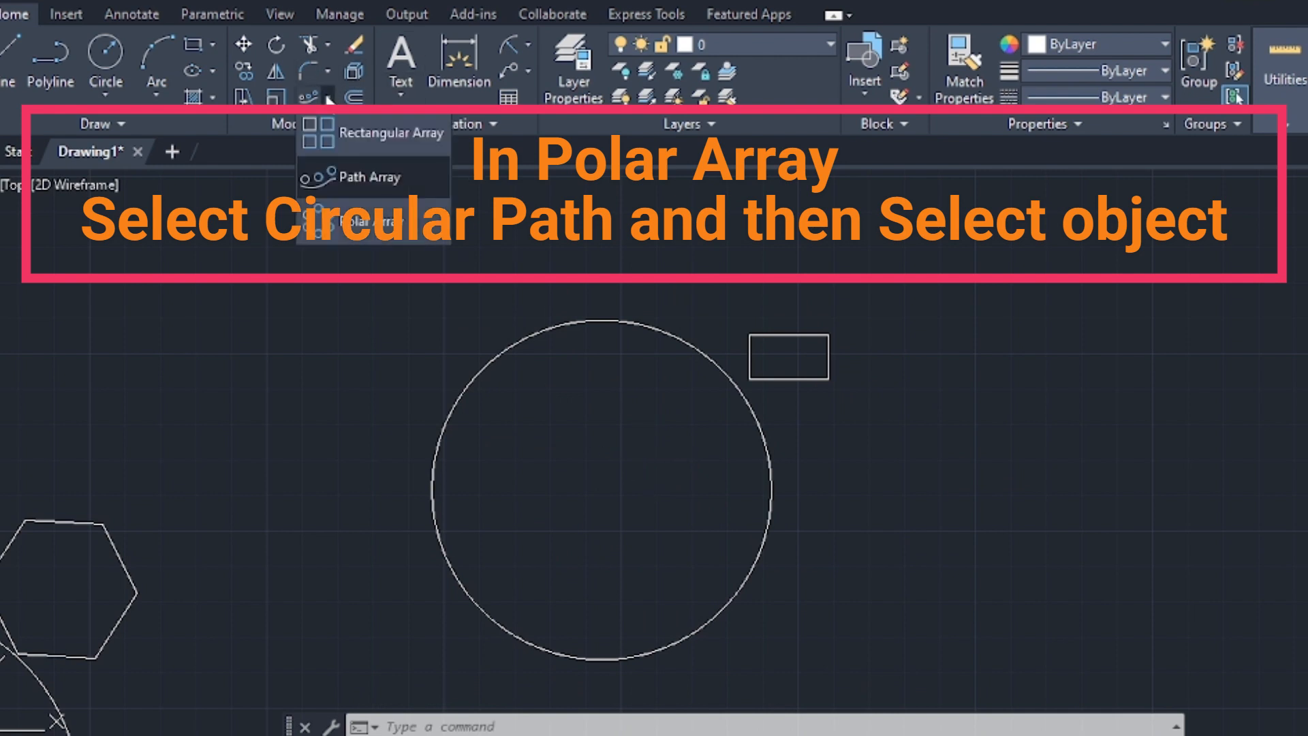
left_click(370, 219)
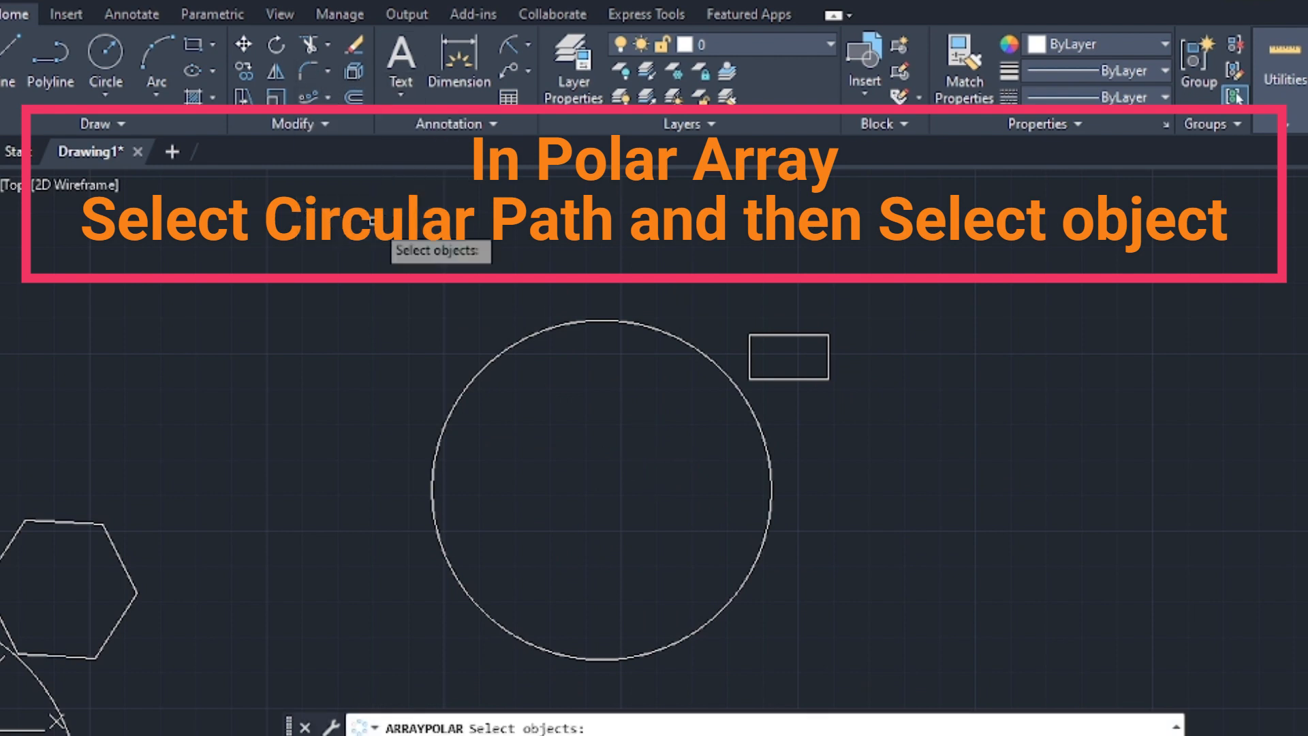
left_click(805, 371)
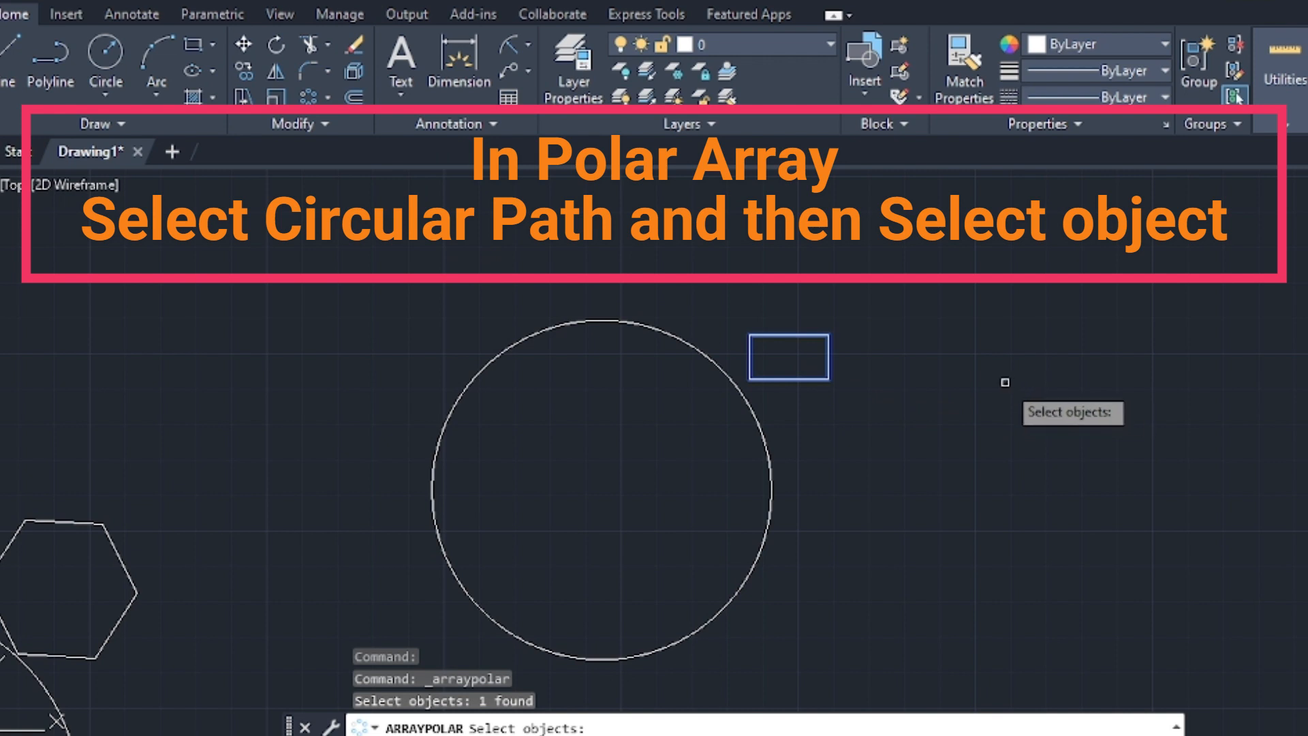
key("Return")
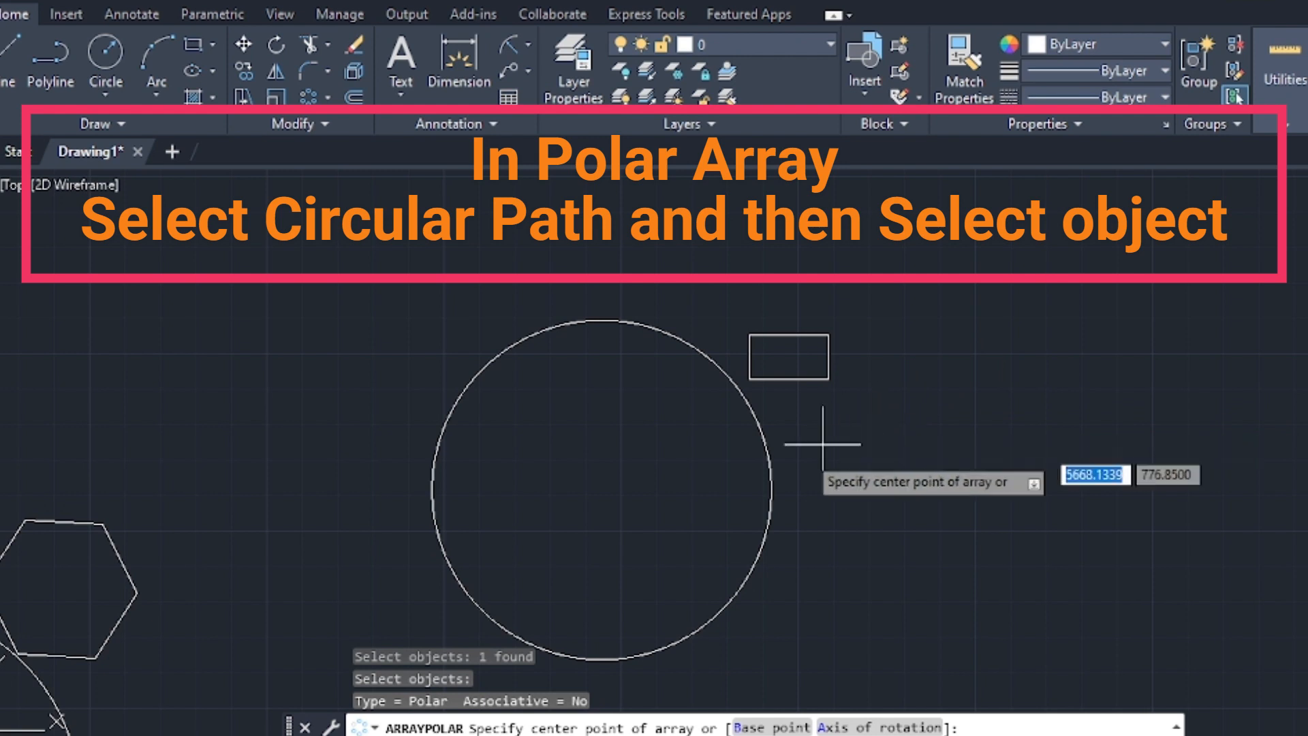
left_click(601, 489)
- Set the number of items in the rectangle's polar array to 8
scroll(601, 489, "down", 2)
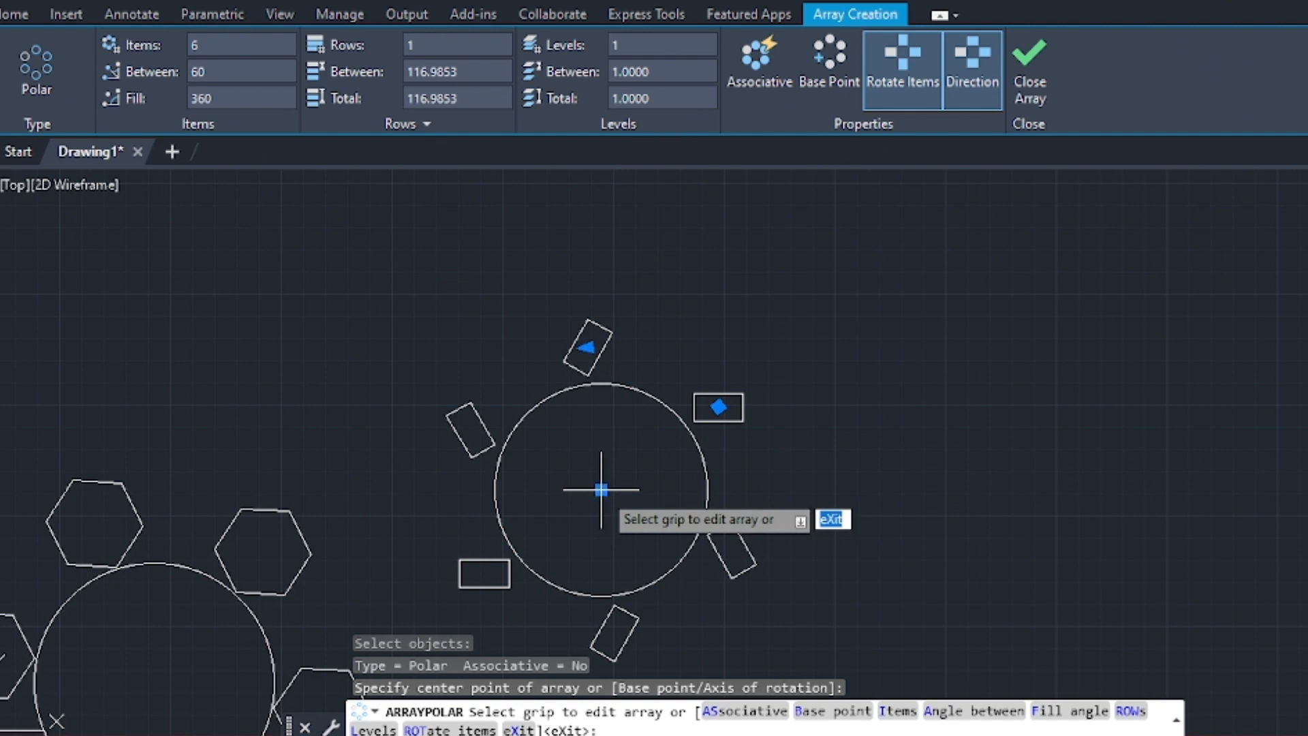
middle_click_drag(601, 489, 625, 402)
scroll(628, 389, "up", 2)
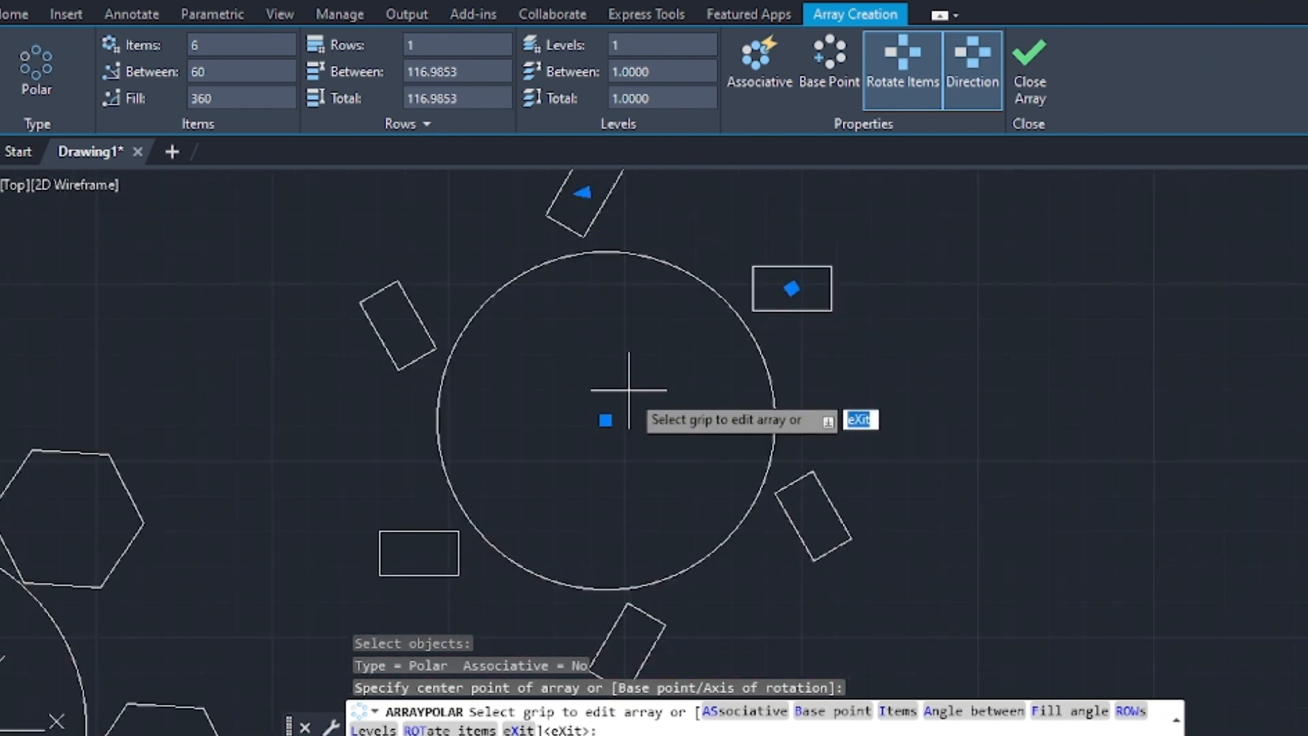
scroll(628, 390, "down", 2)
scroll(628, 390, "up", 2)
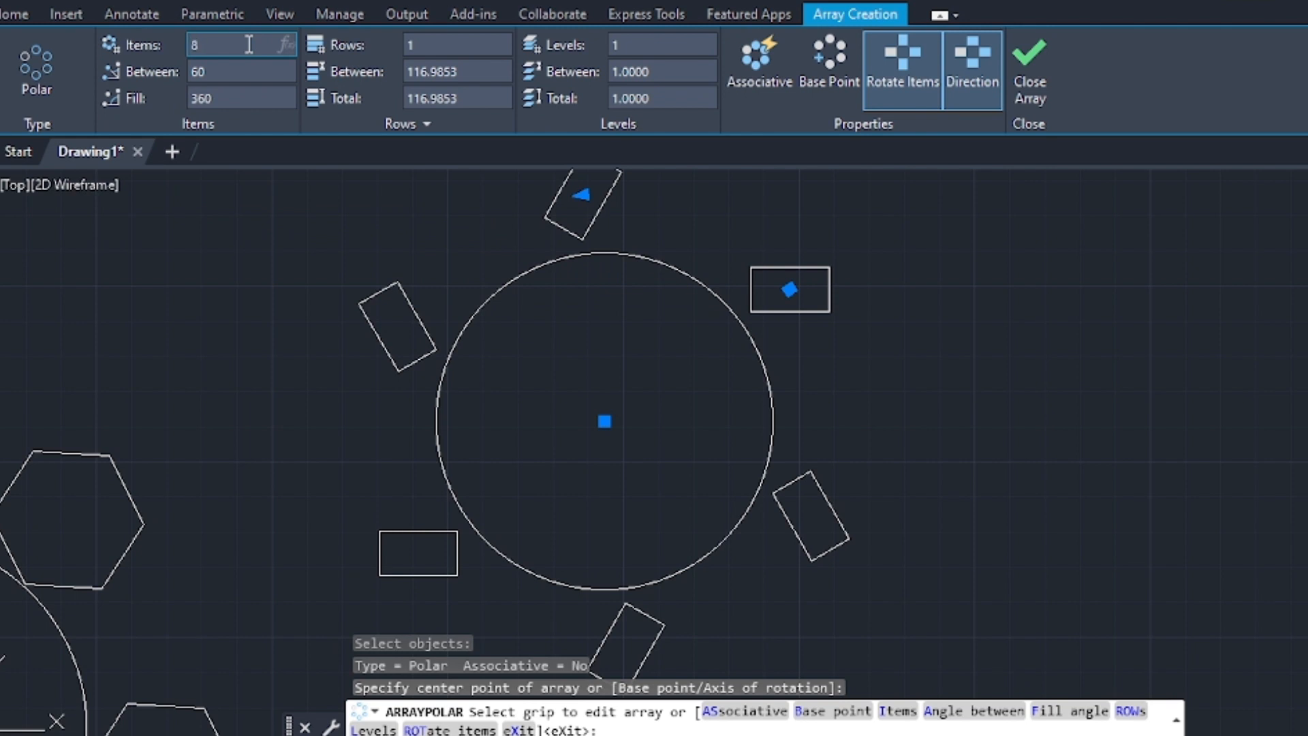
key("Return")
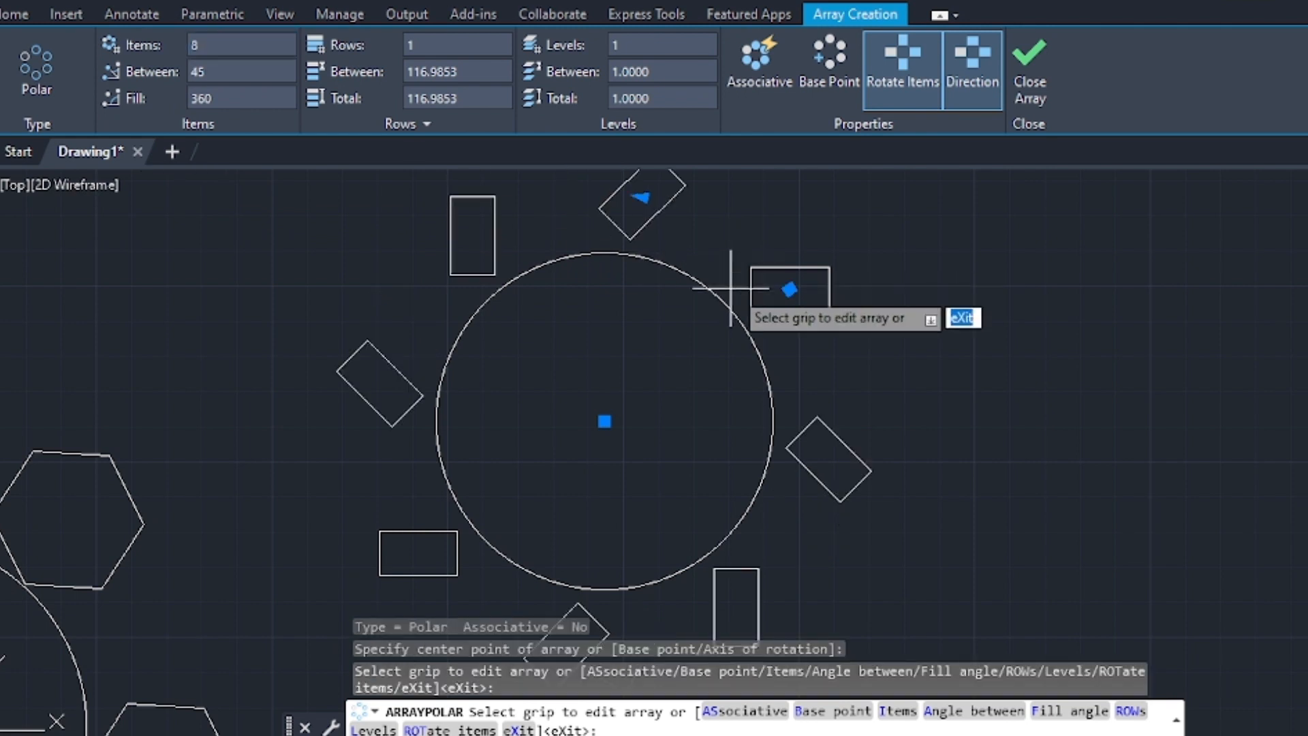
- Set the rectangle's polar array to 2 rows and finish the array
scroll(732, 286, "down", 2)
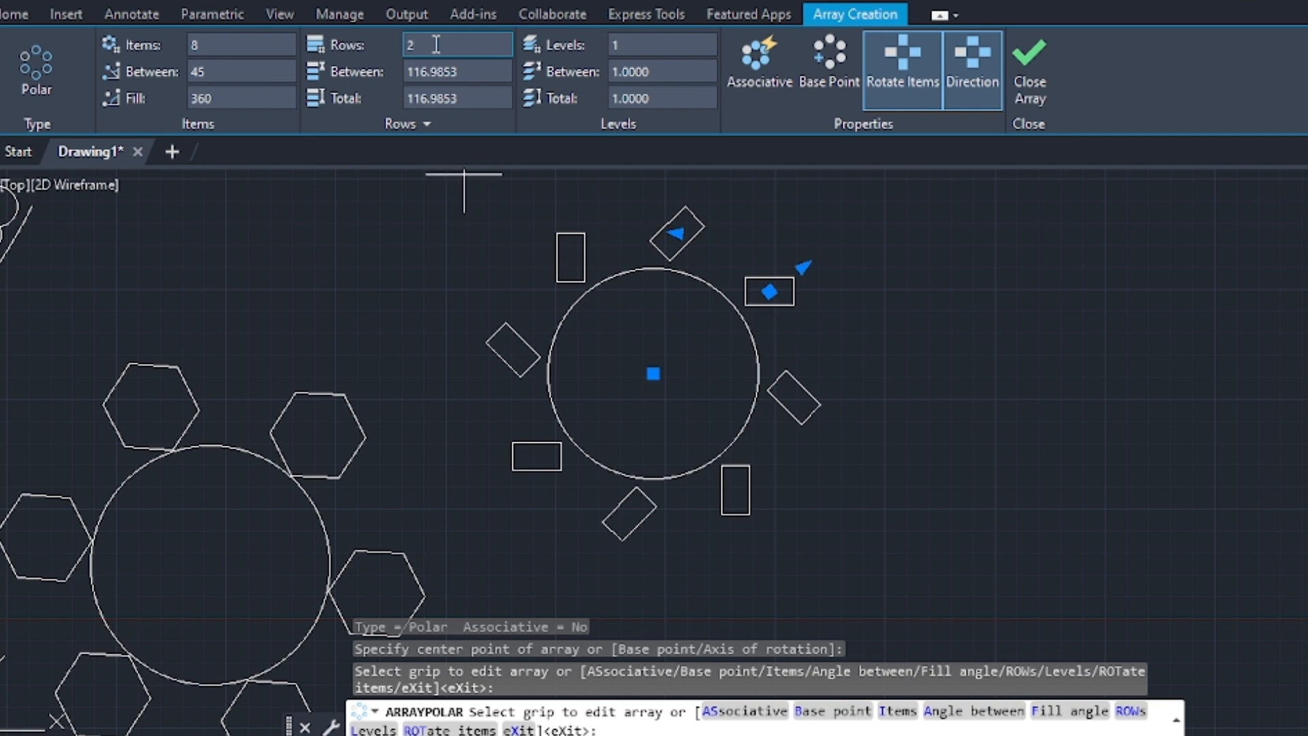
key("Return")
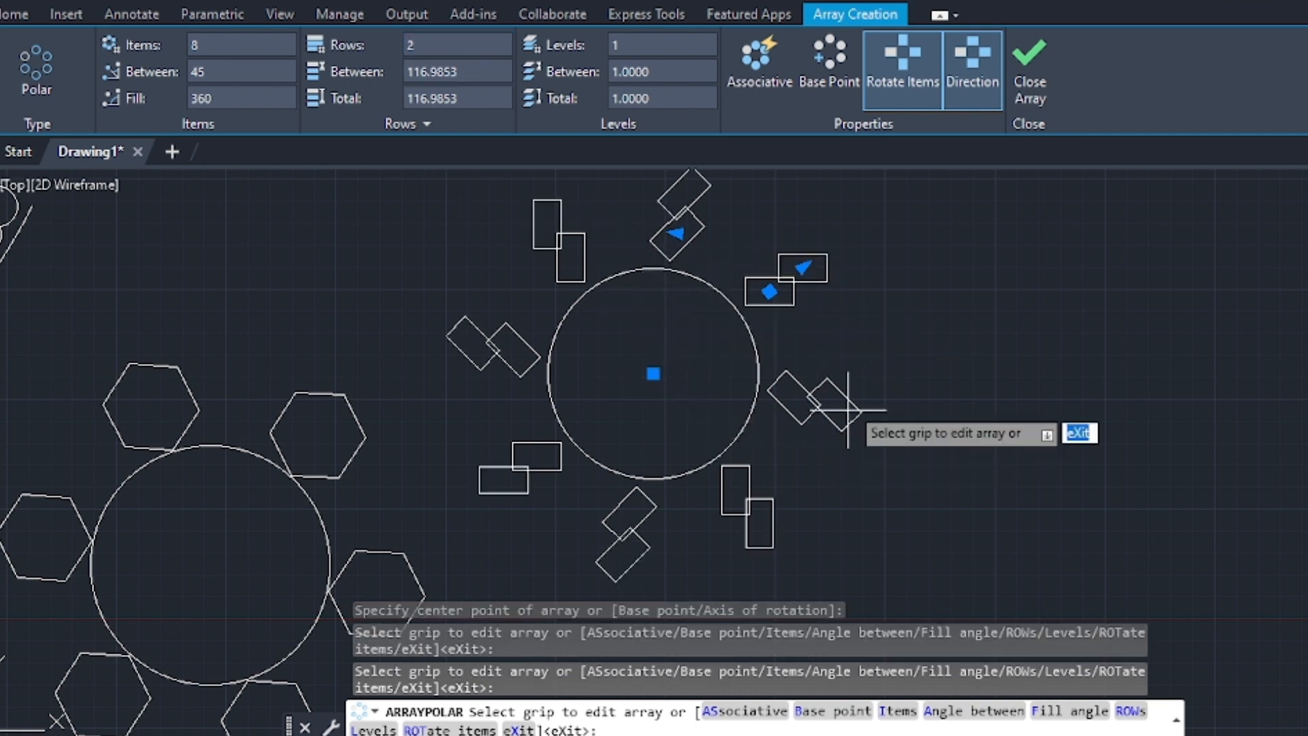
scroll(620, 265, "up", 2)
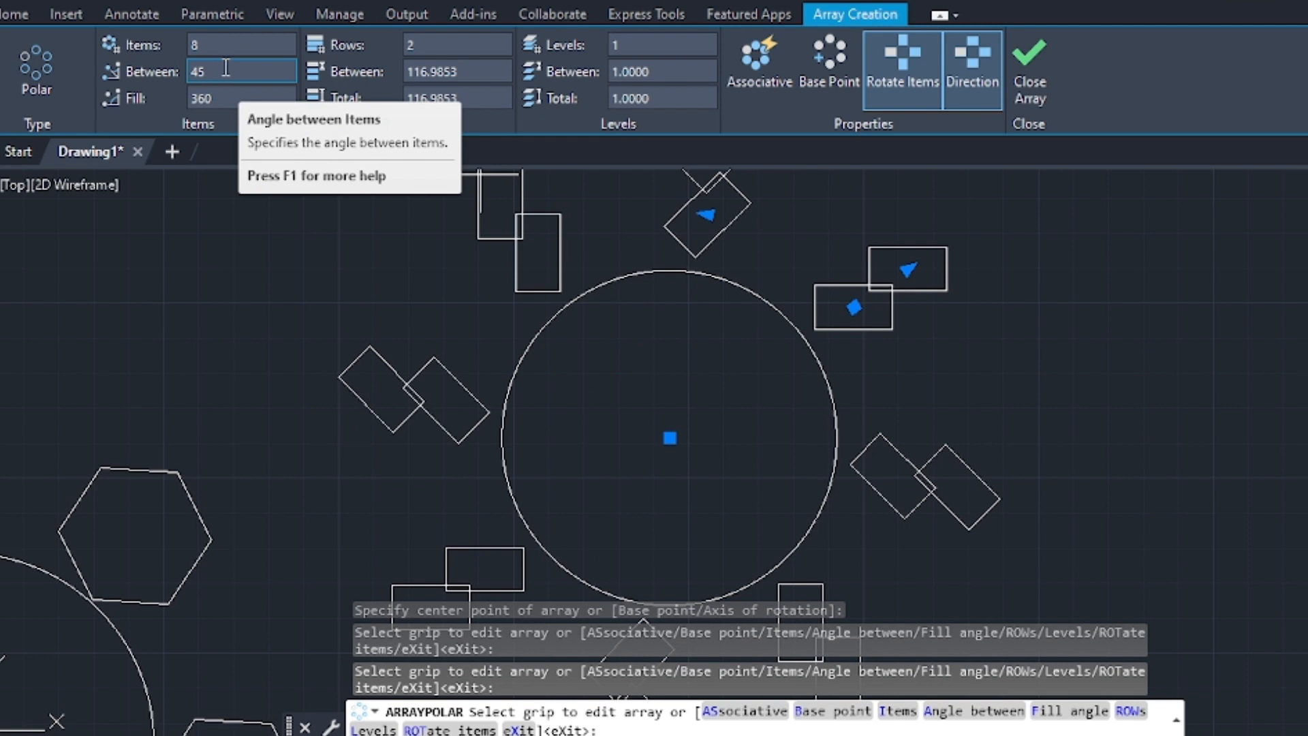
scroll(556, 200, "down", 2)
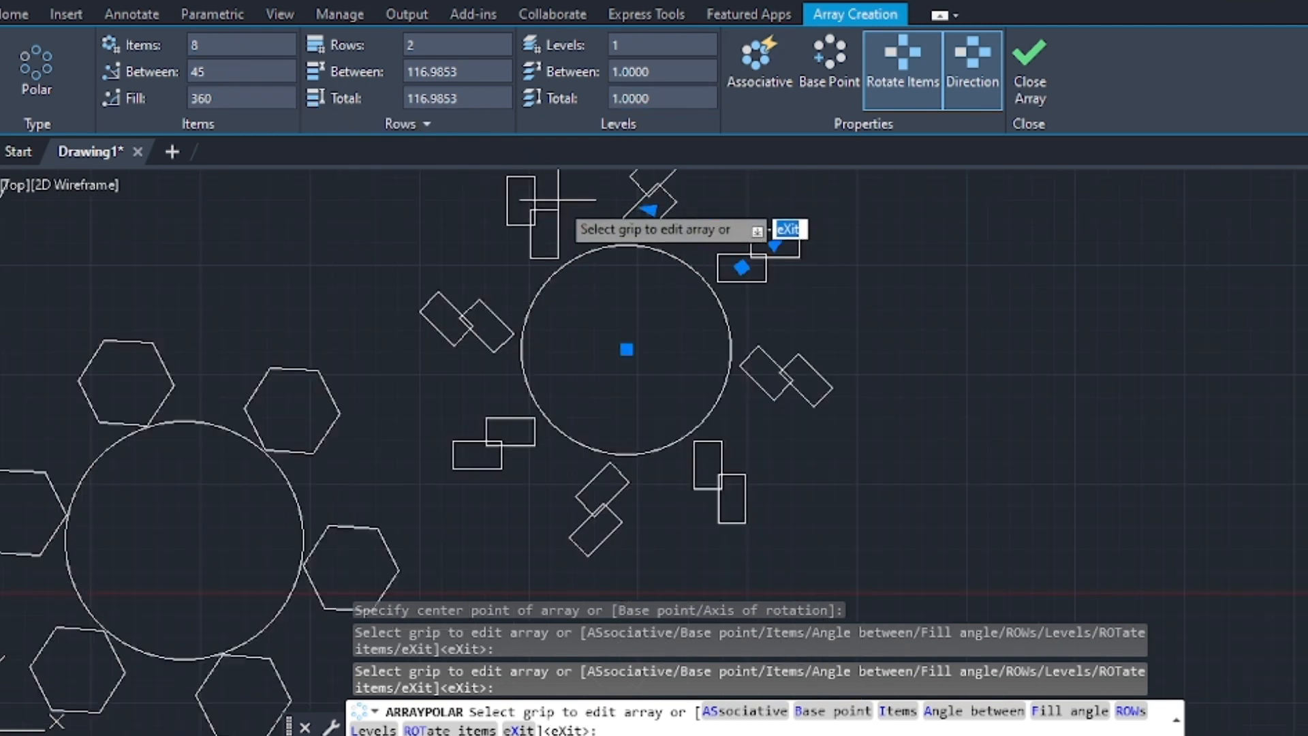
left_click(1029, 97)
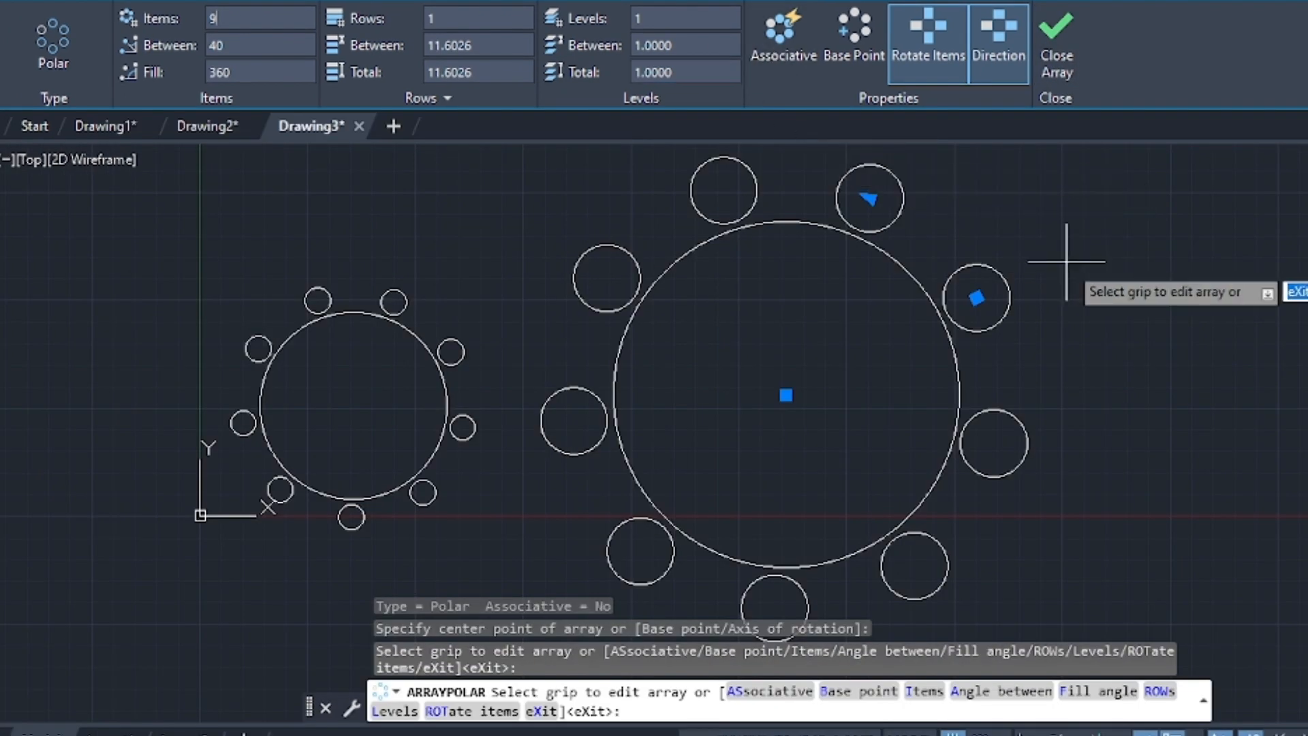
- Finish the nine-item polar array of circles in Drawing3 and select several of its small circles individually
middle_click_drag(1066, 262, 1042, 280)
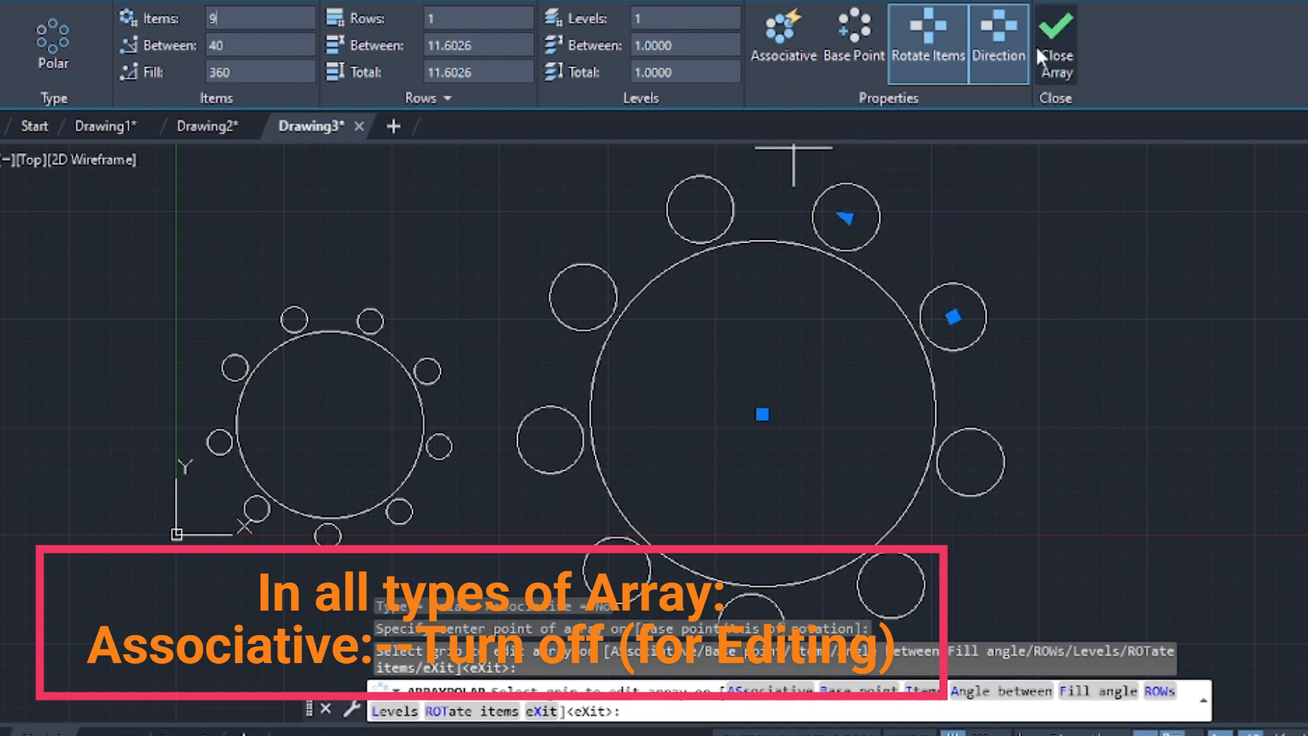
left_click(1067, 49)
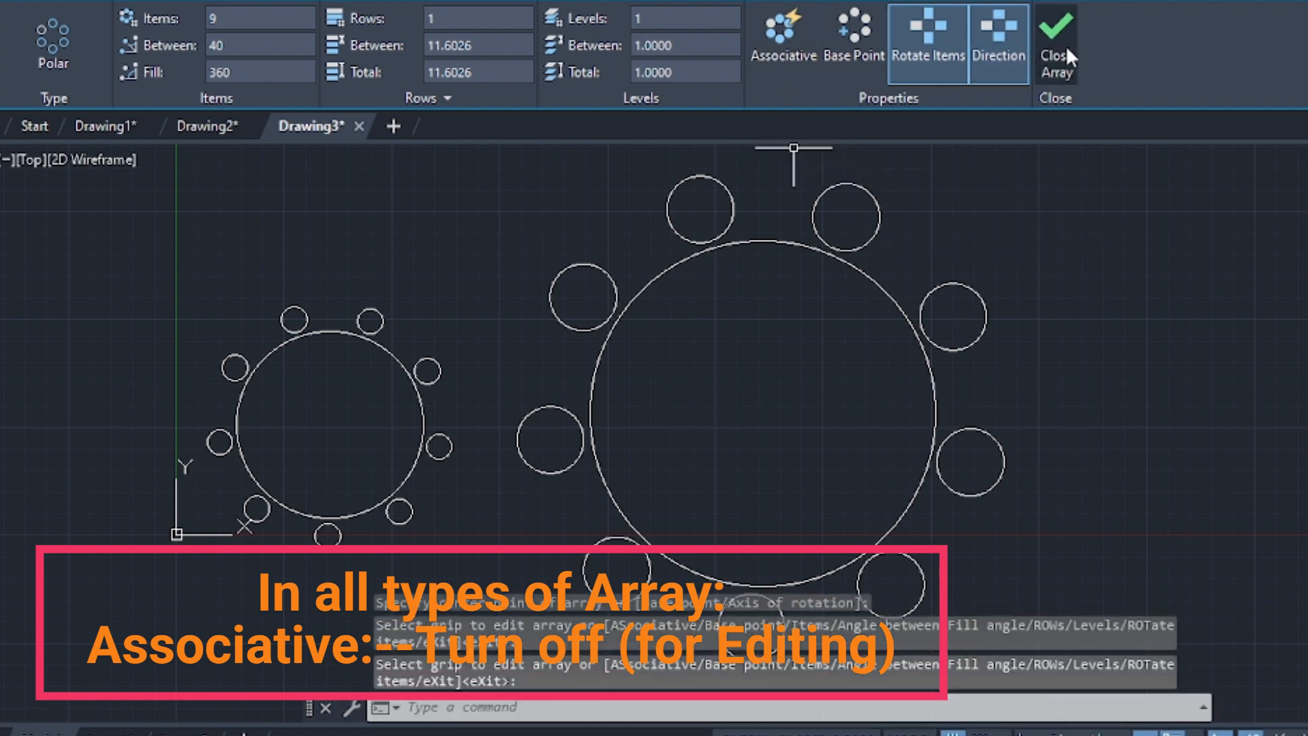
left_click(982, 298)
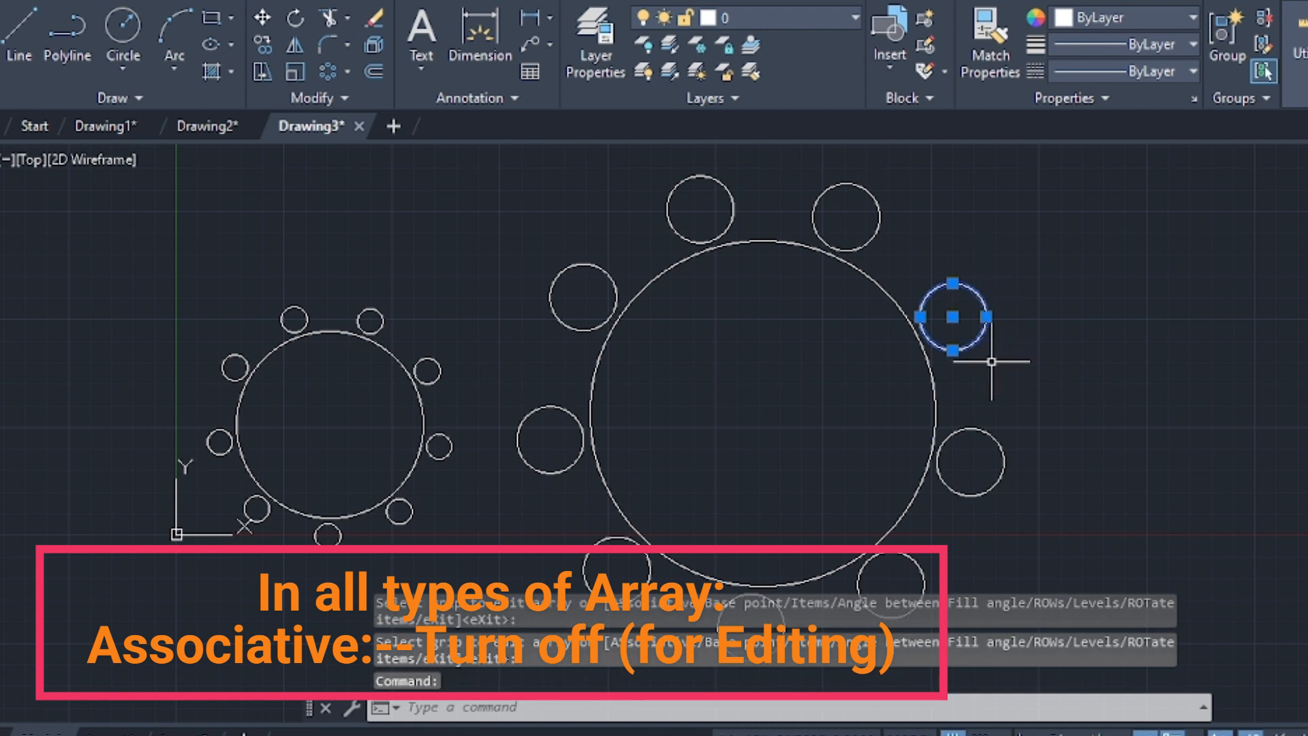
left_click(993, 449)
left_click(913, 560)
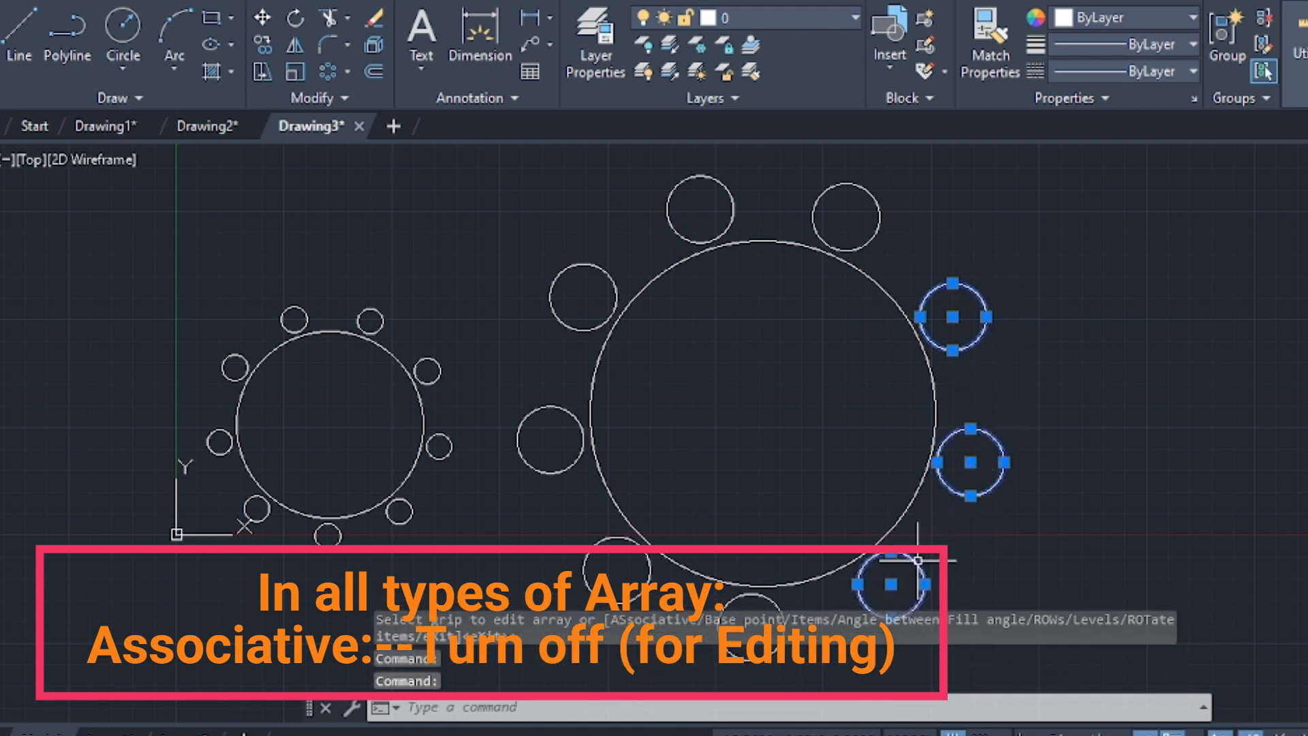
left_click(777, 627)
left_click(773, 607)
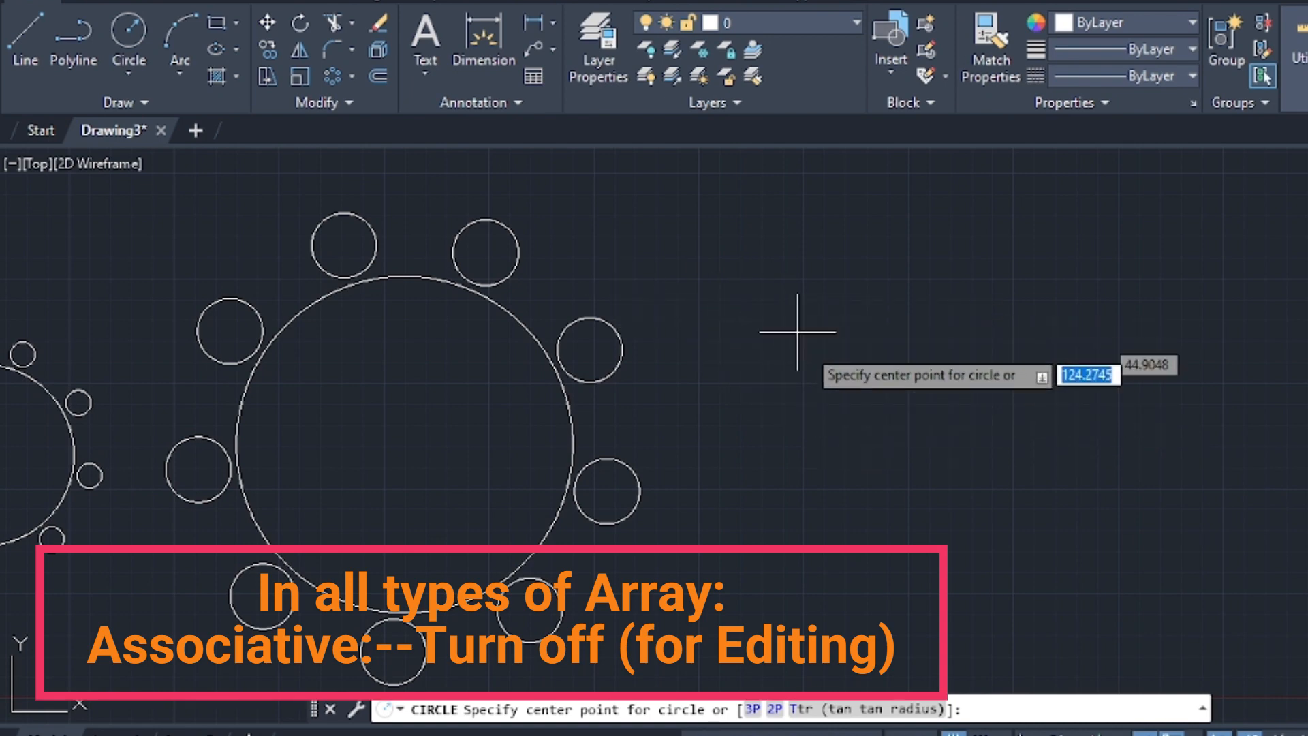
- Draw a circle with a radius of about 45 units in the empty area to the right of the existing circle arrangements
scroll(860, 368, "down", 3)
middle_click_drag(859, 368, 471, 379)
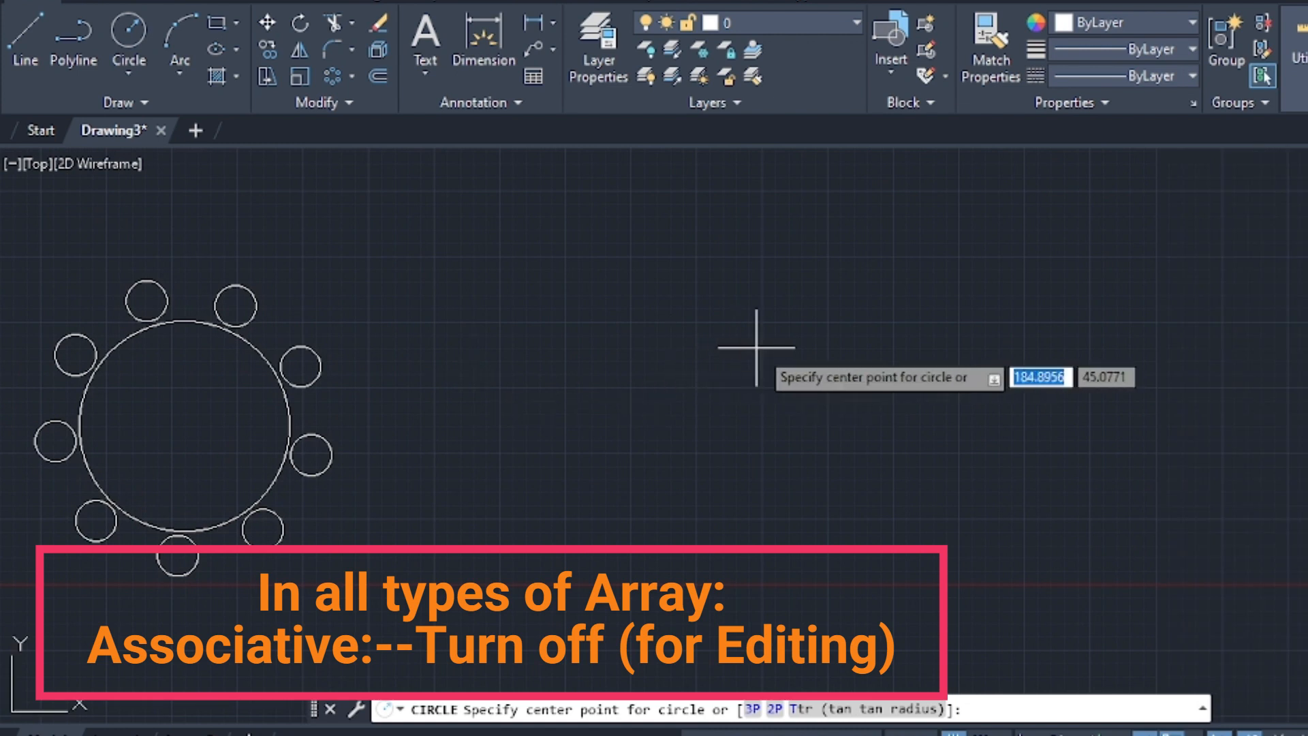
left_click(703, 417)
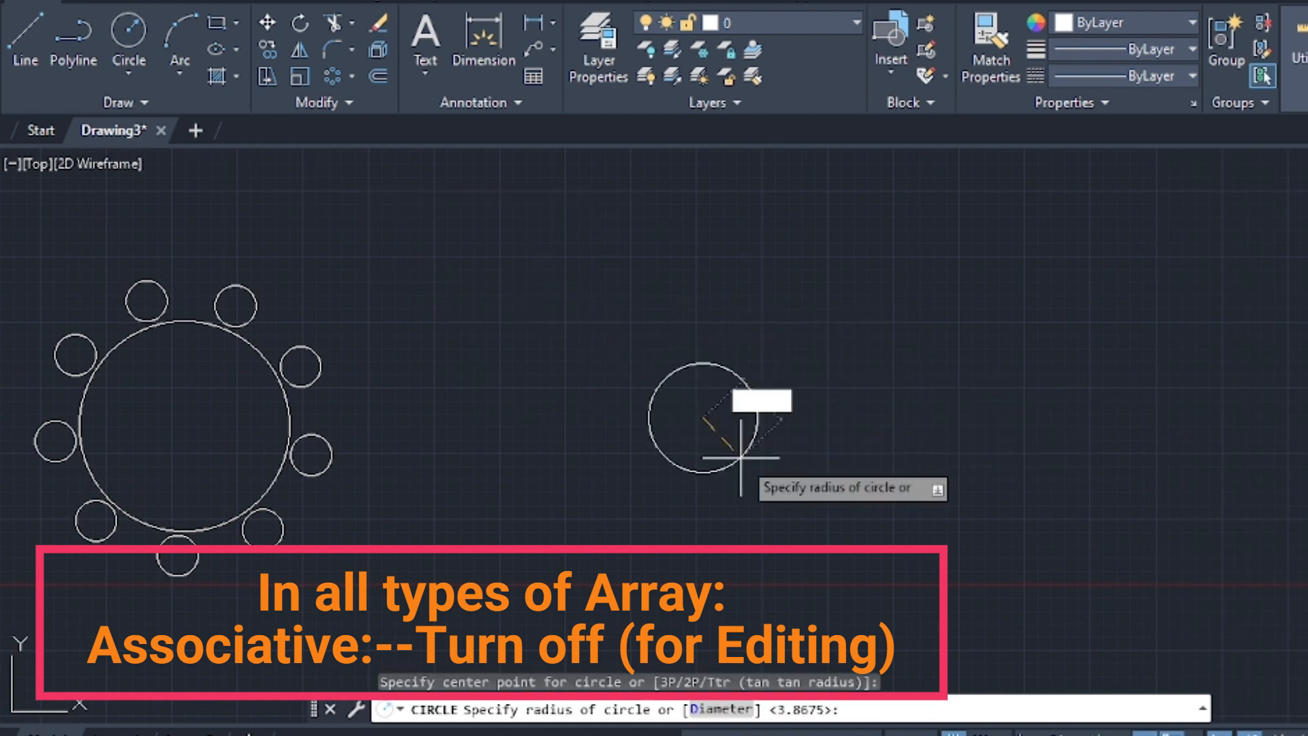
left_click(914, 517)
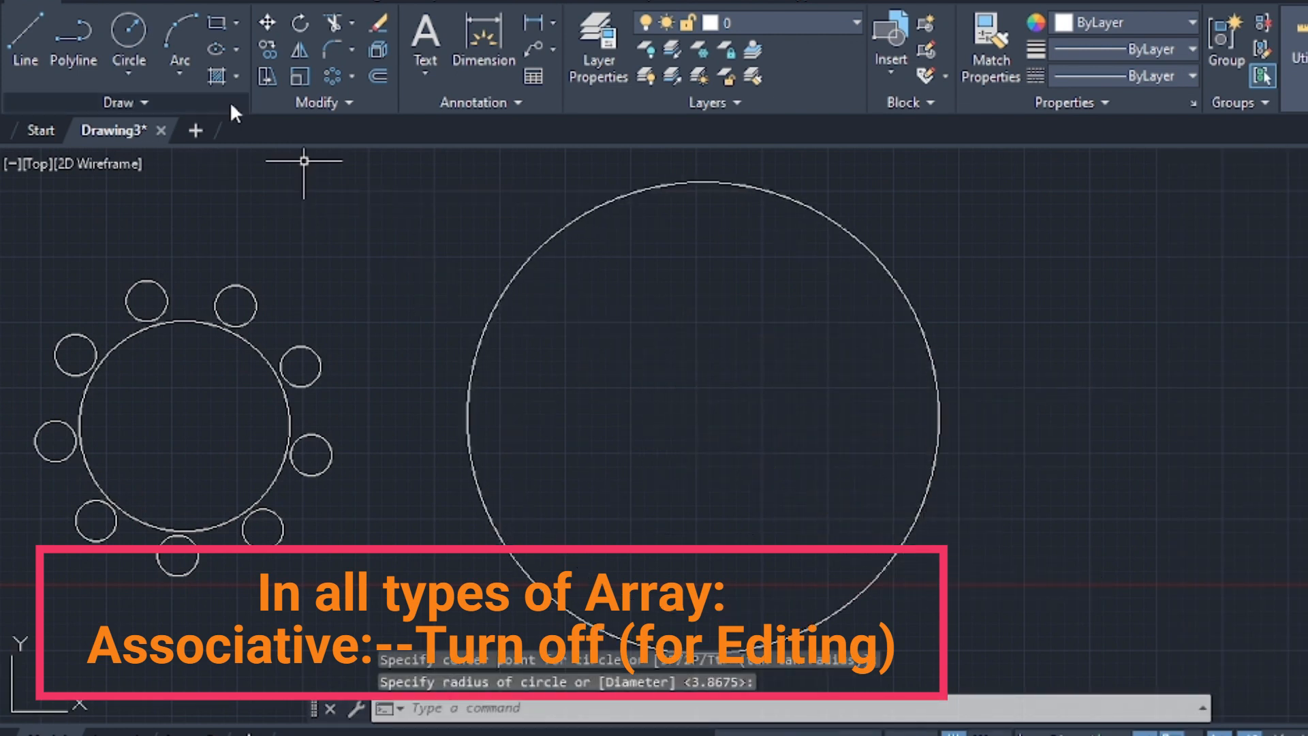
- Draw a small circle with a radius of about 8 units against the outer upper-right edge of the new large circle
left_click(140, 28)
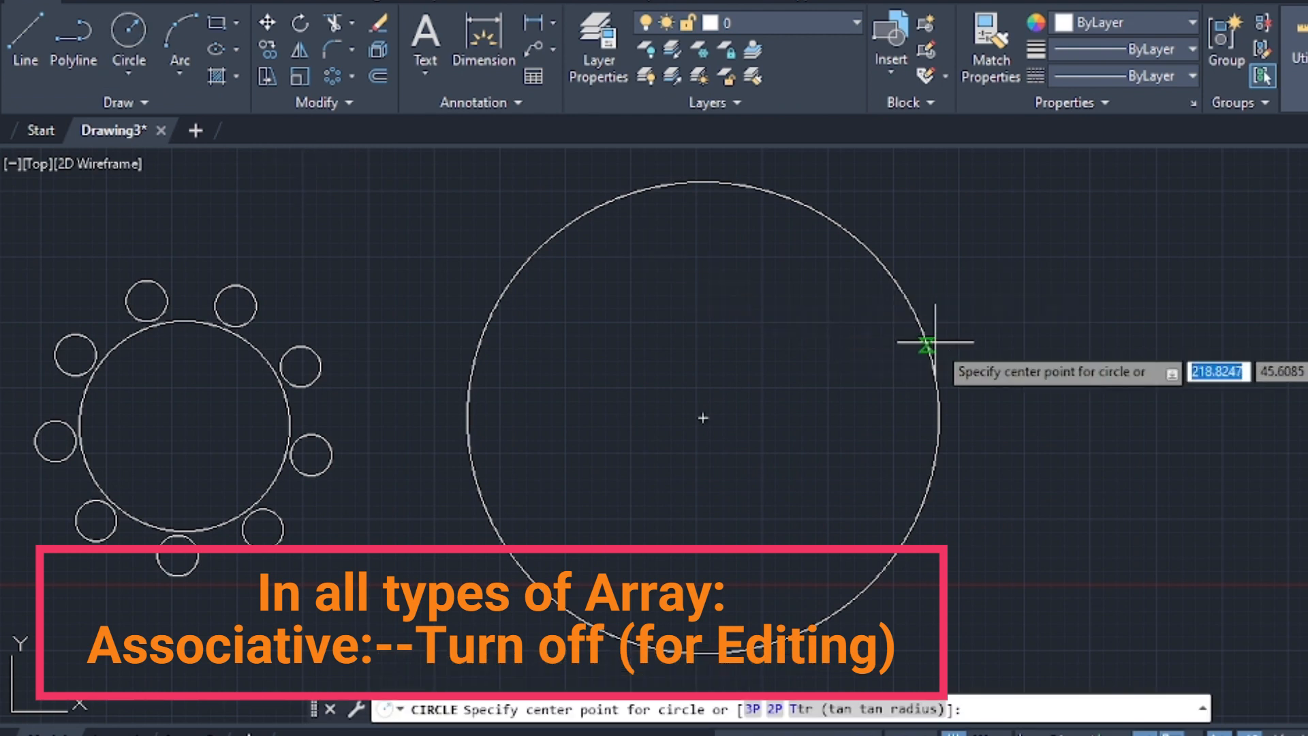
left_click(962, 306)
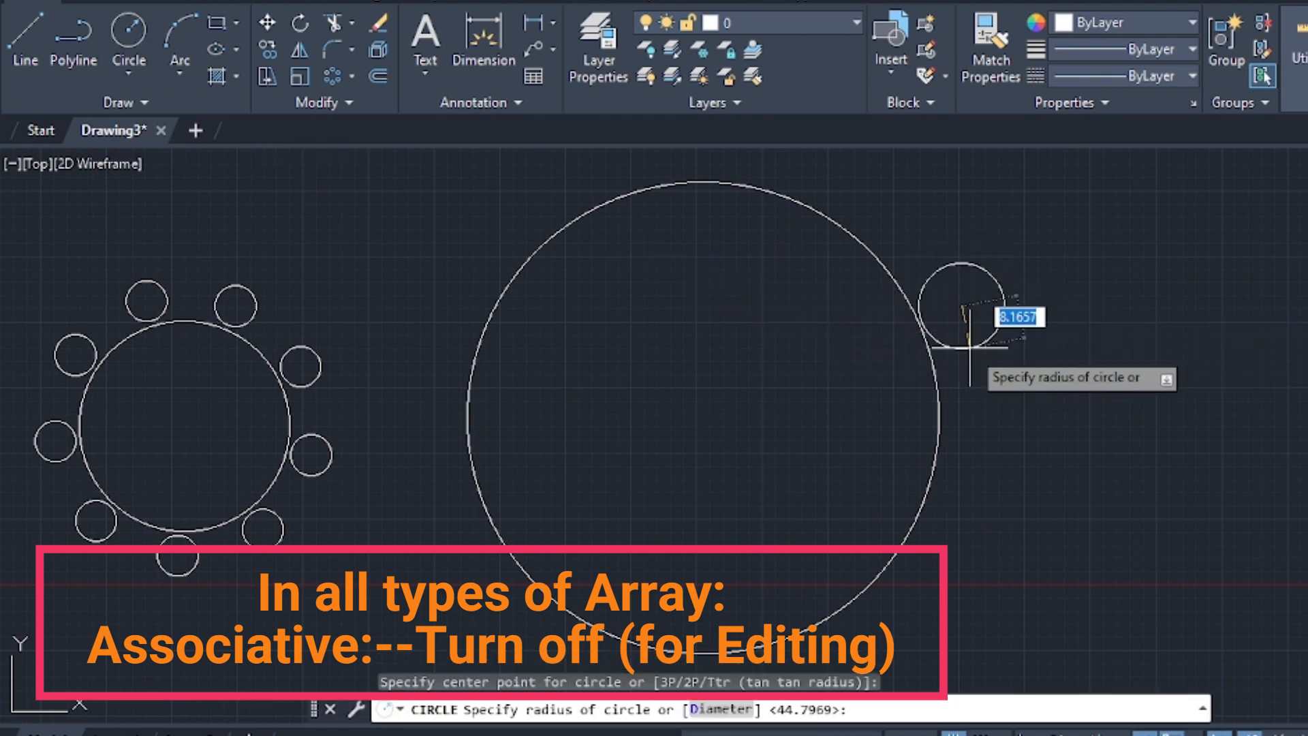
left_click(972, 349)
scroll(978, 358, "down", 2)
middle_click_drag(981, 381, 877, 364)
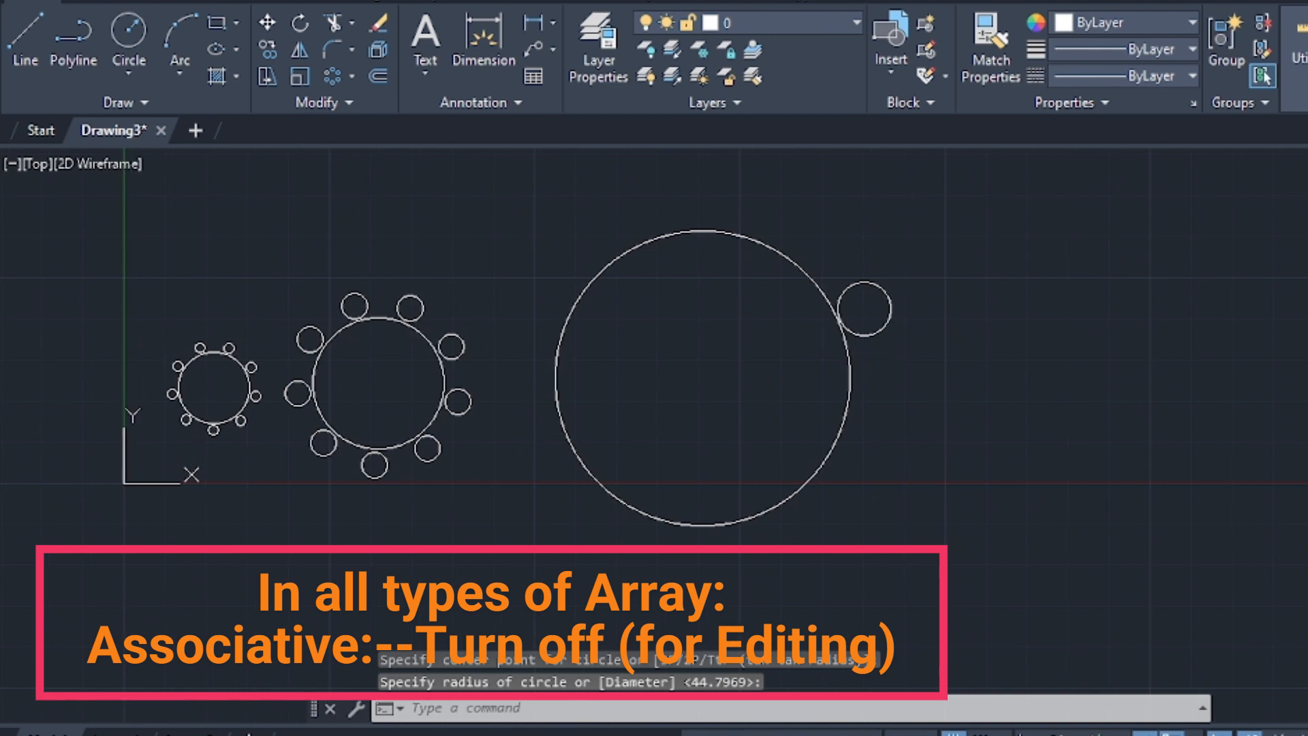
- Create a polar array of the new small circle around the center of the 45-unit-radius circle
left_click(347, 79)
left_click(390, 215)
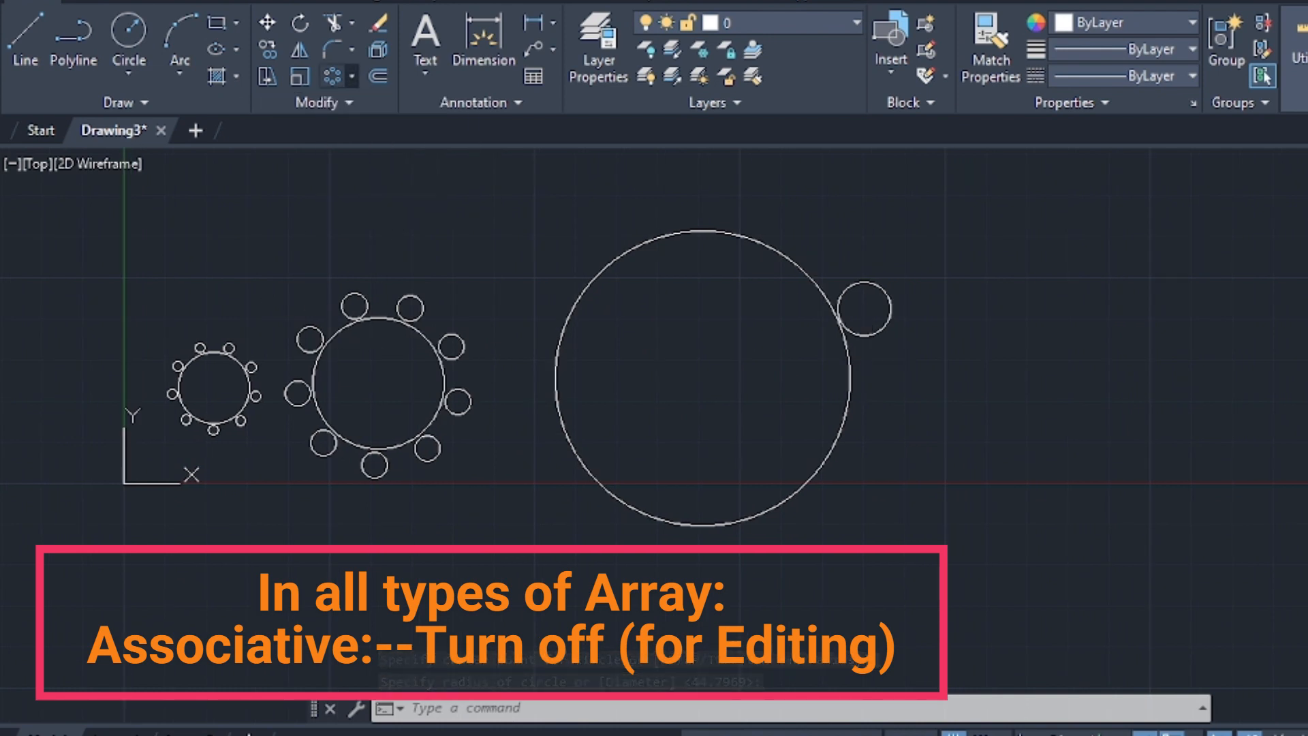
left_click(893, 308)
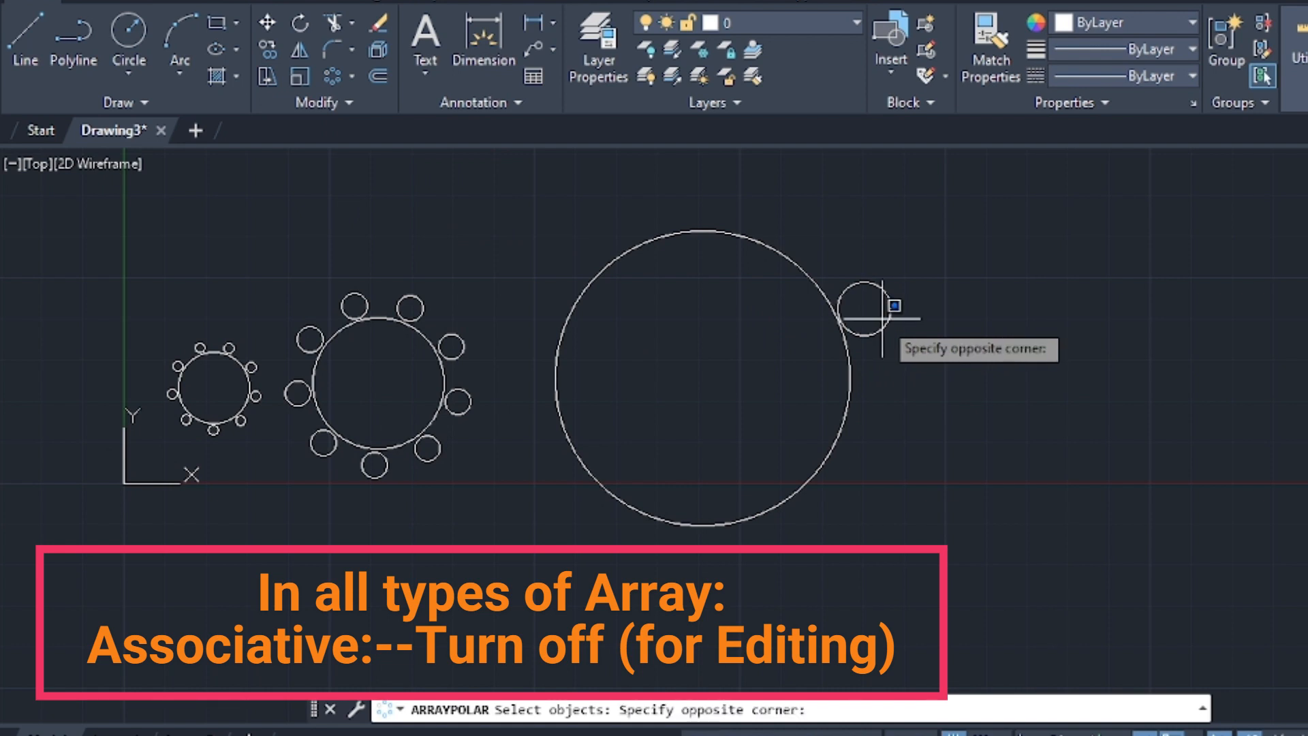
left_click(895, 305)
left_click(890, 308)
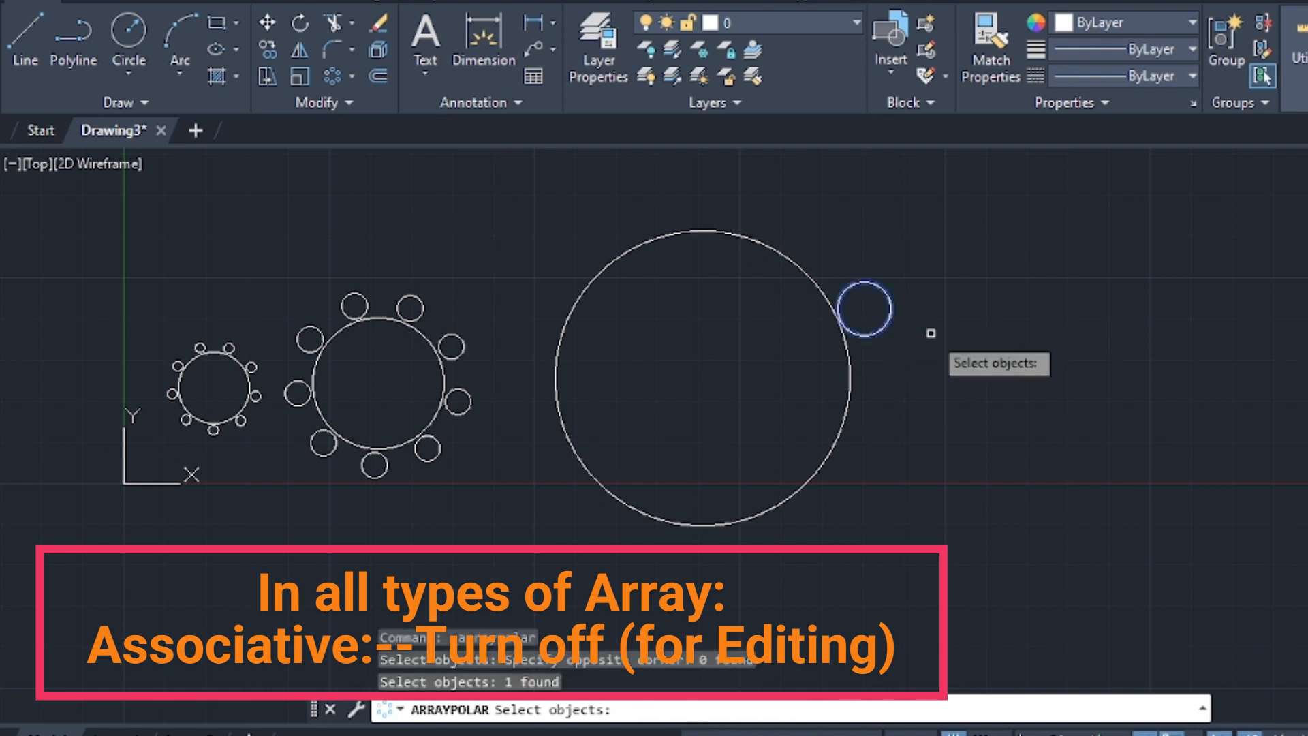
key("Return")
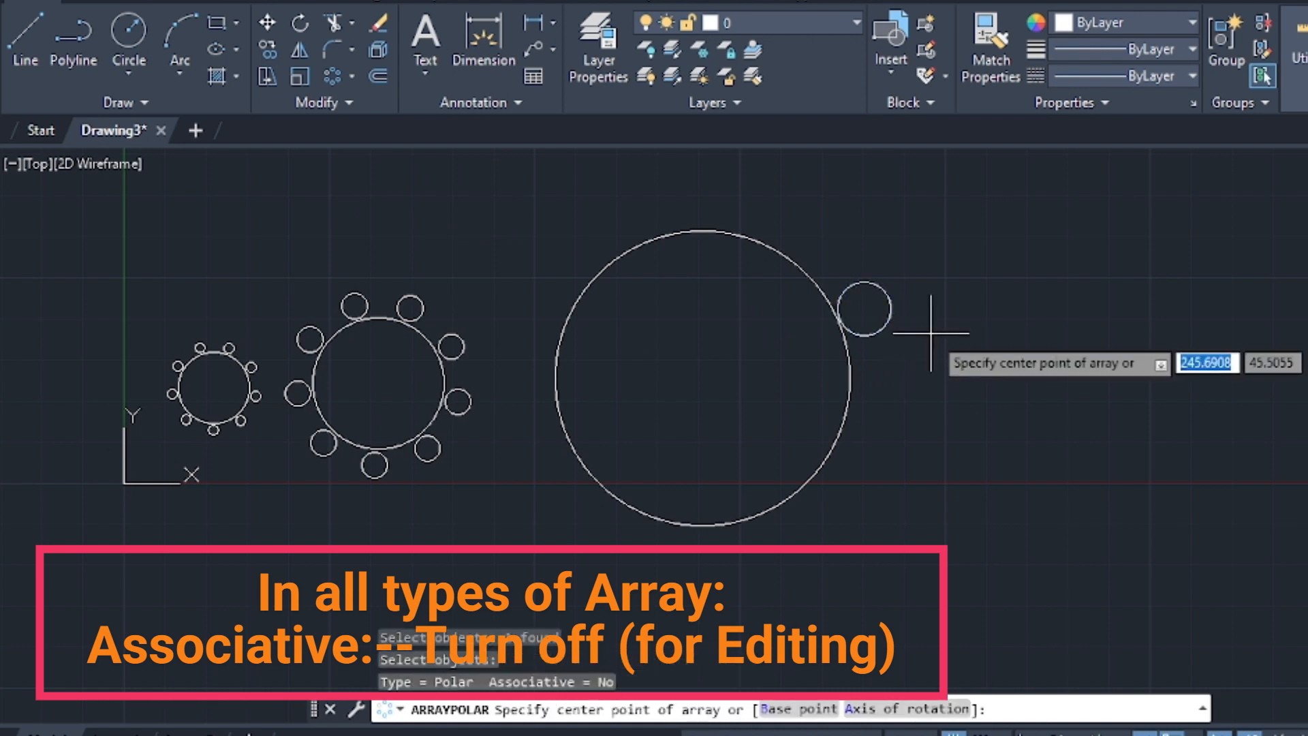
left_click(703, 379)
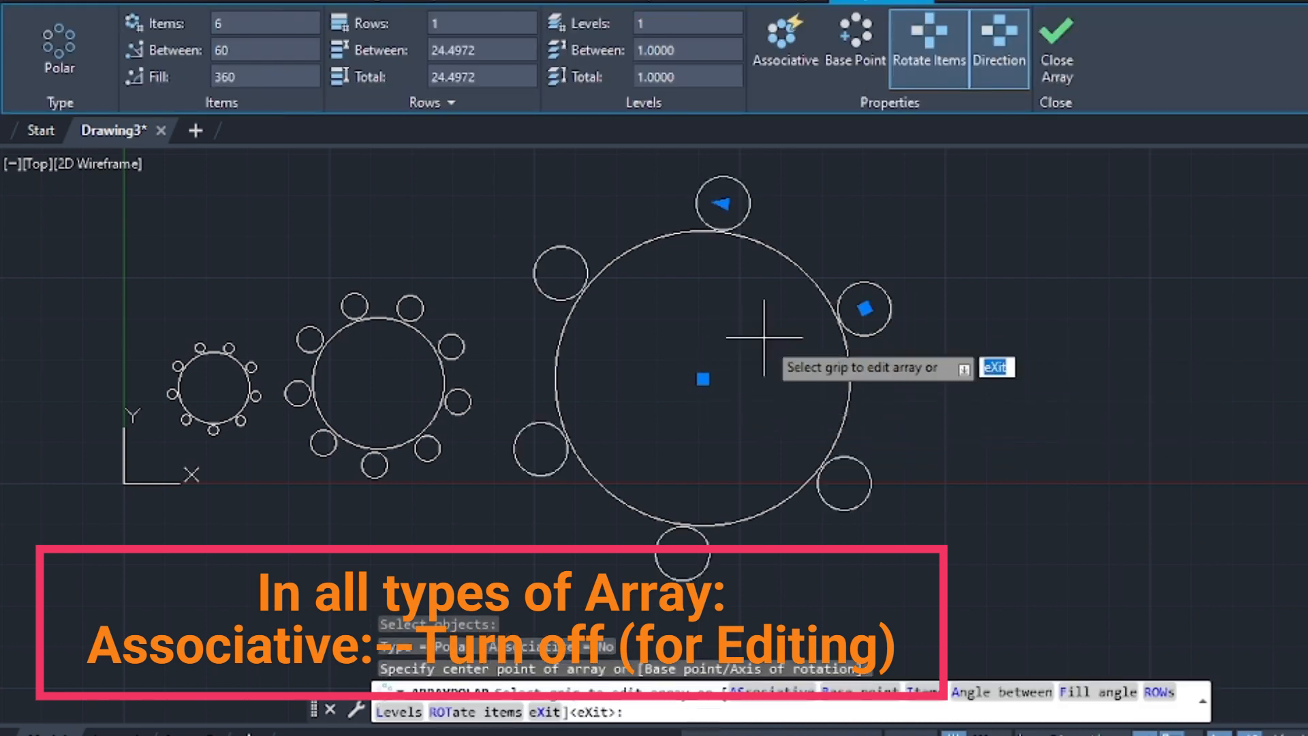
- Turn on the Associative option for the circle's polar array, finish the array, and select one of its small circles
left_click(788, 42)
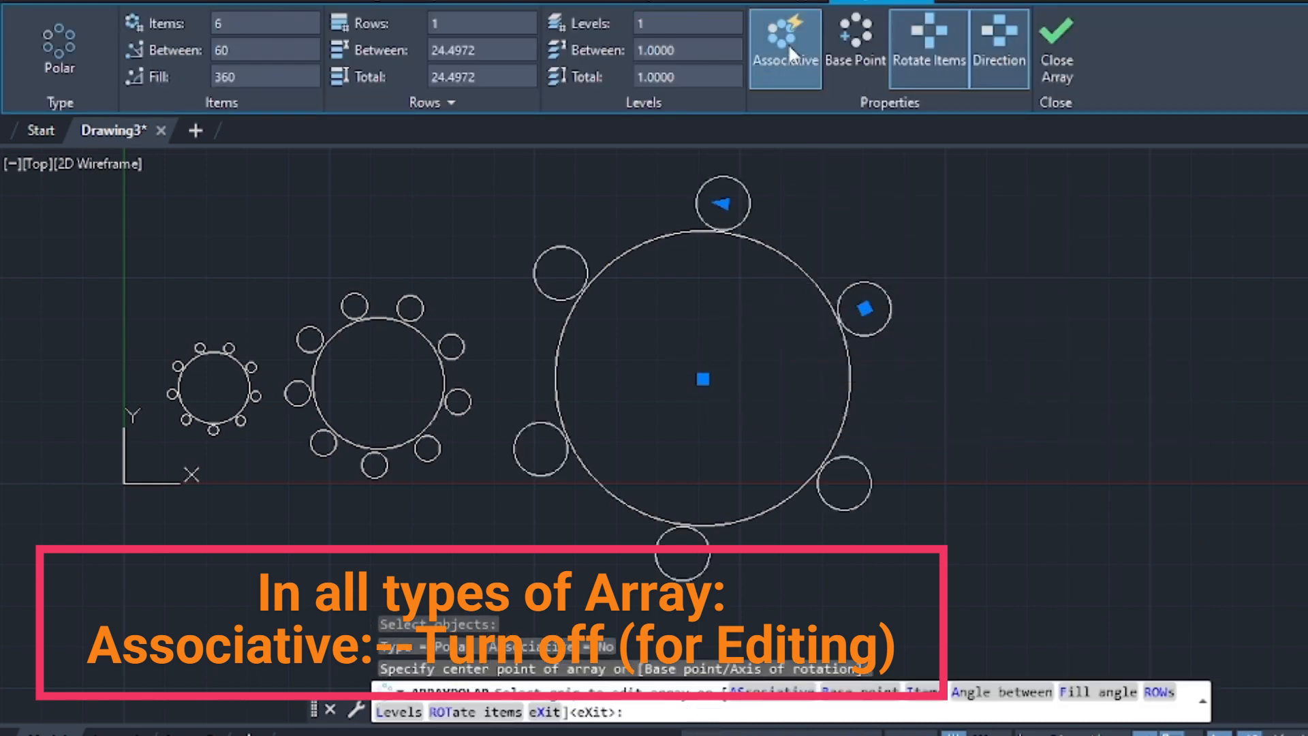
left_click(1057, 42)
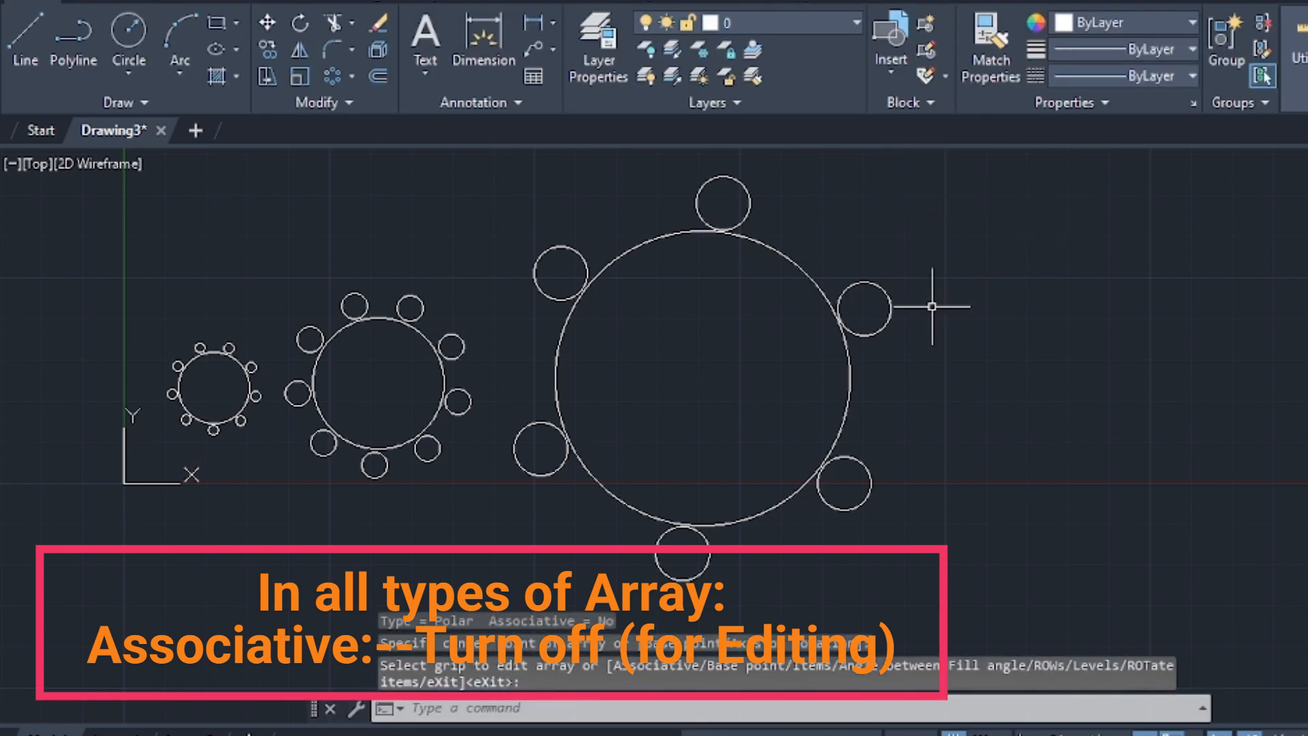
left_click(895, 293)
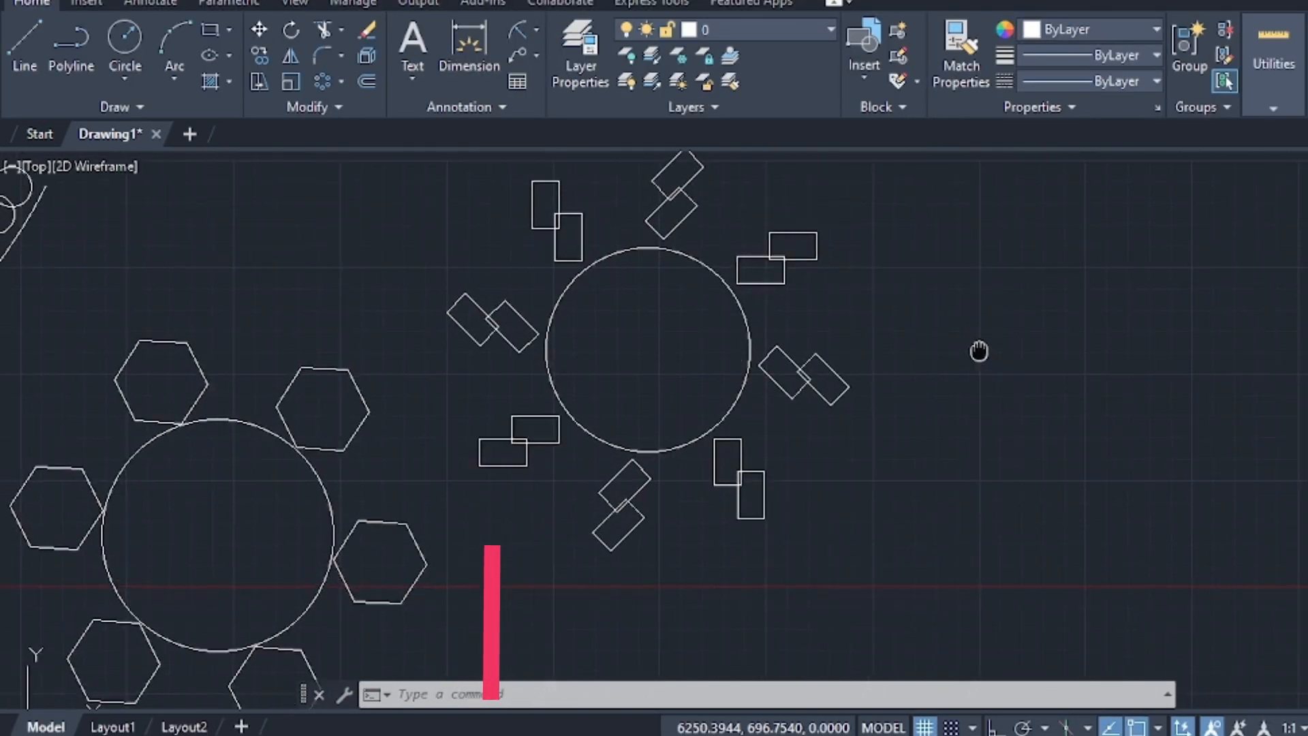
middle_click_drag(979, 351, 990, 382)
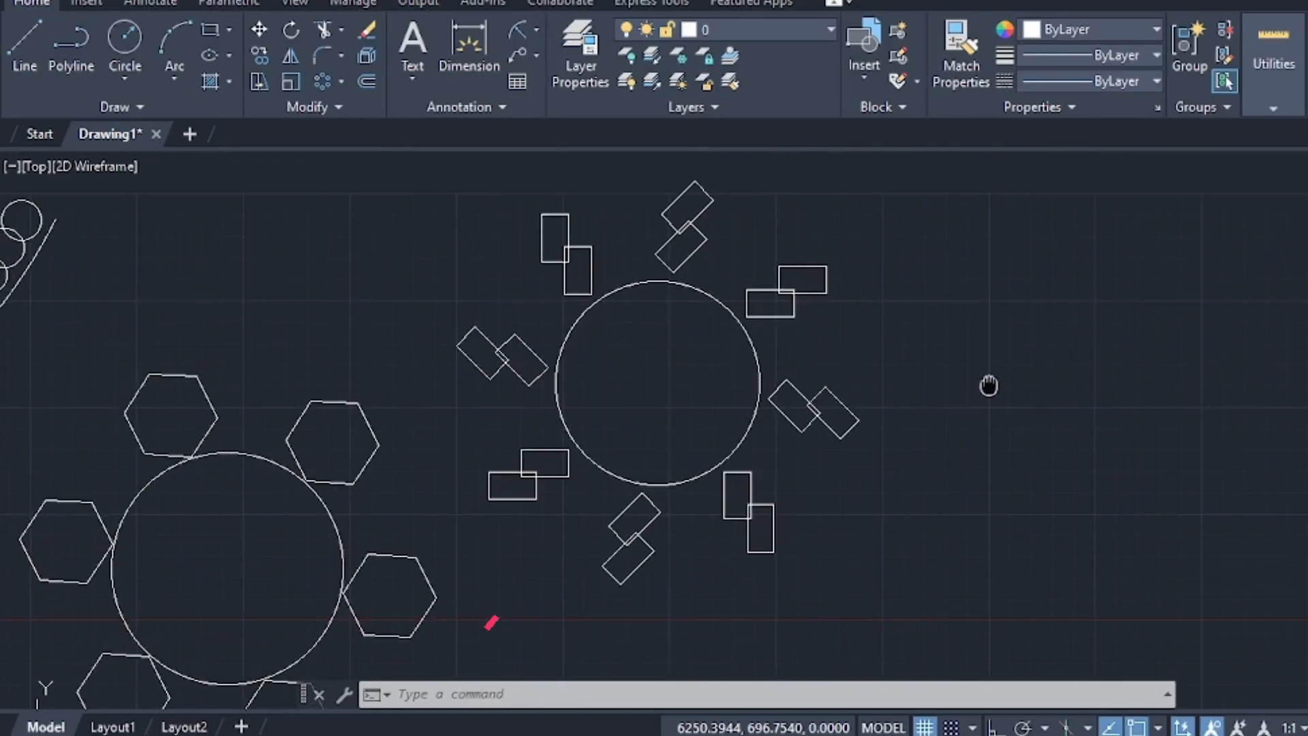
scroll(935, 352, "down", 3)
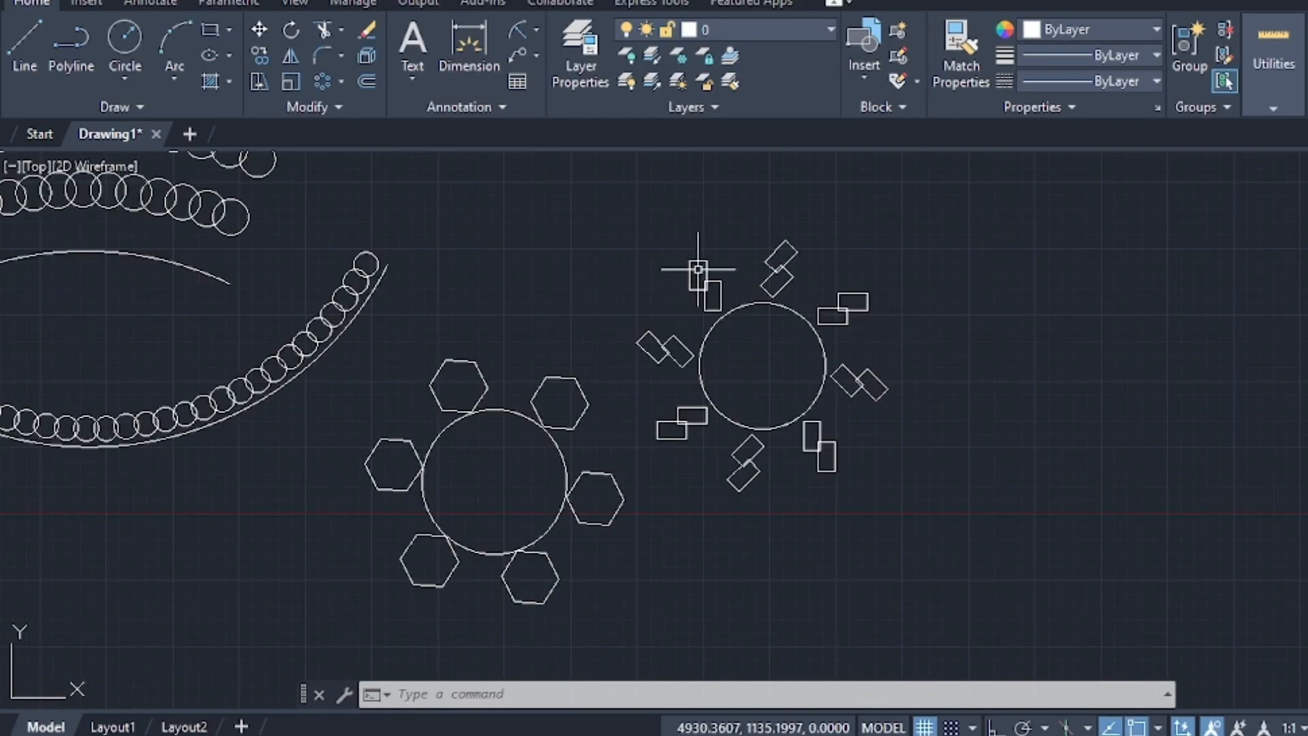
scroll(899, 261, "up", 2)
scroll(502, 277, "down", 2)
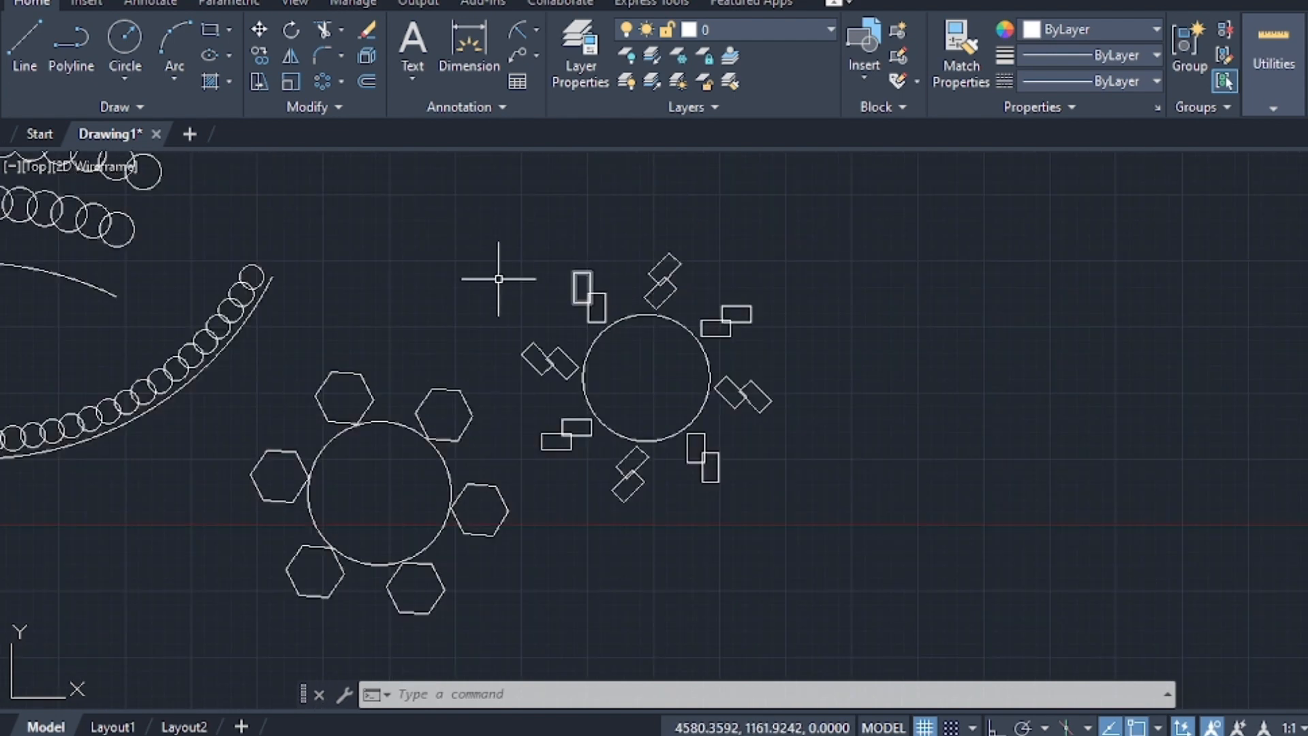
- Review the finished rectangular, path and polar arrays across the drawing, both as a whole and close up
middle_click_drag(502, 277, 939, 365)
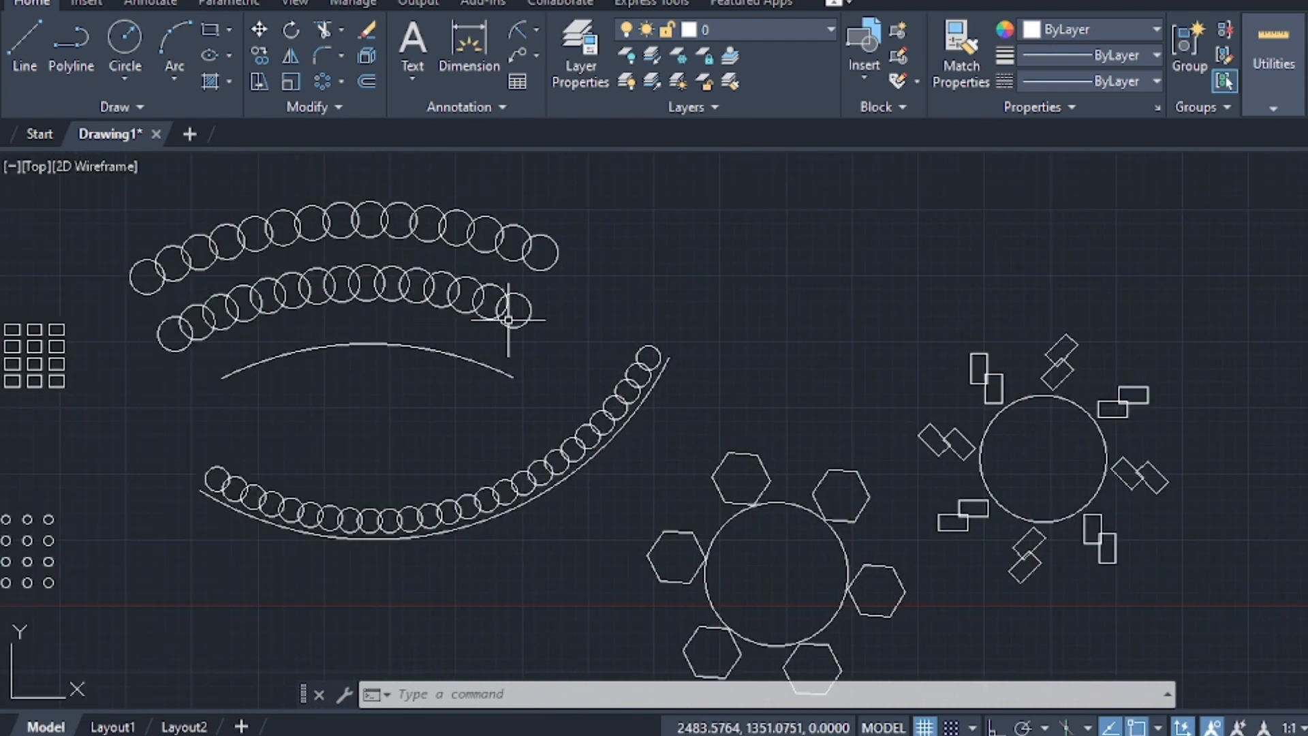
scroll(560, 318, "down", 2)
scroll(333, 381, "up", 2)
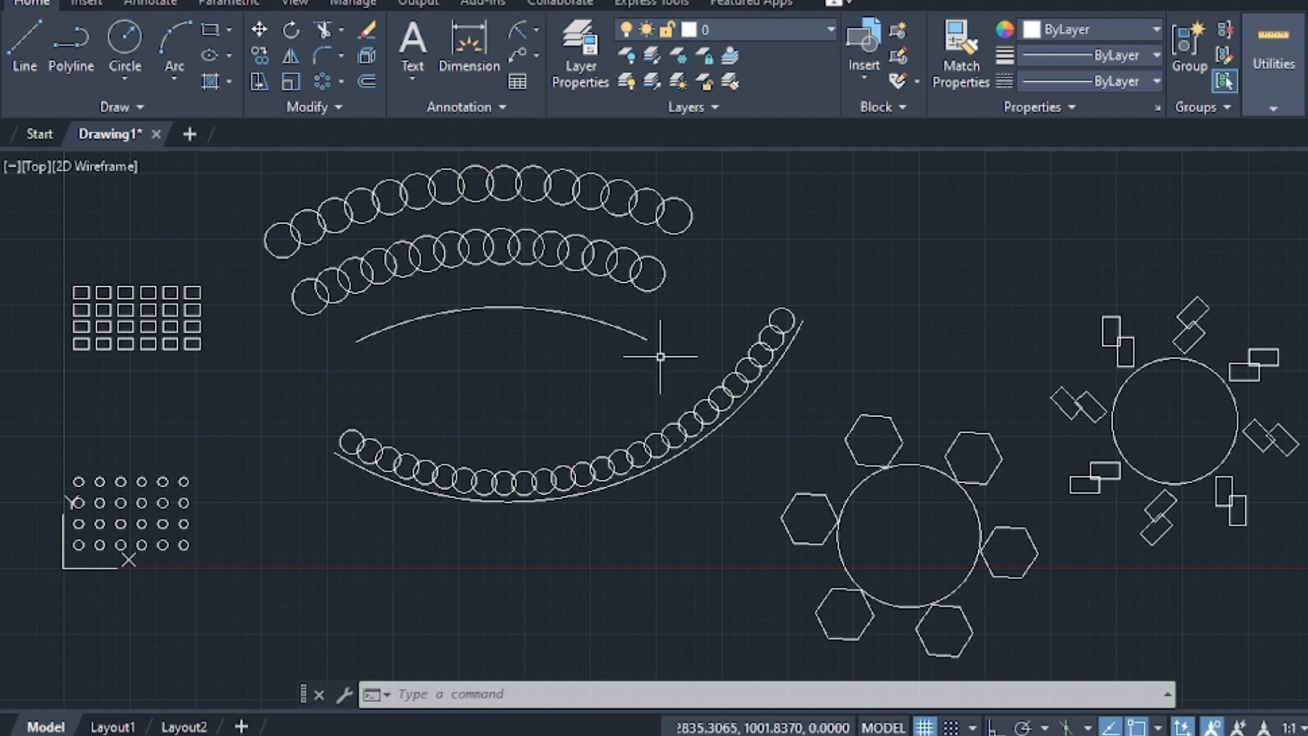
scroll(665, 306, "down", 2)
scroll(1005, 223, "up", 2)
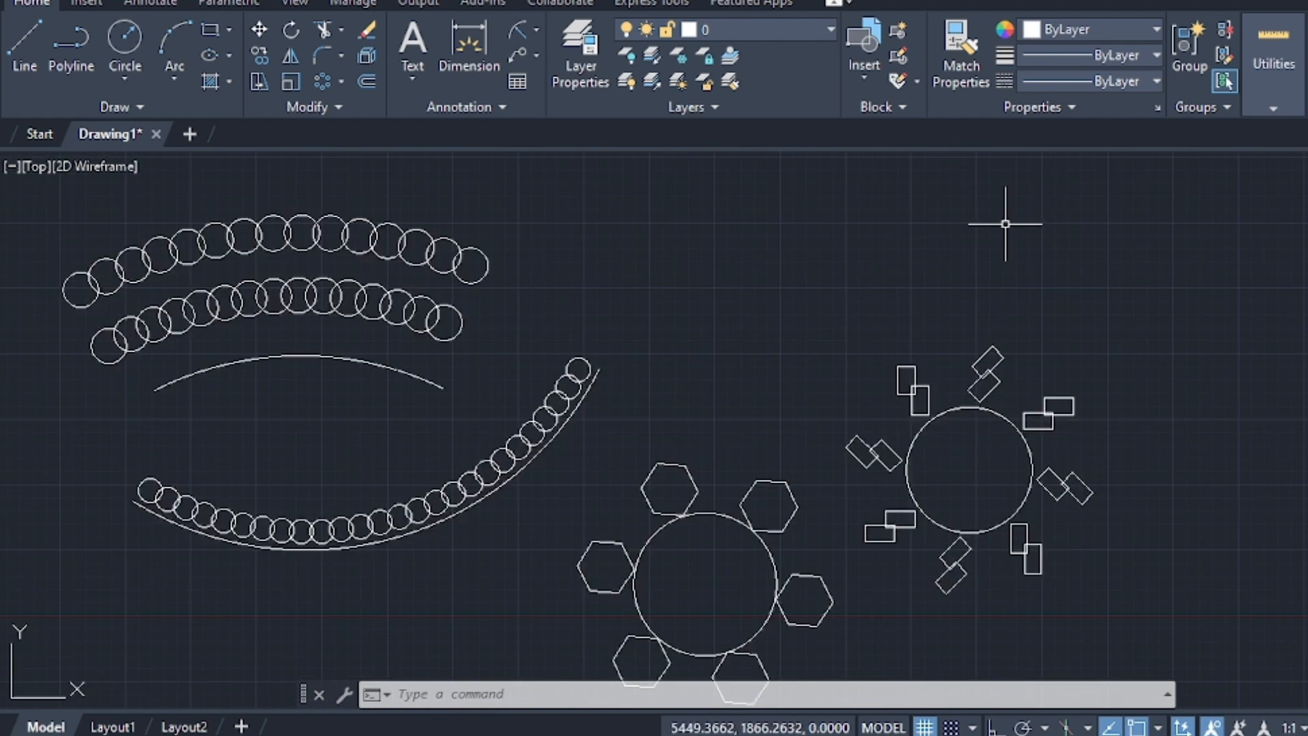
scroll(1136, 573, "up", 2)
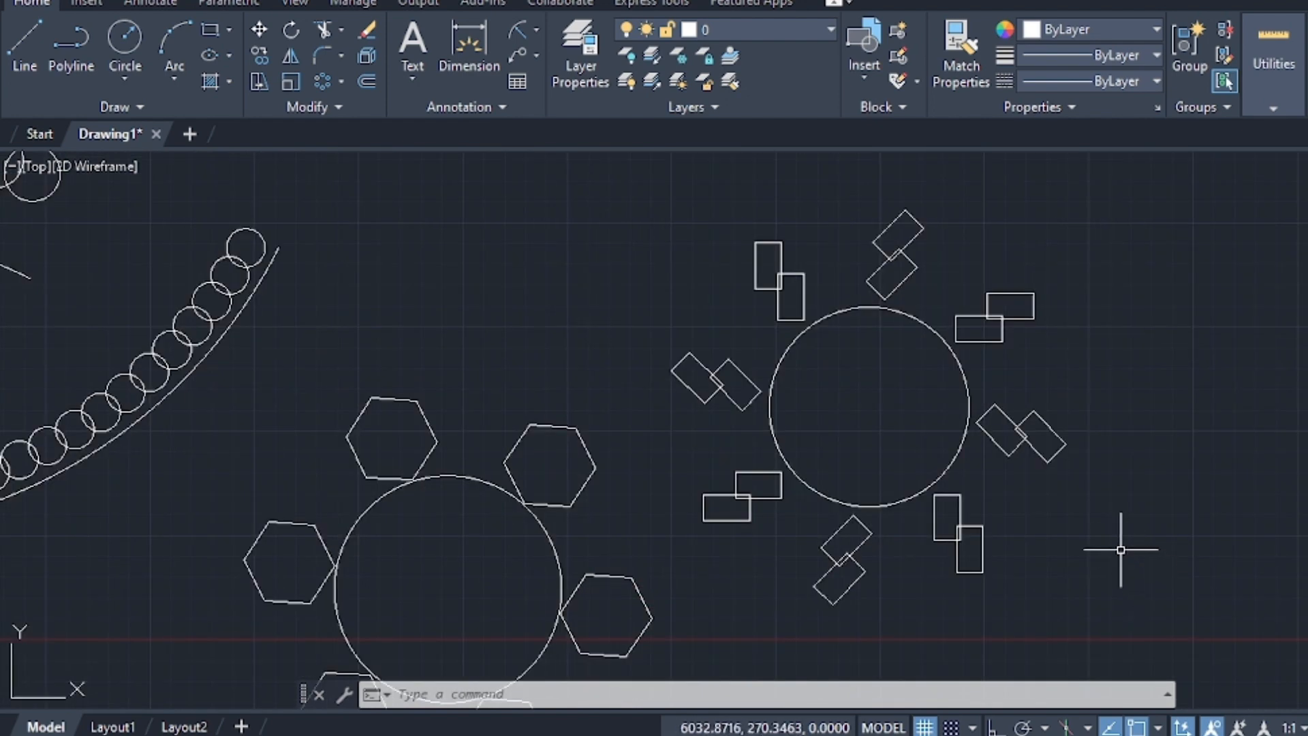
scroll(1120, 549, "down", 2)
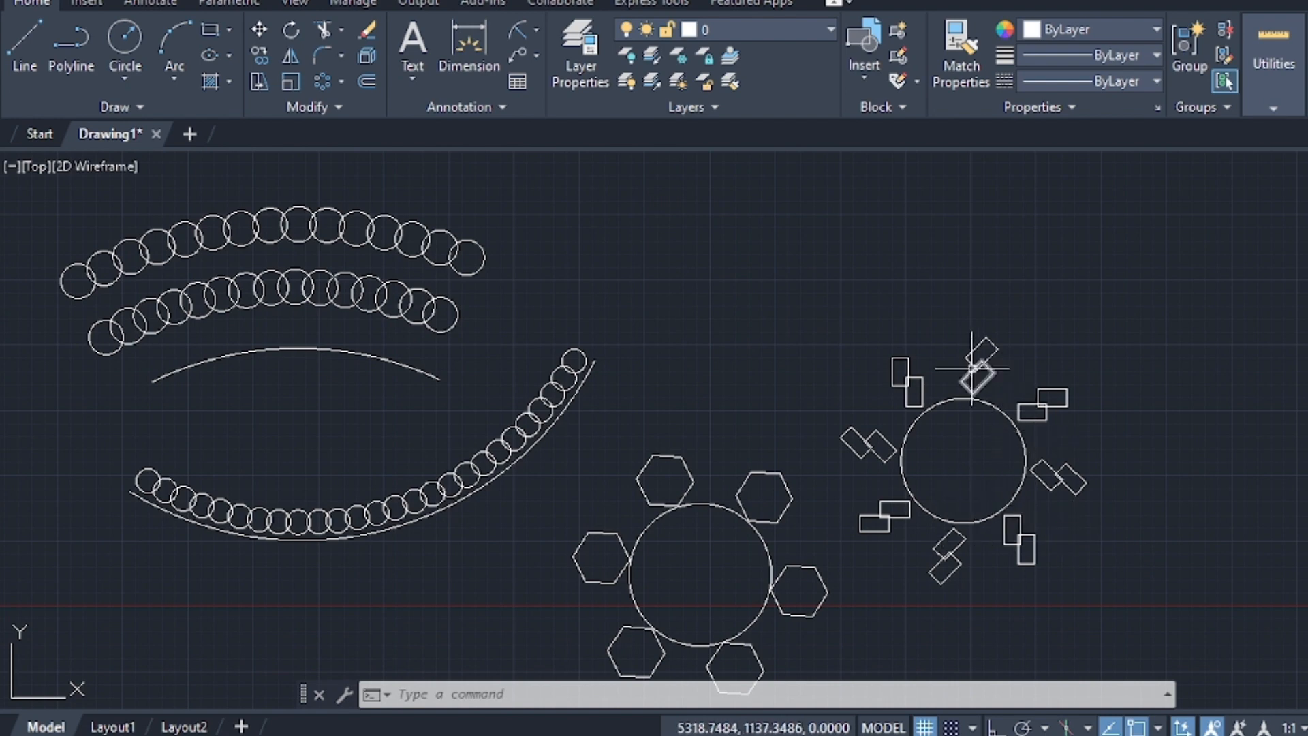
scroll(667, 501, "down", 2)
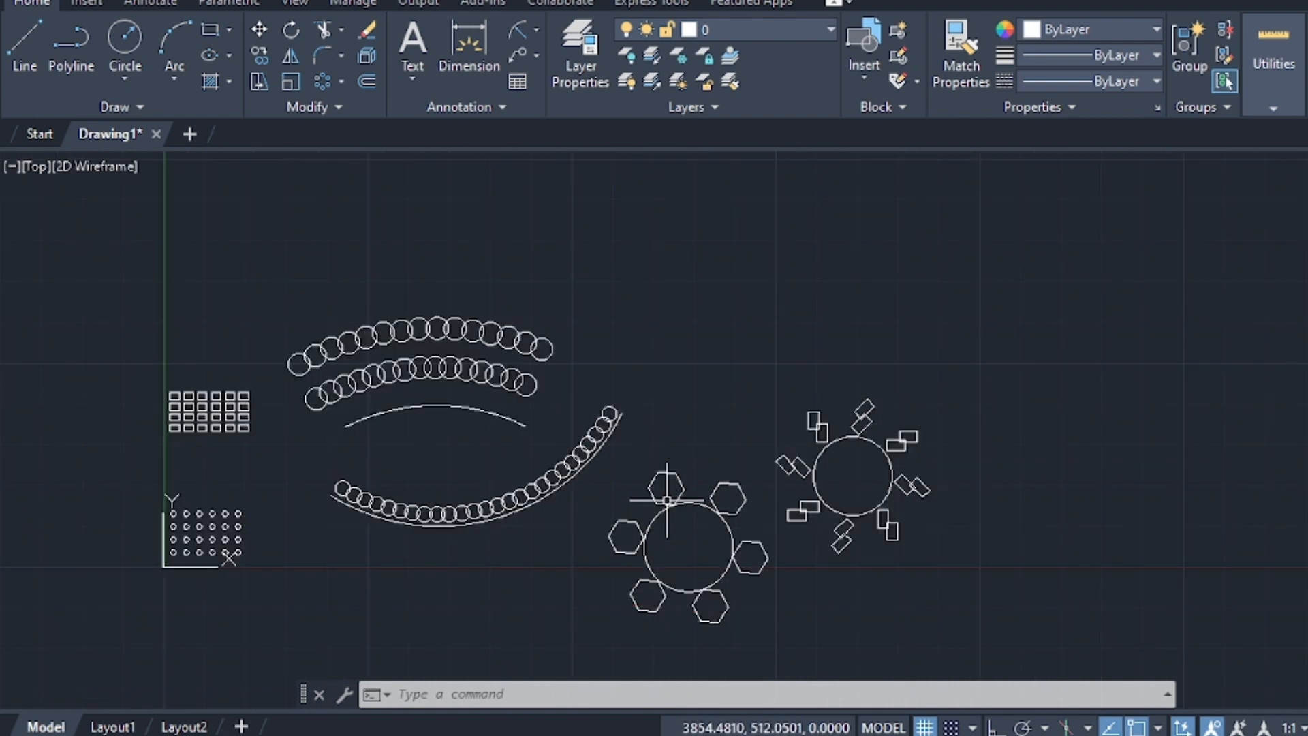
scroll(844, 534, "up", 2)
scroll(692, 502, "down", 2)
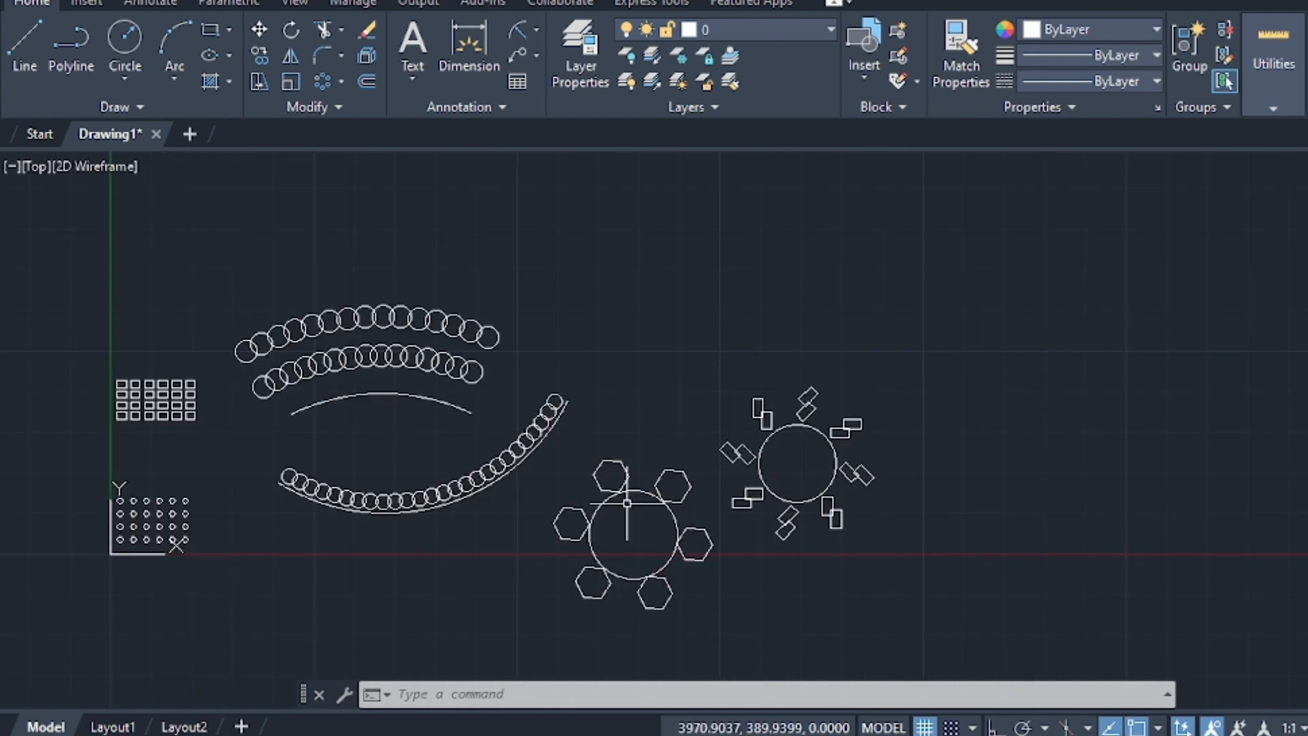
scroll(377, 541, "up", 2)
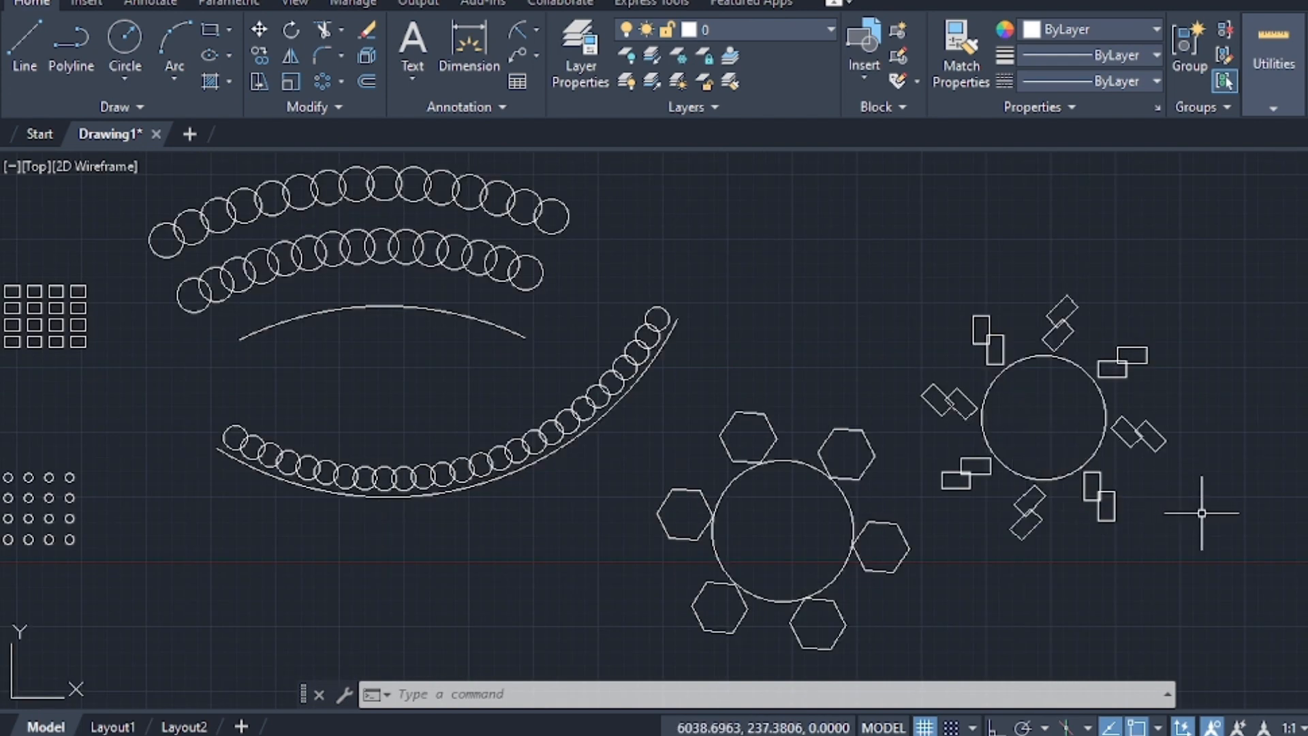
scroll(1199, 511, "down", 2)
scroll(1205, 468, "up", 2)
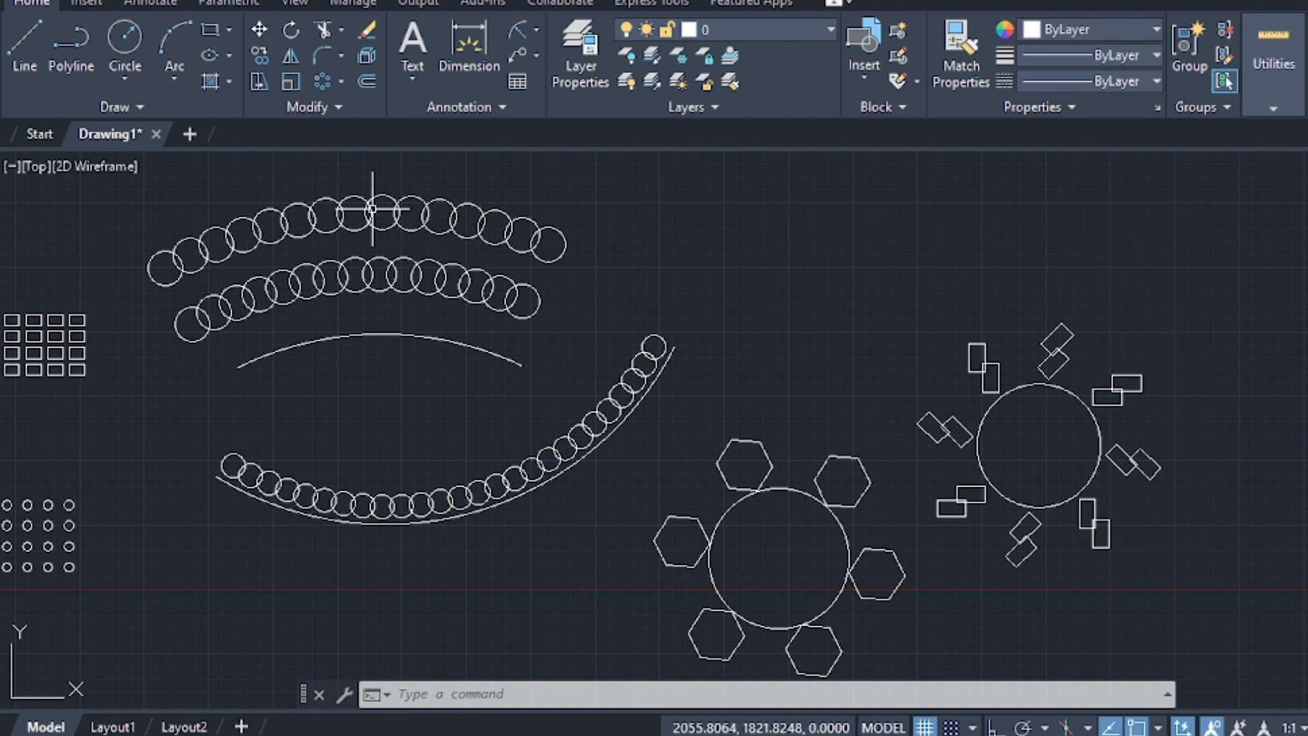
scroll(756, 288, "down", 2)
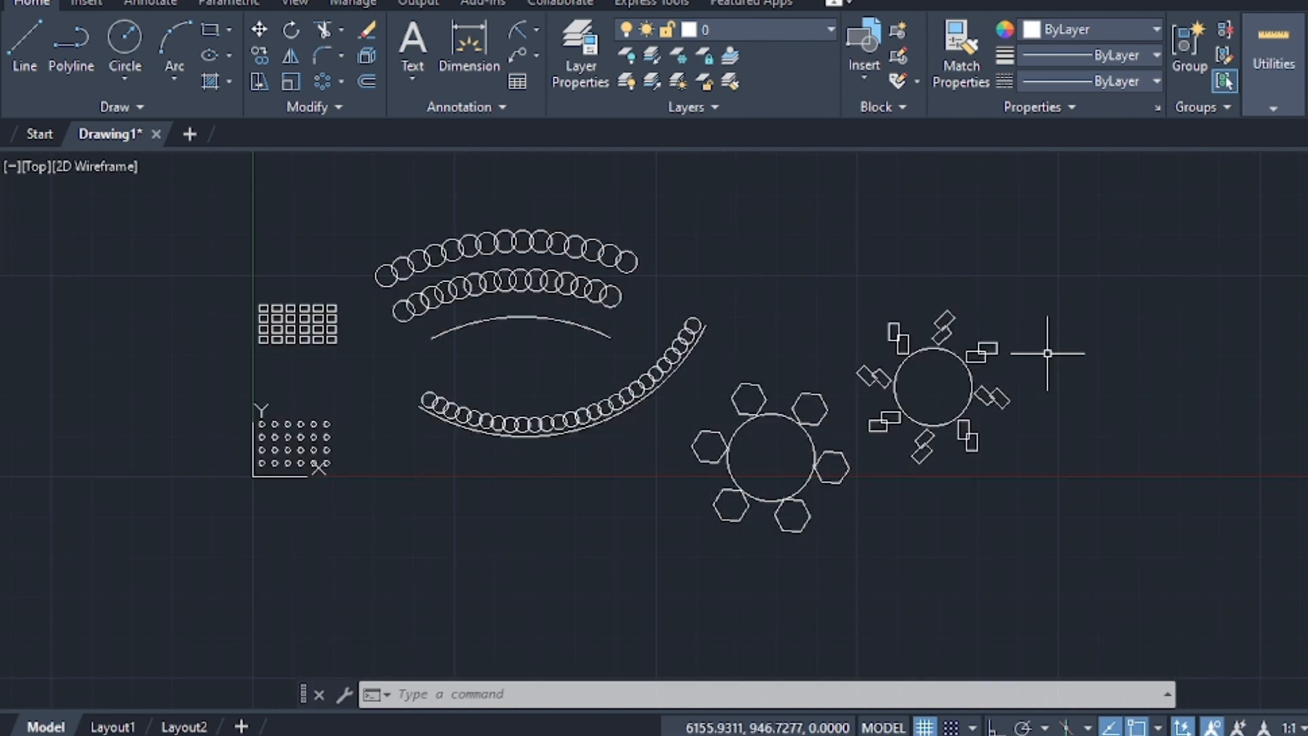
scroll(997, 278, "up", 2)
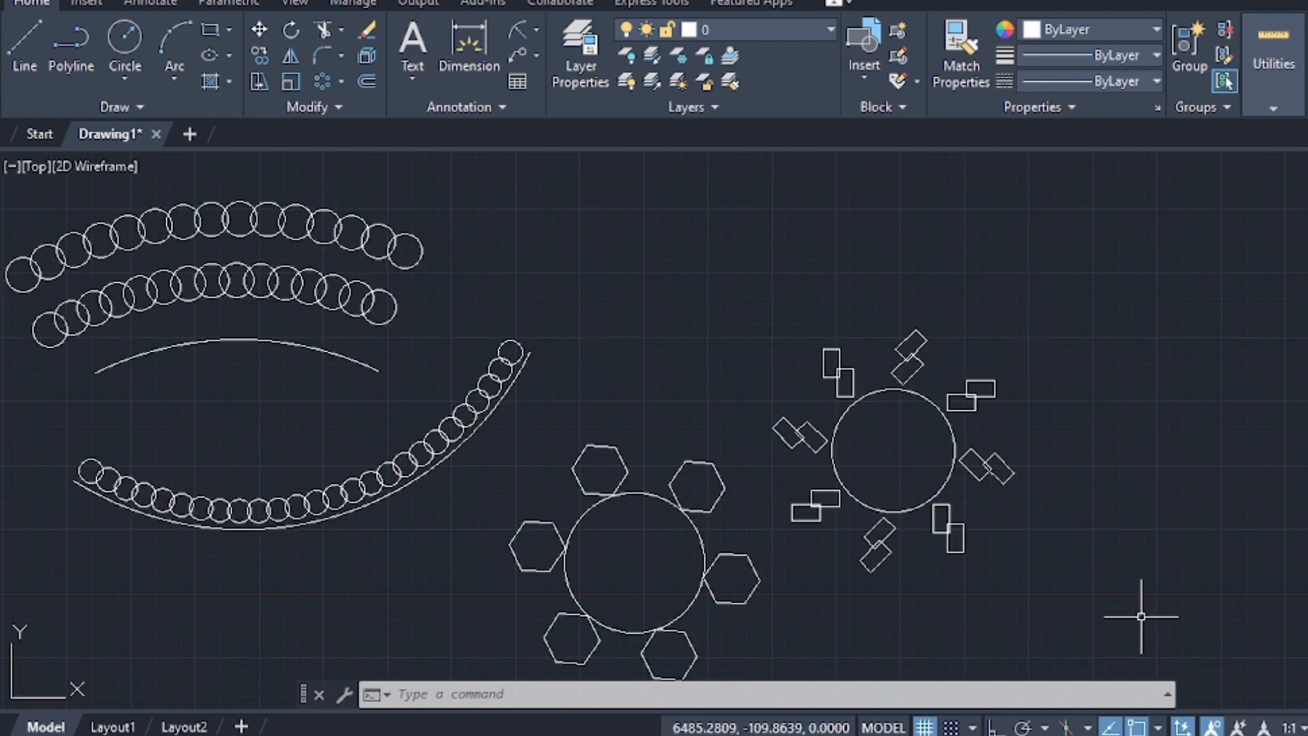